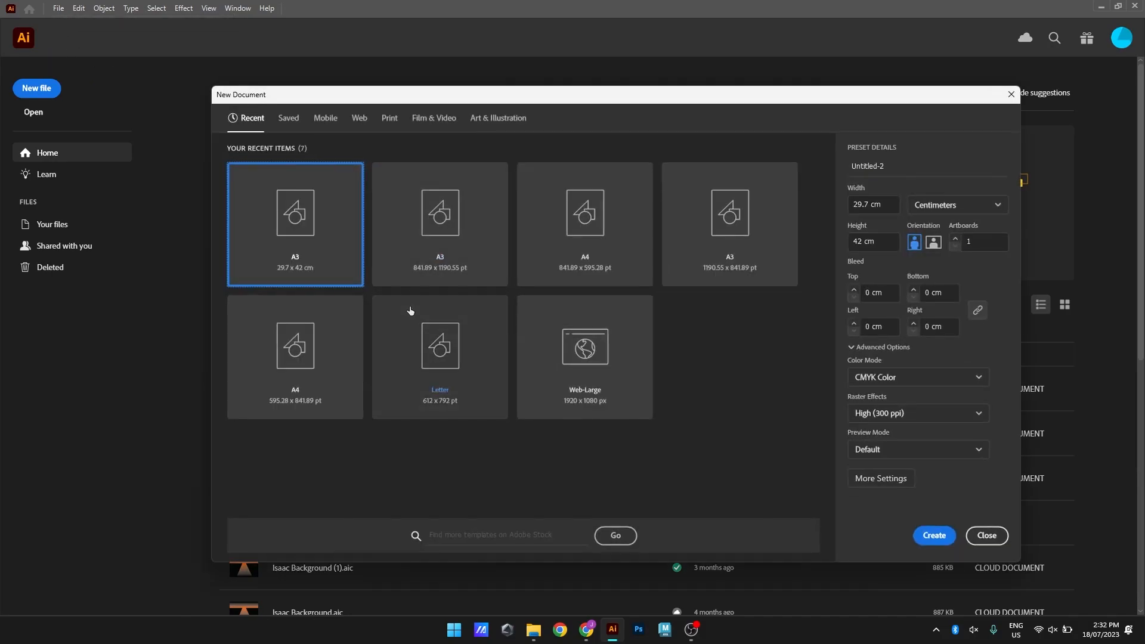
# Create an A3 portrait document measured in centimeters, 29.7 x 42 cm, and close the 3D and Materials panel
pyautogui.click(447, 248)
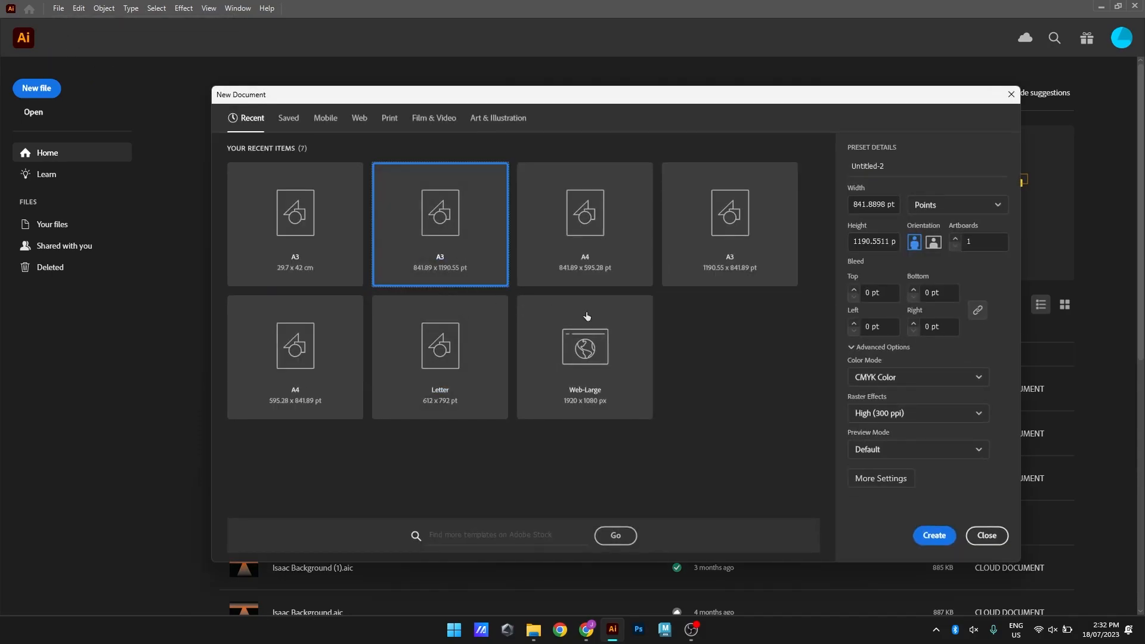
pyautogui.click(963, 212)
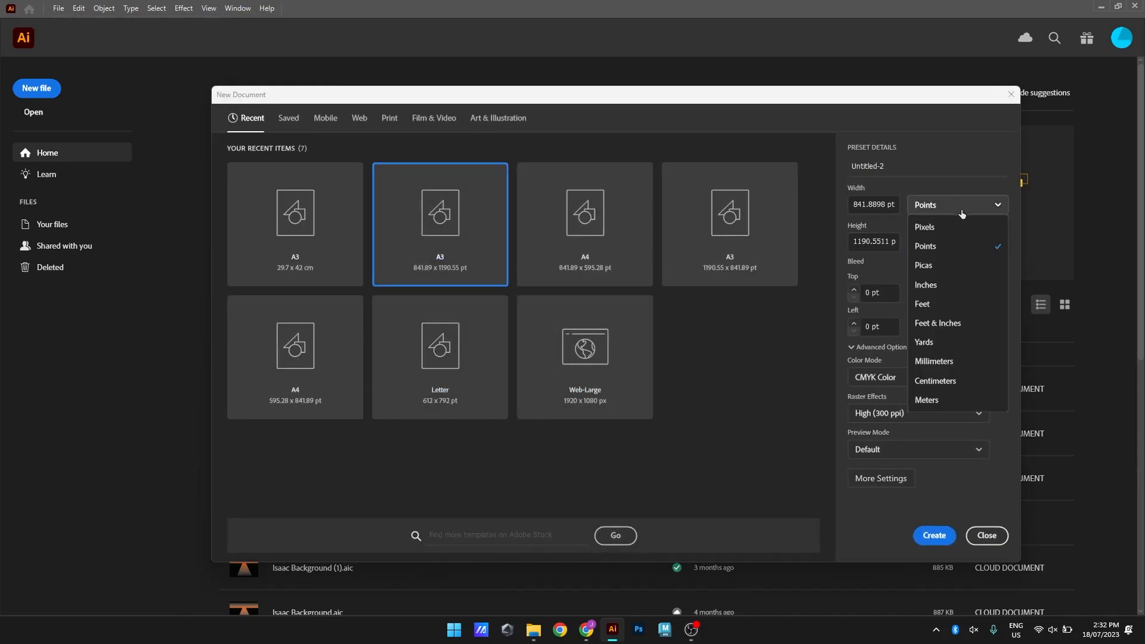
pyautogui.click(945, 384)
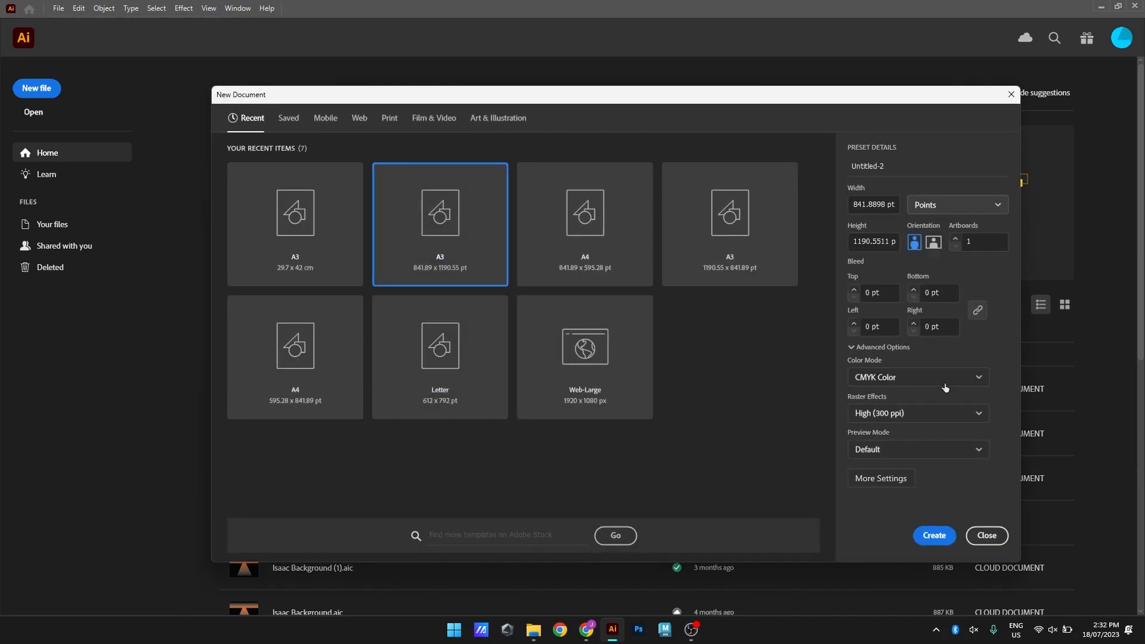
pyautogui.click(939, 537)
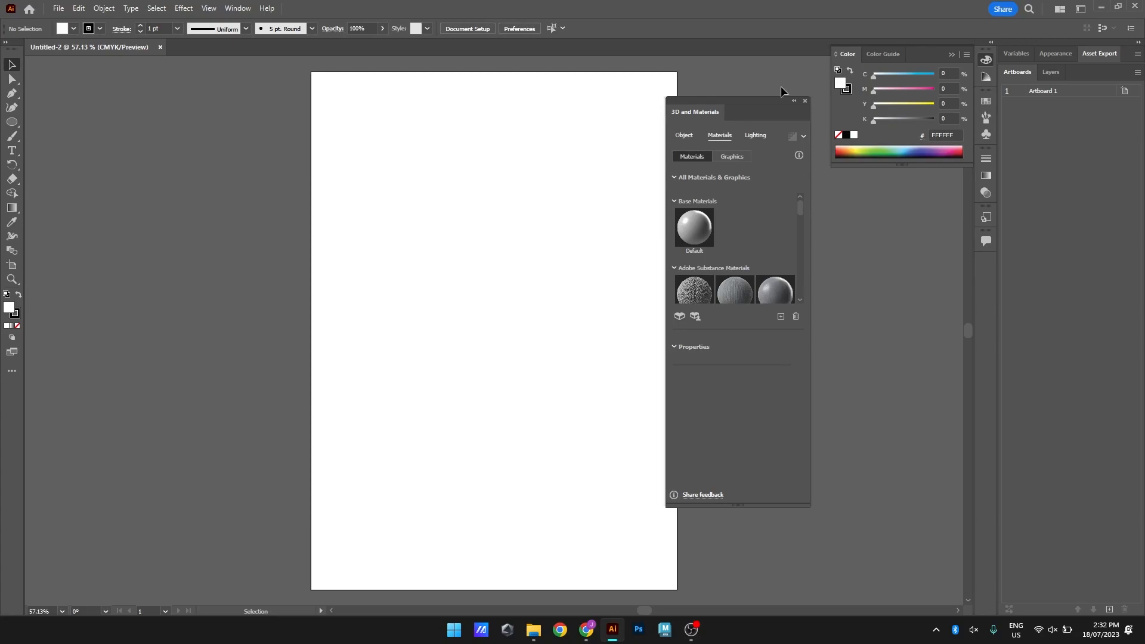
pyautogui.click(805, 101)
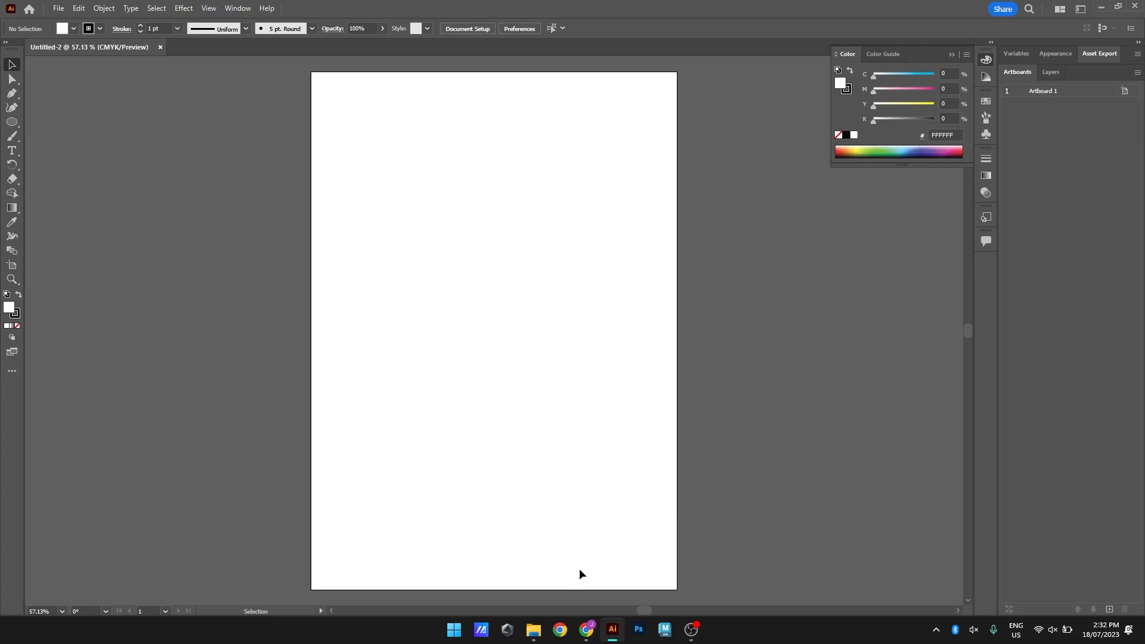
# Place the Drawing image from the Pictures folder into the document and close the file browser
pyautogui.click(534, 631)
pyautogui.moveTo(672, 148)
pyautogui.mouseDown()
pyautogui.moveTo(462, 525)
pyautogui.moveTo(459, 474)
pyautogui.mouseUp()
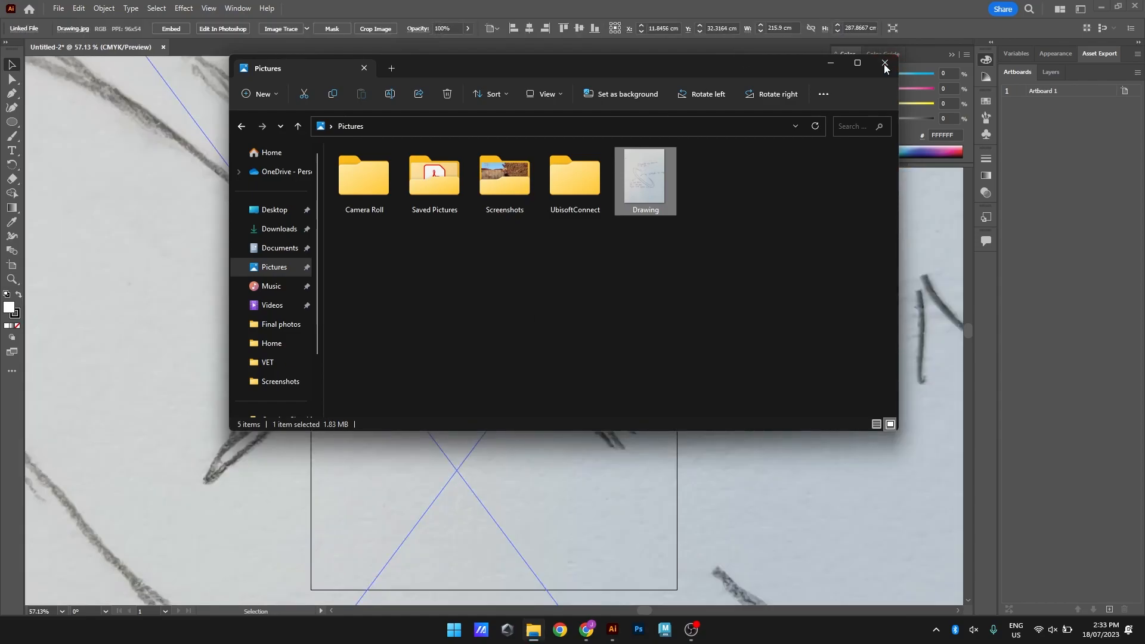
pyautogui.click(885, 62)
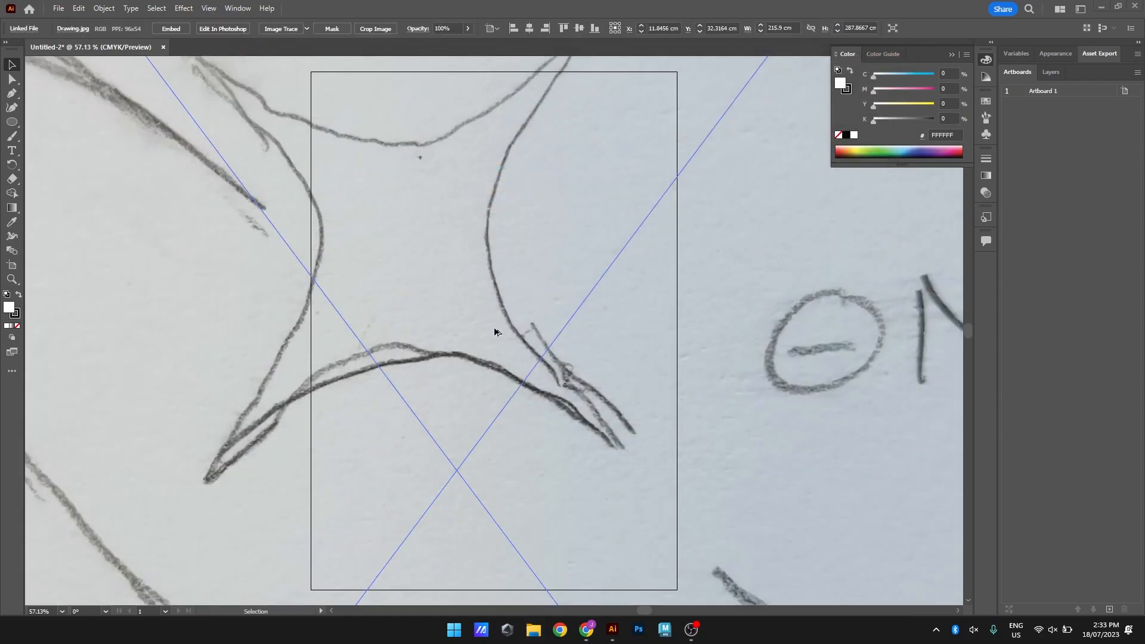
# Scale the placed sketch down to about 9.3 x 12.4 cm and position it in the artboard's upper-left area
pyautogui.scroll(-10, 494, 333)
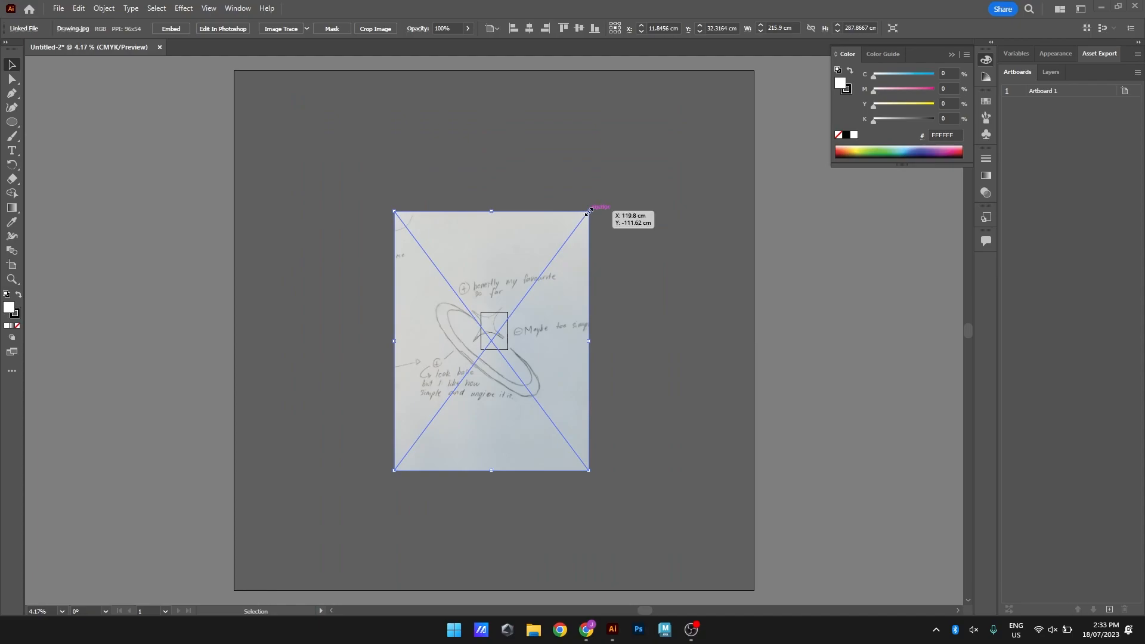
pyautogui.moveTo(590, 210); pyautogui.dragTo(494, 327)
pyautogui.scroll(5, 494, 328)
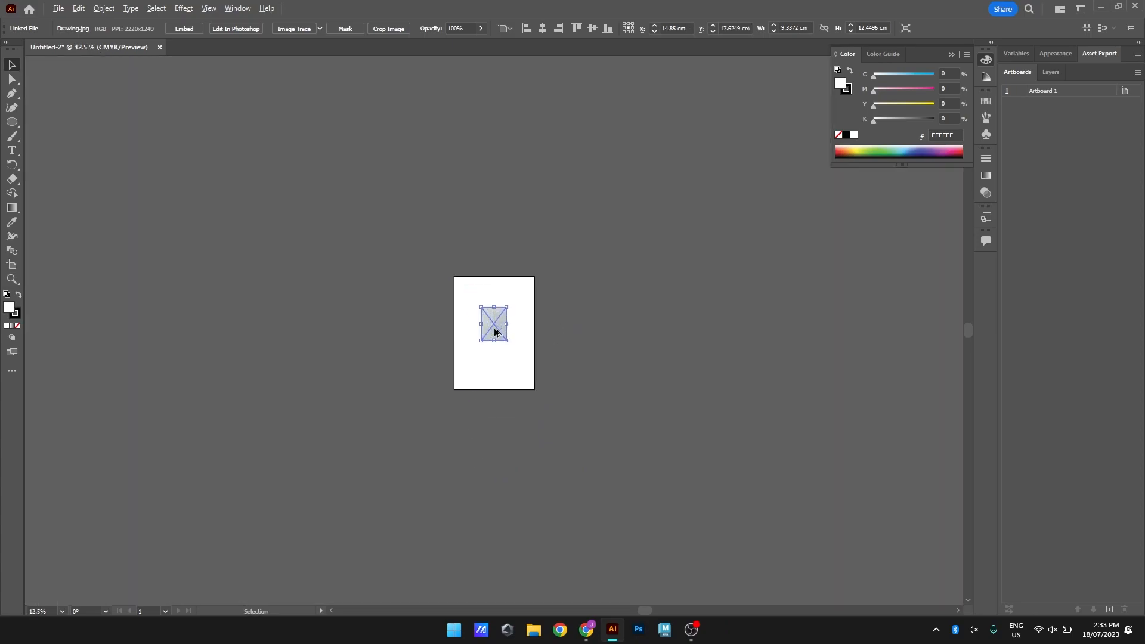
pyautogui.scroll(2, 497, 313)
pyautogui.moveTo(507, 376); pyautogui.dragTo(409, 274)
pyautogui.scroll(3, 465, 306)
pyautogui.scroll(-1, 492, 340)
# Draw a horizontal ellipse about 6.74 x 2.51 cm over the ring in the sketch
pyautogui.click(12, 122)
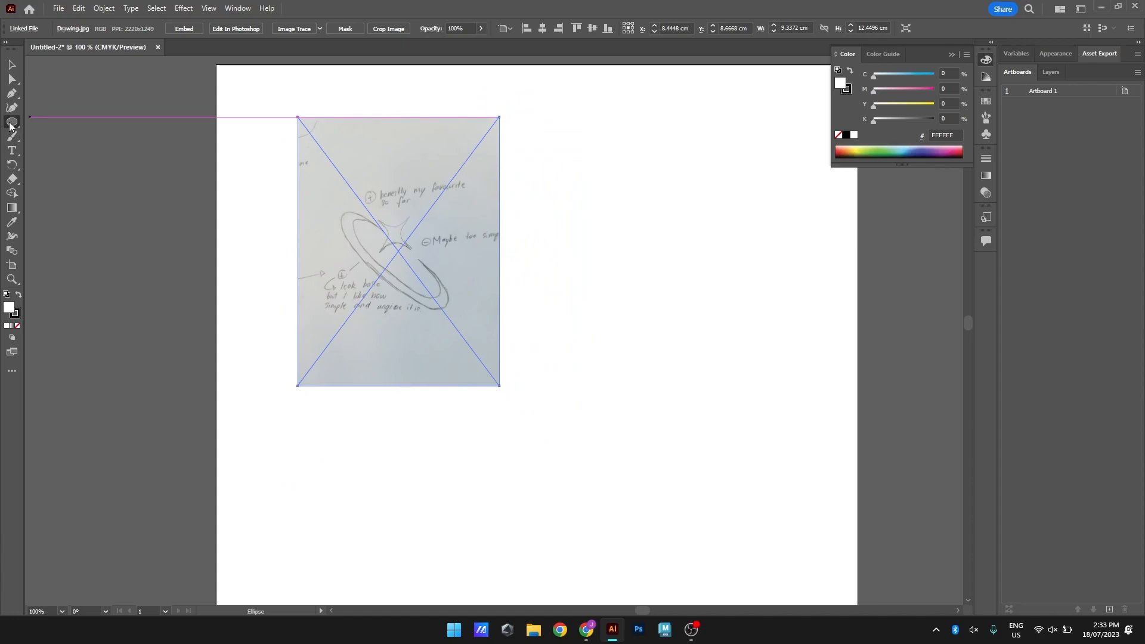
pyautogui.click(12, 122)
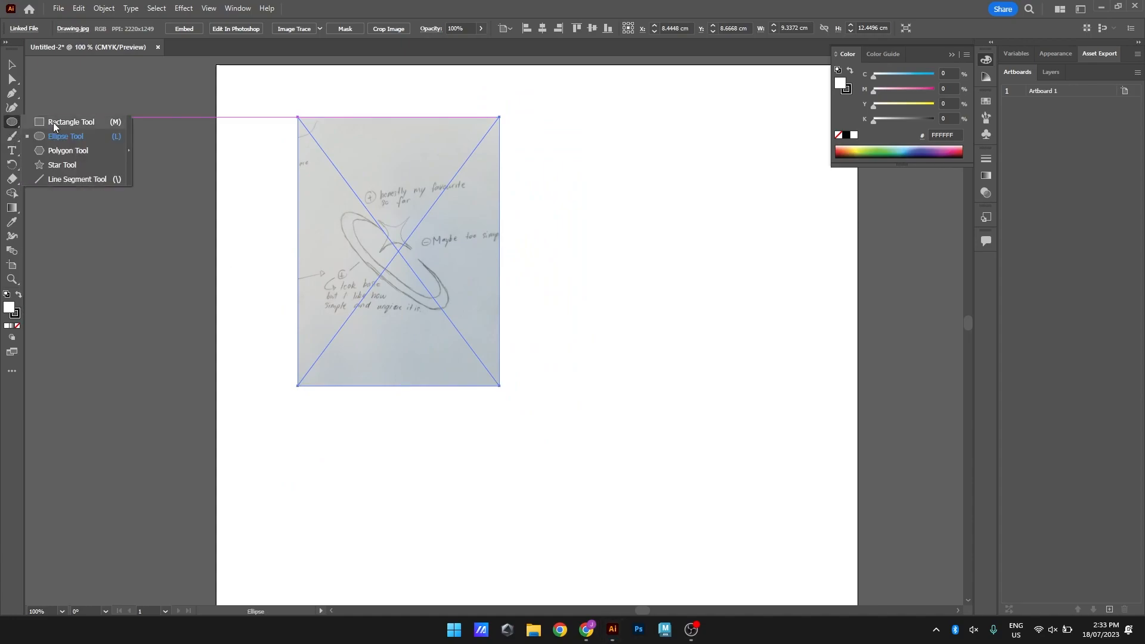
pyautogui.click(35, 120)
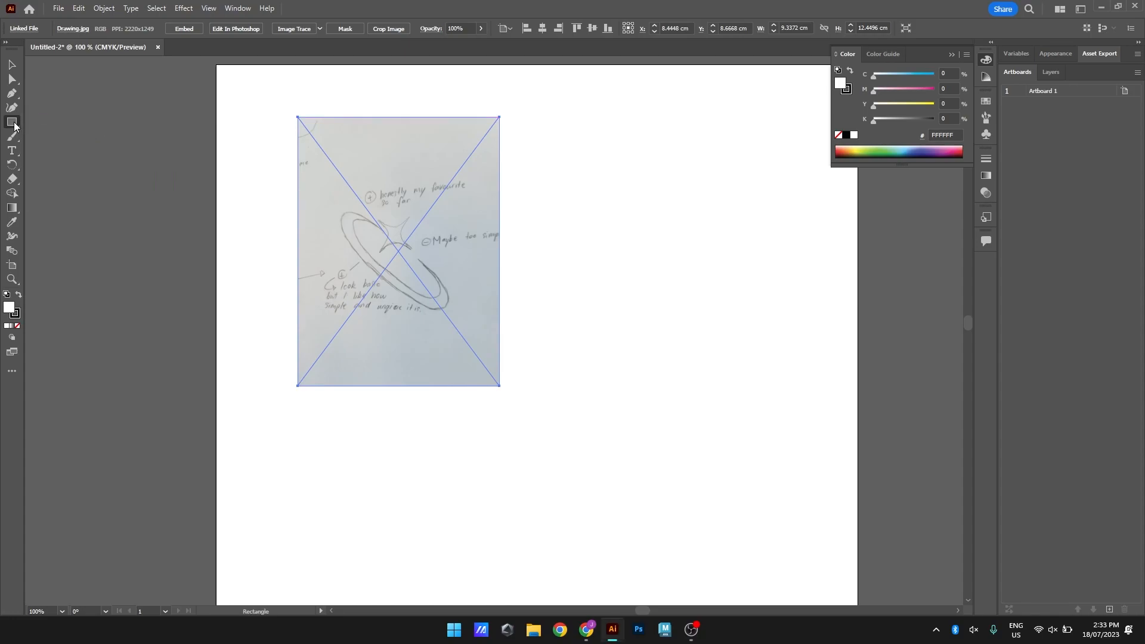
pyautogui.click(12, 124)
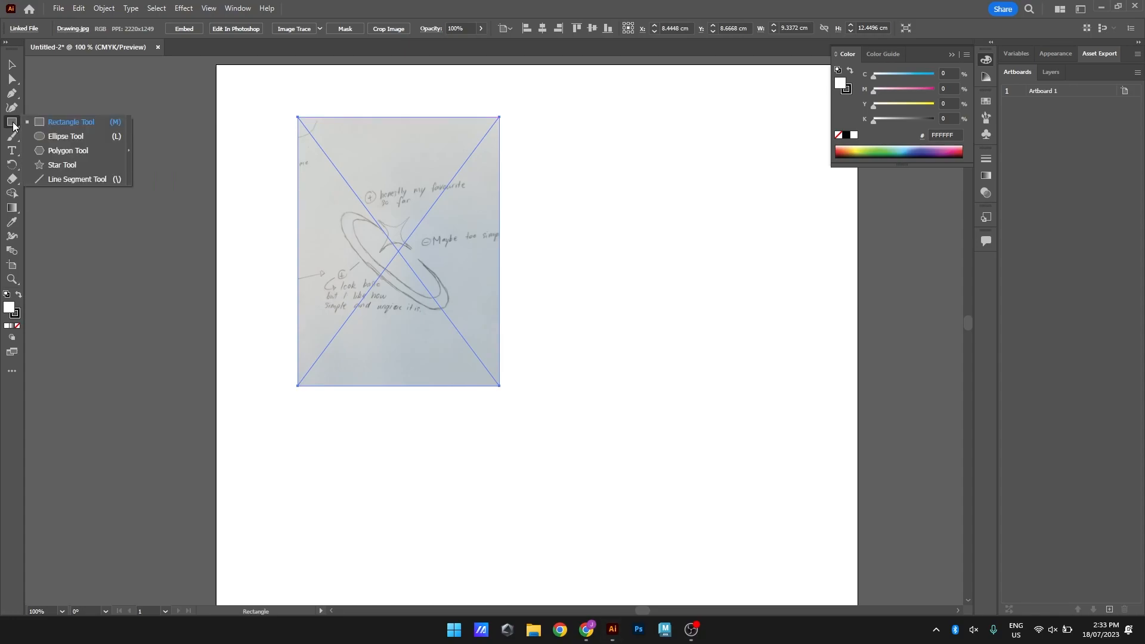
pyautogui.click(80, 137)
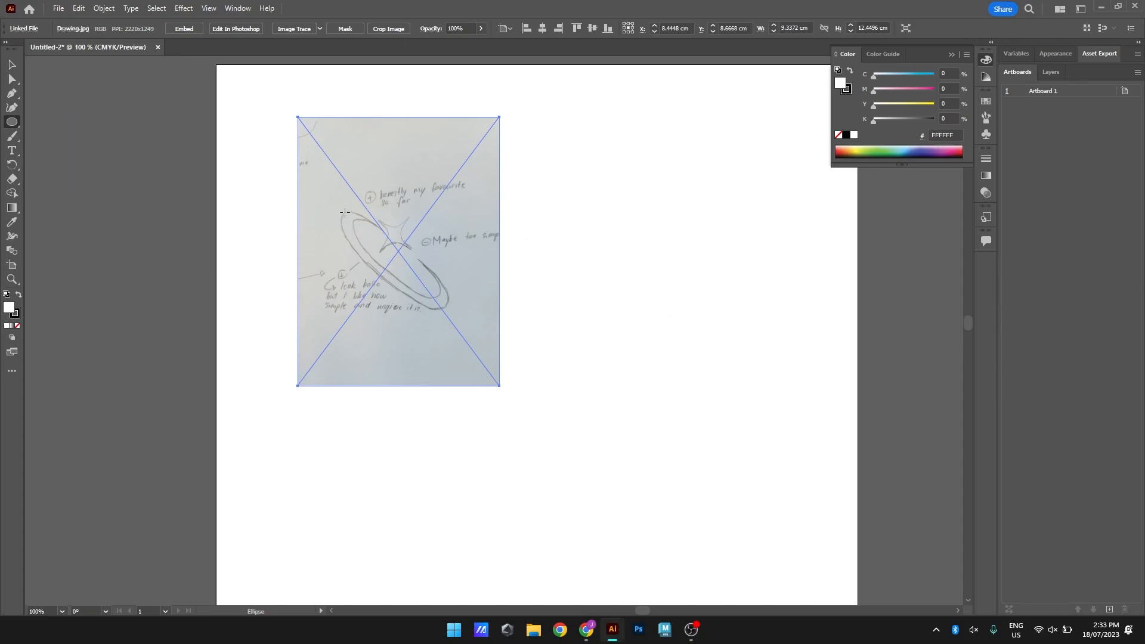
pyautogui.moveTo(343, 212)
pyautogui.mouseDown()
pyautogui.moveTo(439, 296)
pyautogui.moveTo(495, 270)
pyautogui.moveTo(495, 255)
pyautogui.moveTo(489, 266)
pyautogui.moveTo(450, 260)
pyautogui.mouseUp()
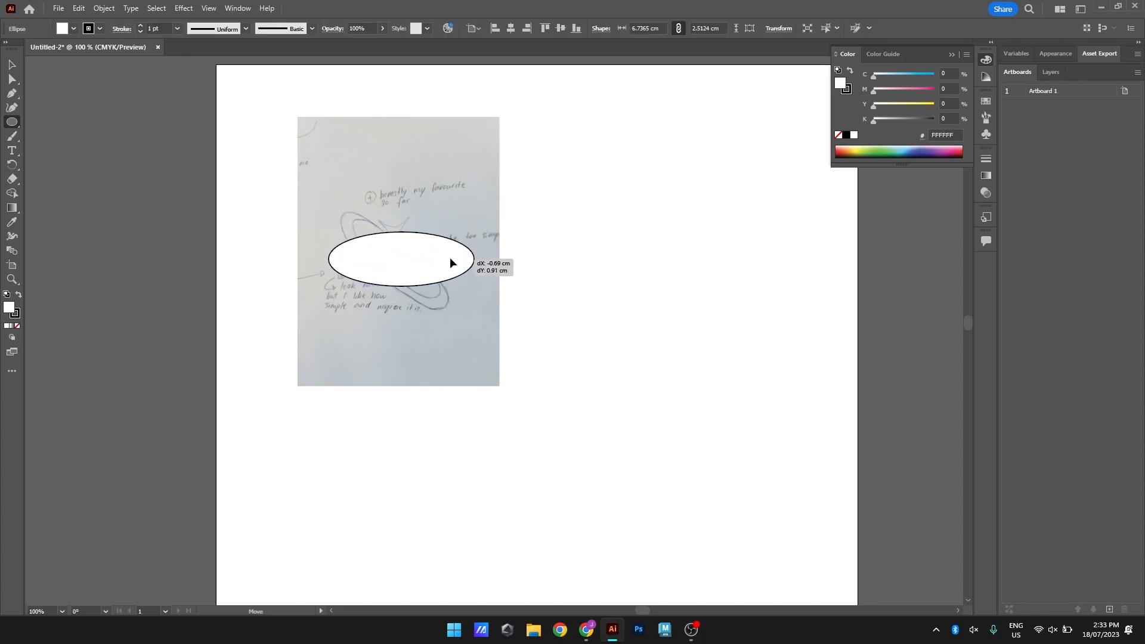
pyautogui.moveTo(388, 240); pyautogui.dragTo(394, 247)
pyautogui.hotkey('ctrl', 'z')
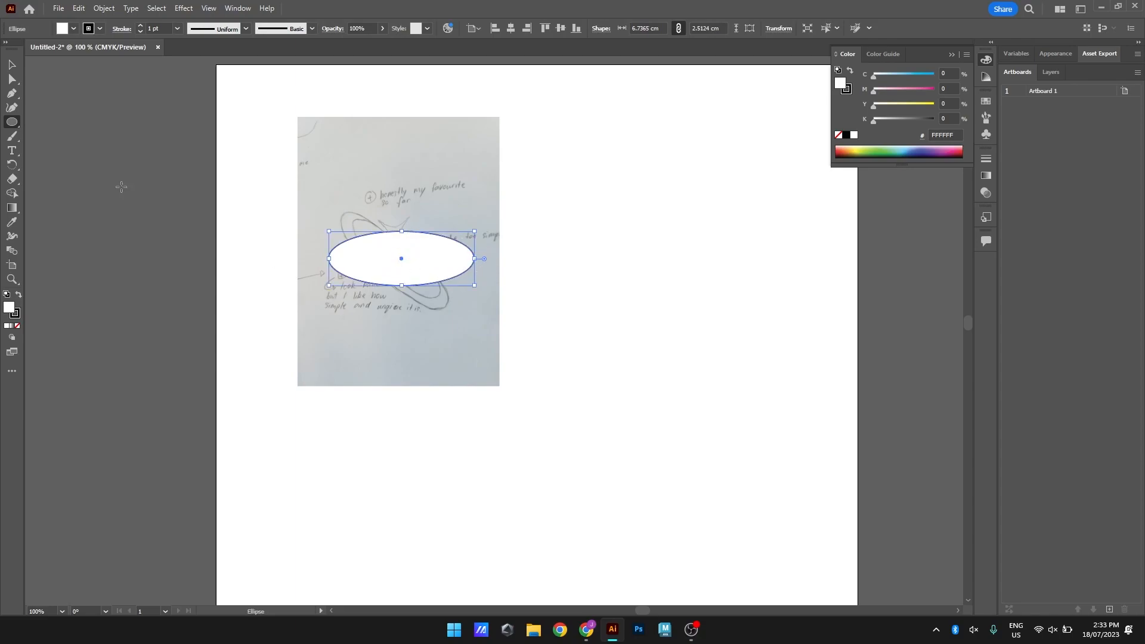
# Remove the ellipse's fill and set its stroke to the pinkish red ED265F
pyautogui.click(13, 69)
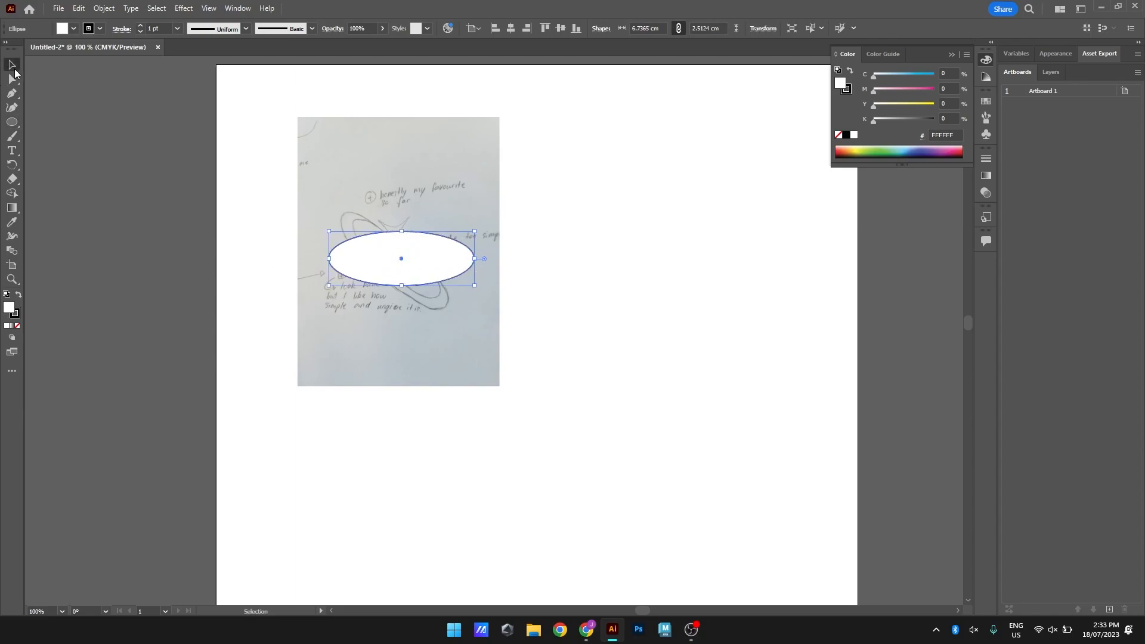
pyautogui.click(17, 326)
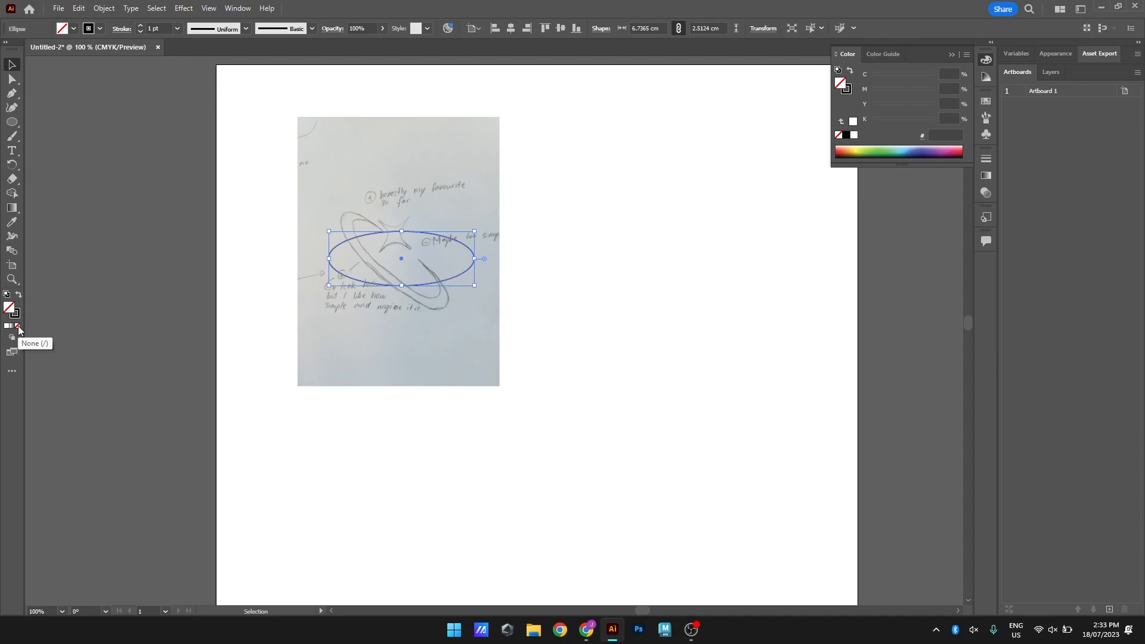
pyautogui.click(15, 315)
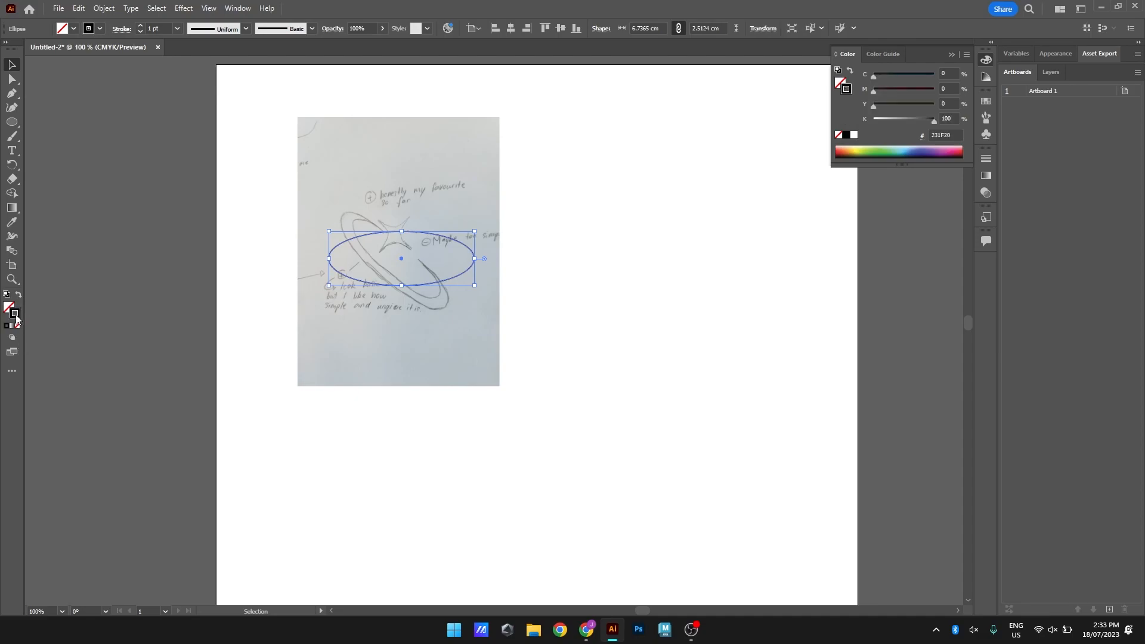
pyautogui.doubleClick(17, 315)
pyautogui.moveTo(822, 262); pyautogui.dragTo(839, 220)
pyautogui.click(994, 216)
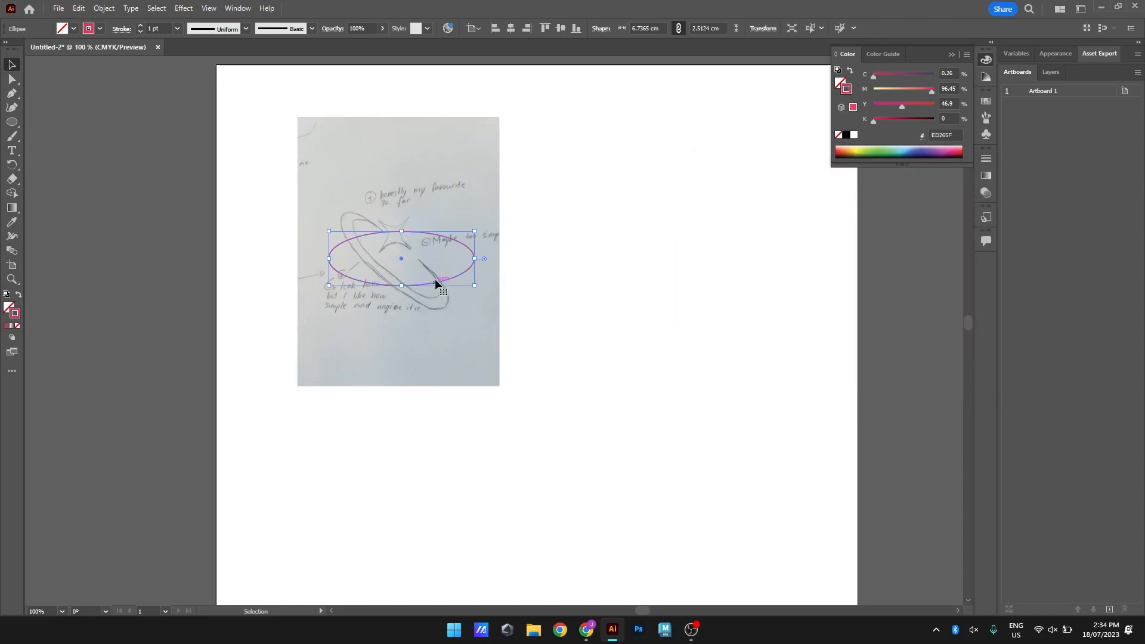
# Move the ellipse to the blank area right of the sketch and widen it to about 7.05 cm
pyautogui.moveTo(438, 285)
pyautogui.mouseDown()
pyautogui.moveTo(734, 260)
pyautogui.moveTo(710, 262)
pyautogui.moveTo(755, 236)
pyautogui.mouseUp()
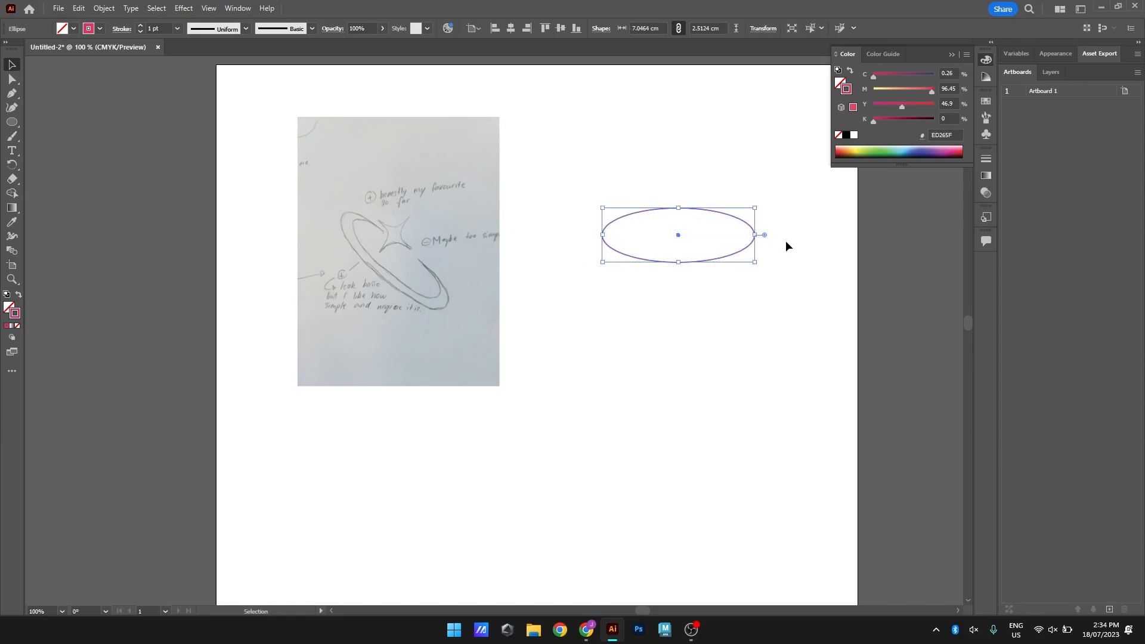
pyautogui.scroll(2, 755, 233)
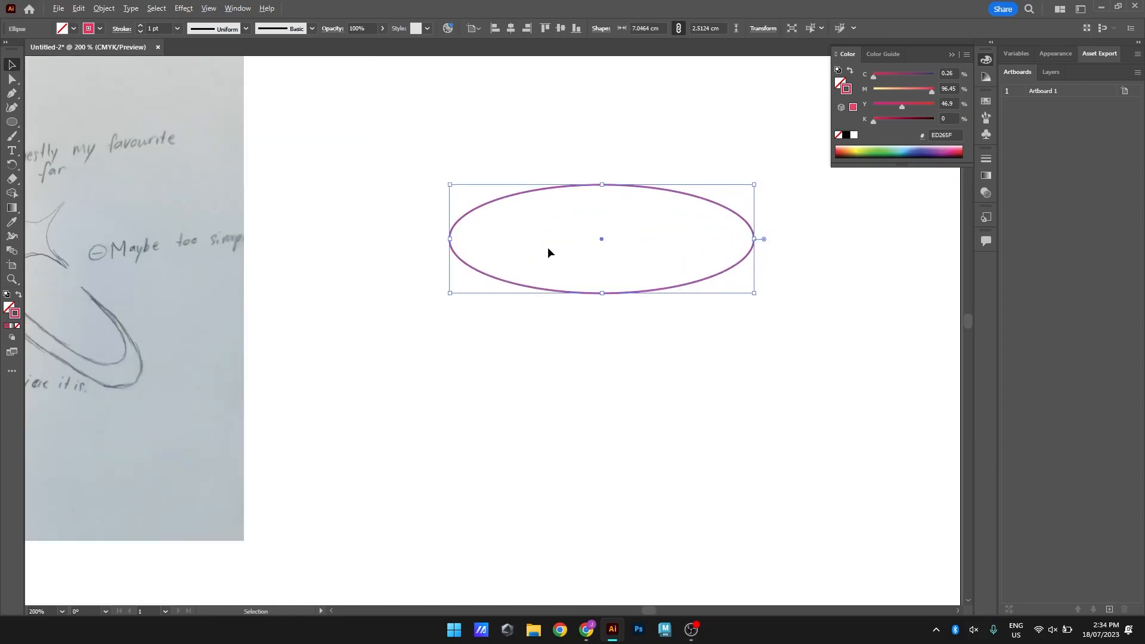
pyautogui.moveTo(724, 306); pyautogui.dragTo(652, 314)
pyautogui.scroll(-1, 349, 313)
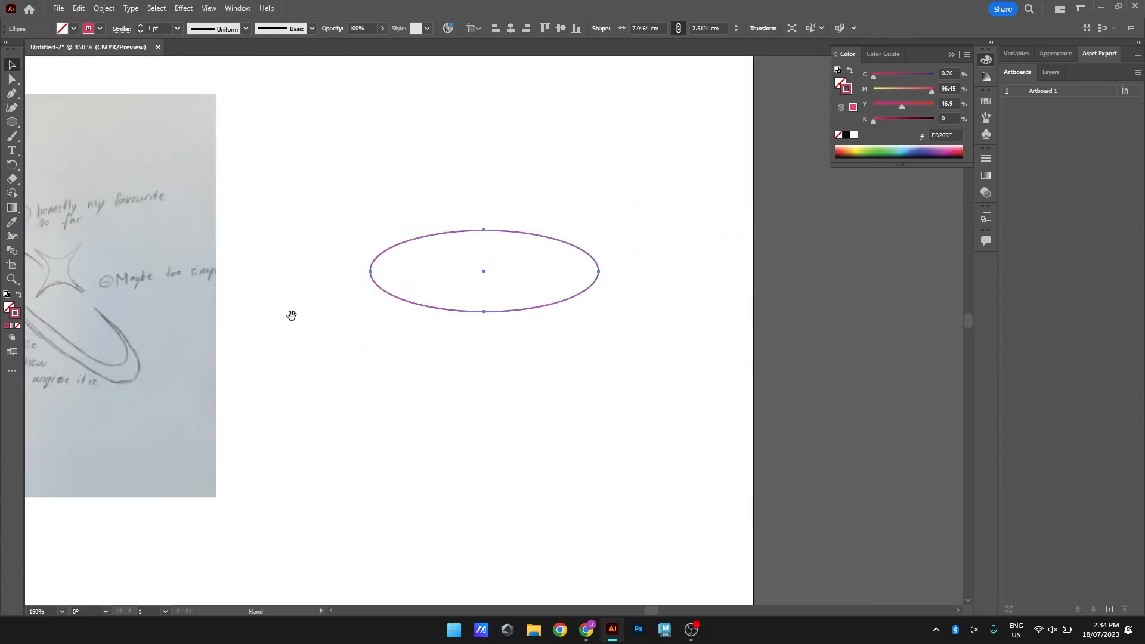
pyautogui.moveTo(291, 315); pyautogui.dragTo(355, 309)
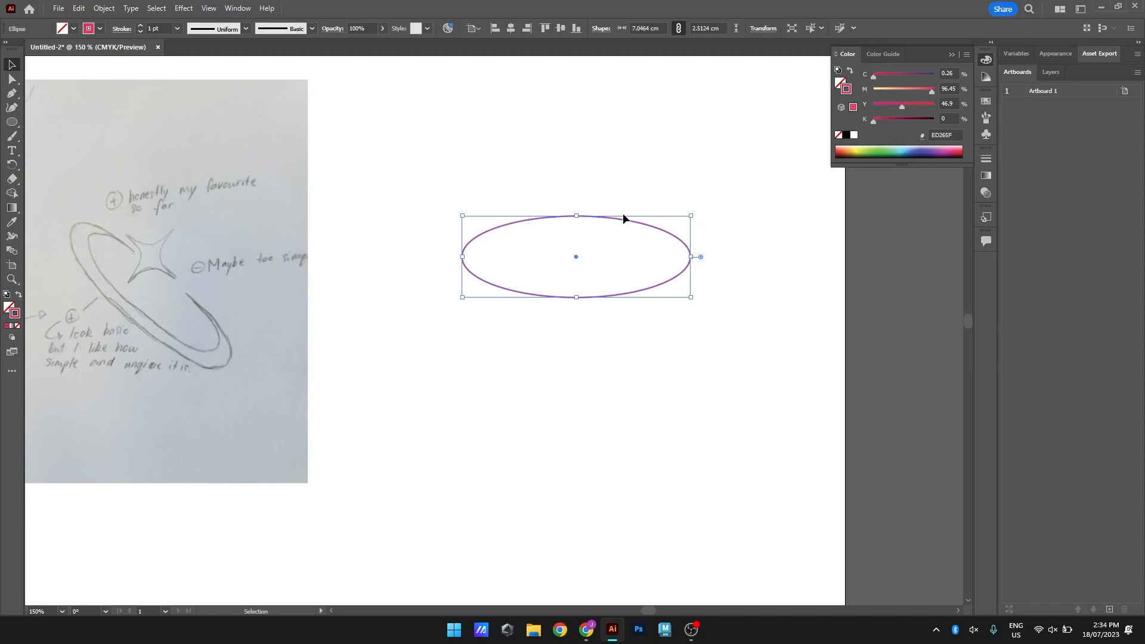
# Duplicate the pink ellipse and place the copy overlapping its left half, slightly higher
pyautogui.press('a')
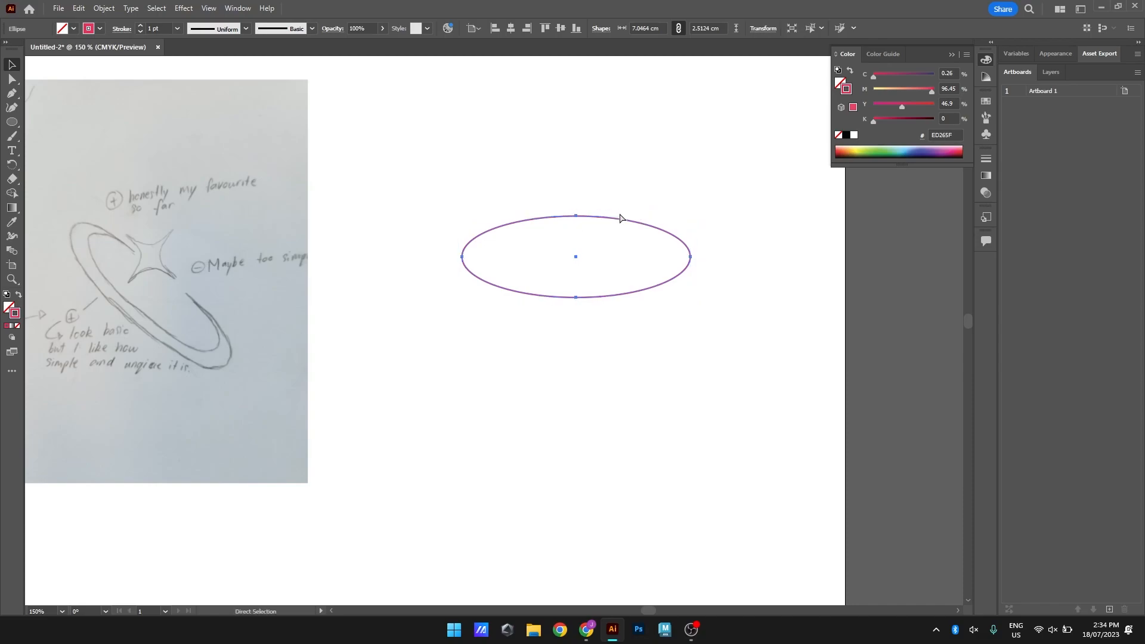
pyautogui.press('ctrl')
pyautogui.hotkey('ctrl', 'v')
pyautogui.moveTo(603, 325); pyautogui.dragTo(608, 240)
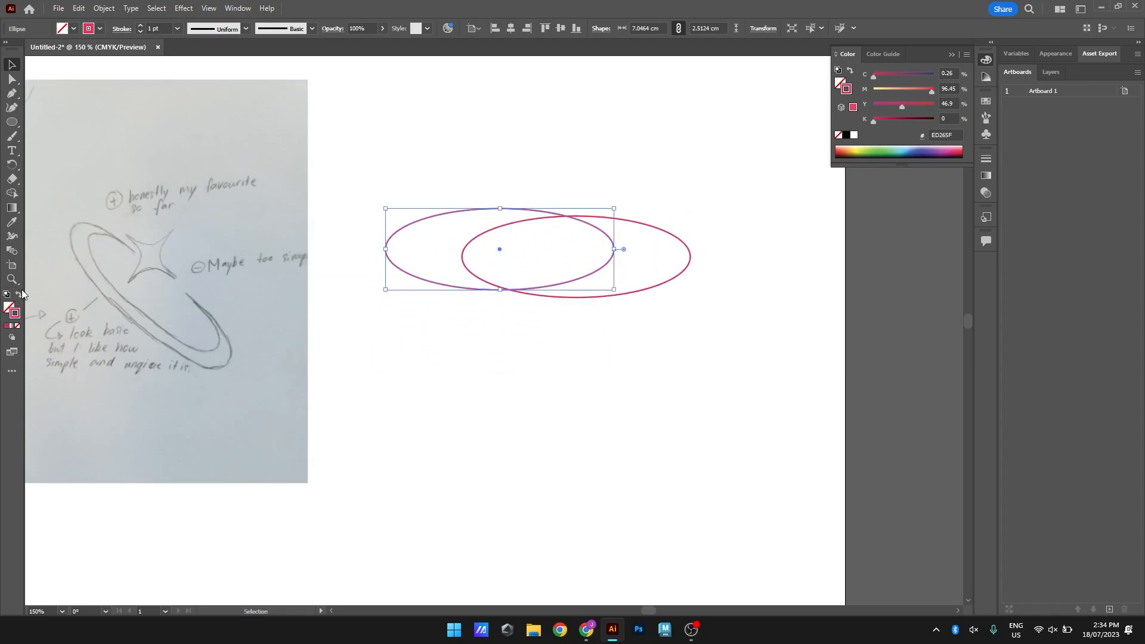
# Set the copied ellipse's stroke to black (000000) and shift it to sit slightly right of and above the pink ellipse
pyautogui.doubleClick(17, 321)
pyautogui.moveTo(844, 302); pyautogui.dragTo(863, 361)
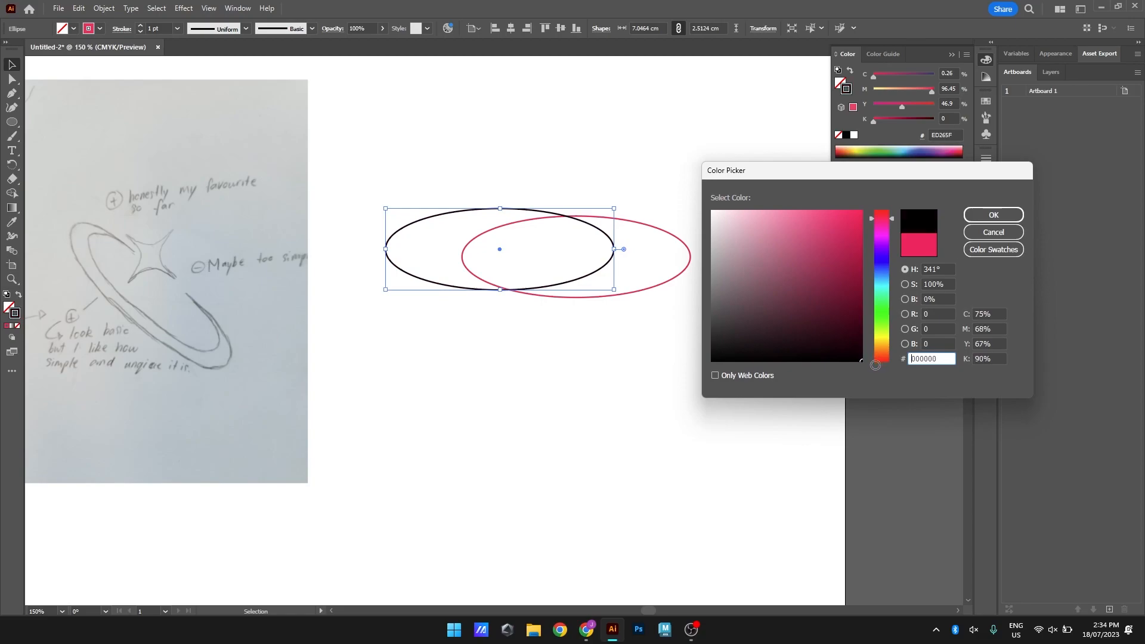
pyautogui.click(1010, 213)
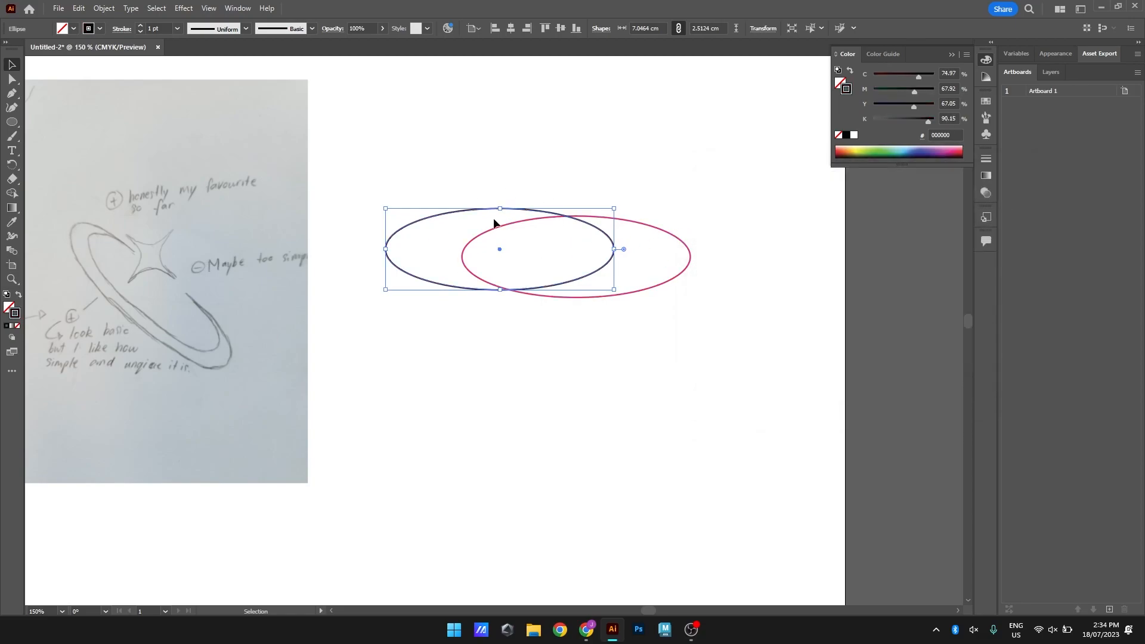
pyautogui.moveTo(450, 216)
pyautogui.mouseDown()
pyautogui.moveTo(523, 224)
pyautogui.moveTo(509, 225)
pyautogui.moveTo(534, 209)
pyautogui.moveTo(541, 219)
pyautogui.mouseUp()
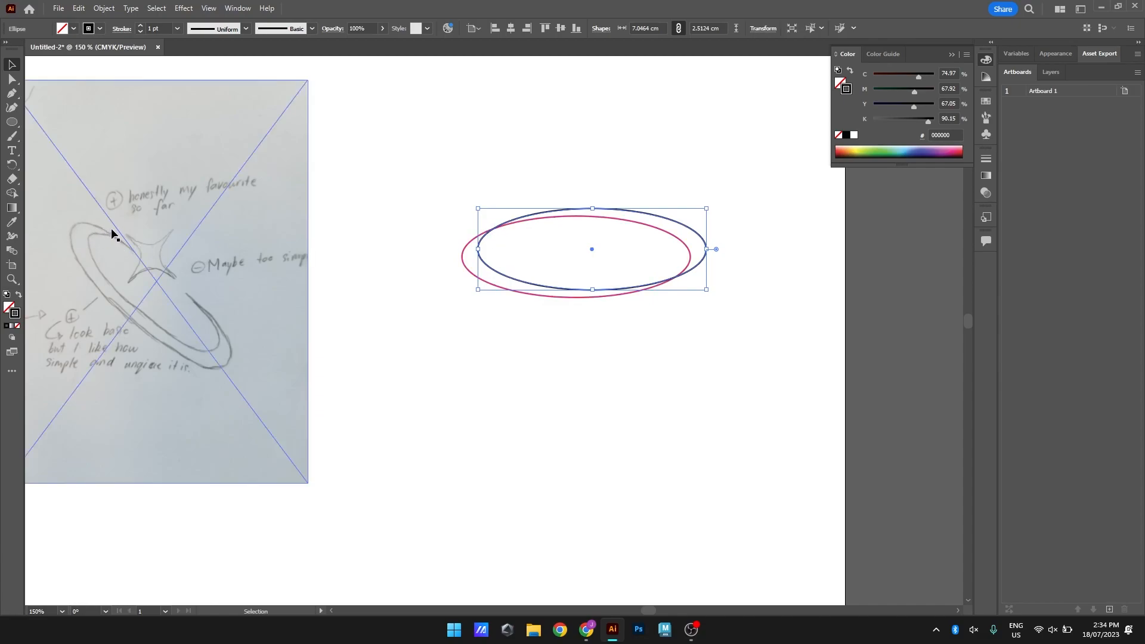
pyautogui.click(562, 332)
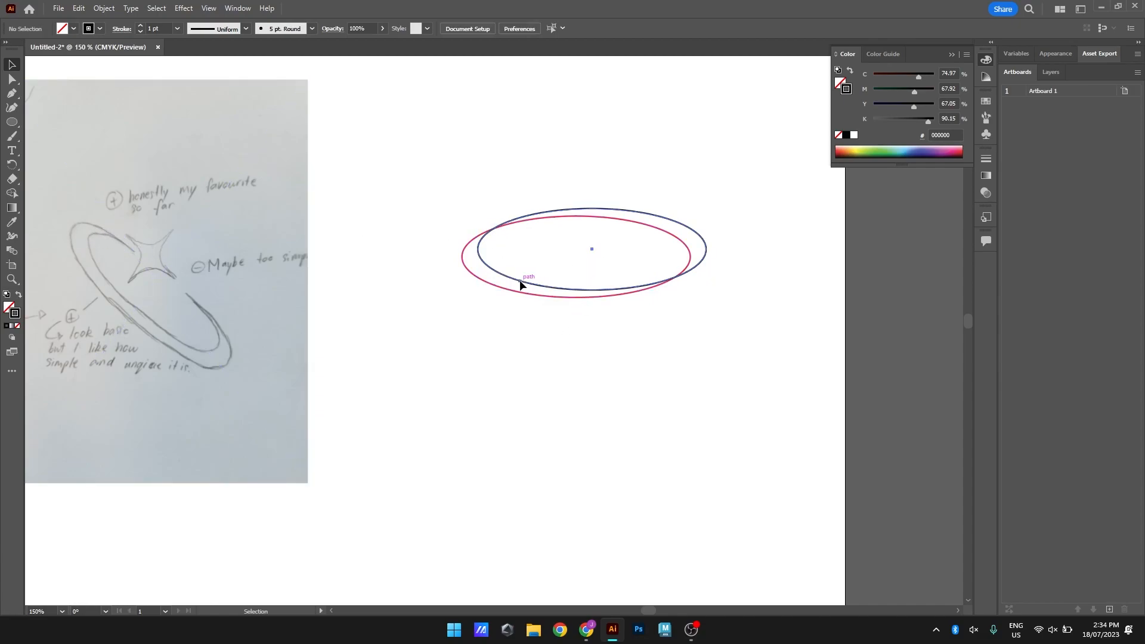
# Duplicate the black ellipse and align the copy level with it, offset slightly to the left of the pink ellipse
pyautogui.click(520, 281)
pyautogui.hotkey('ctrl', 'c')
pyautogui.hotkey('ctrl', 'v')
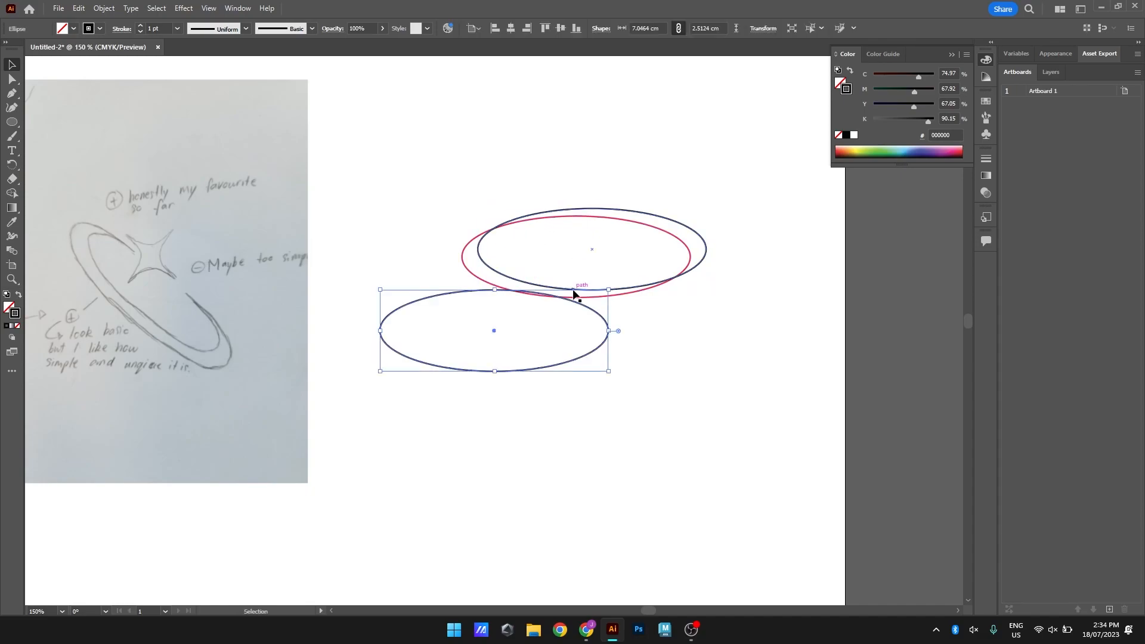
pyautogui.moveTo(602, 320); pyautogui.dragTo(645, 224)
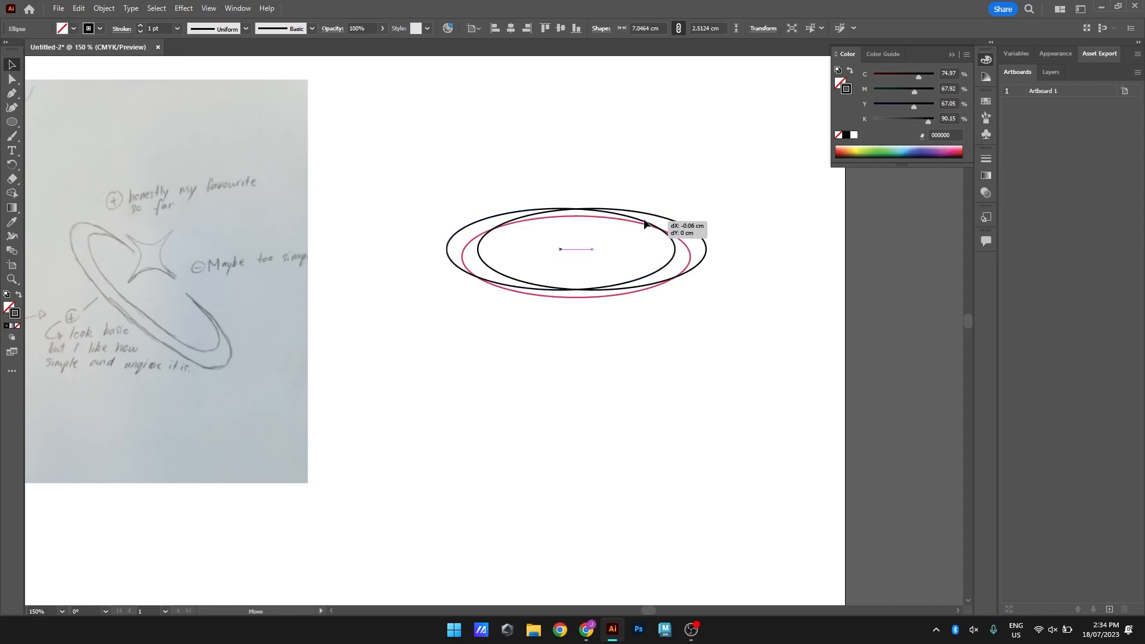
pyautogui.moveTo(645, 224); pyautogui.dragTo(645, 224)
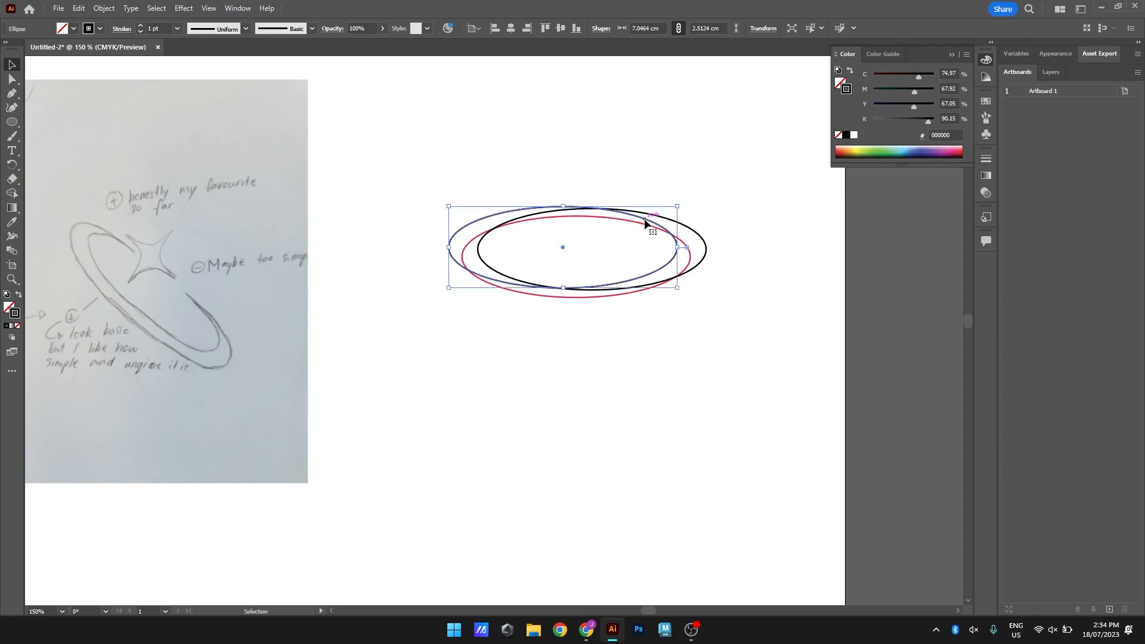
pyautogui.click(643, 362)
# Stretch the pink ellipse downward to a height of about 2.72 cm
pyautogui.click(577, 298)
pyautogui.moveTo(576, 304); pyautogui.dragTo(578, 306)
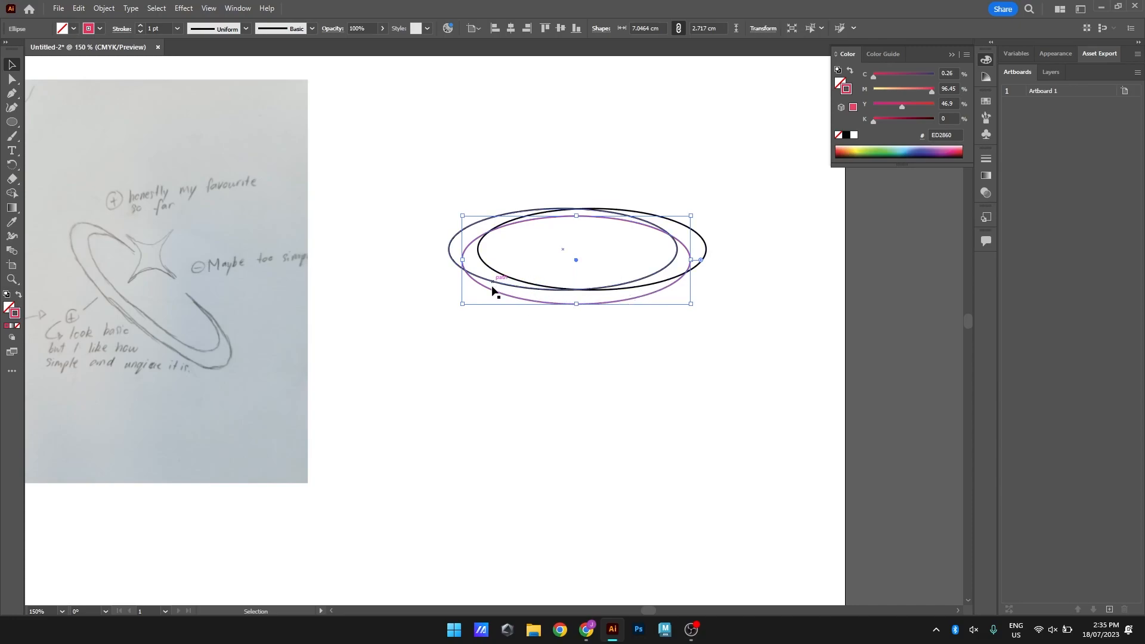
pyautogui.click(518, 321)
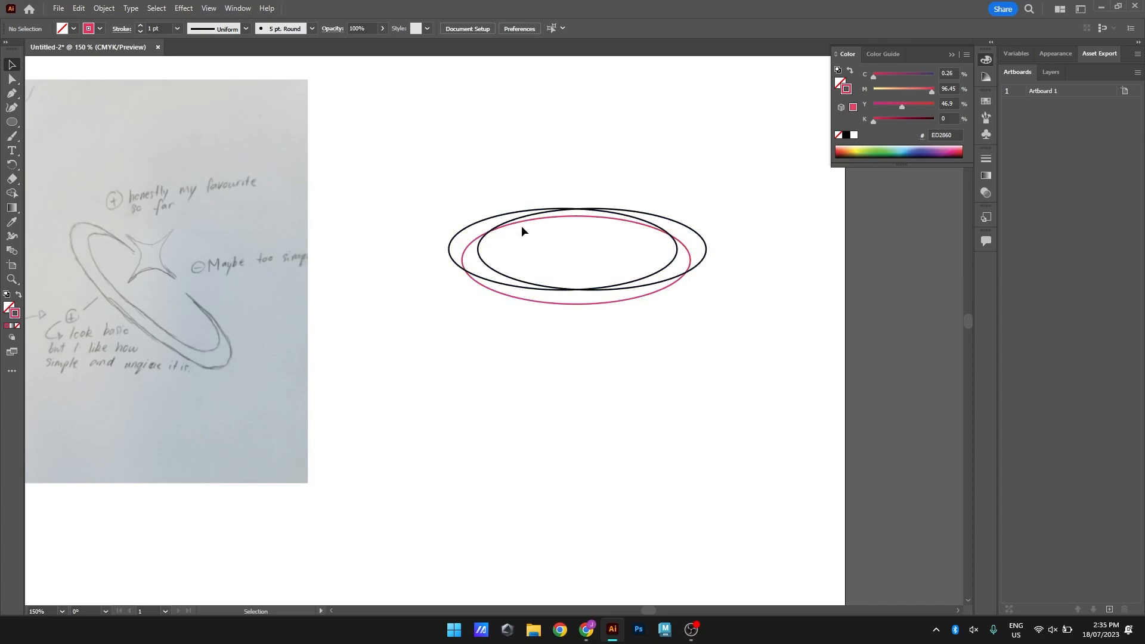
# Select the three overlapping ellipses and merge the regions along their lower band into one crescent with the Shape Builder
pyautogui.moveTo(421, 184); pyautogui.dragTo(626, 155)
pyautogui.moveTo(403, 159); pyautogui.dragTo(738, 369)
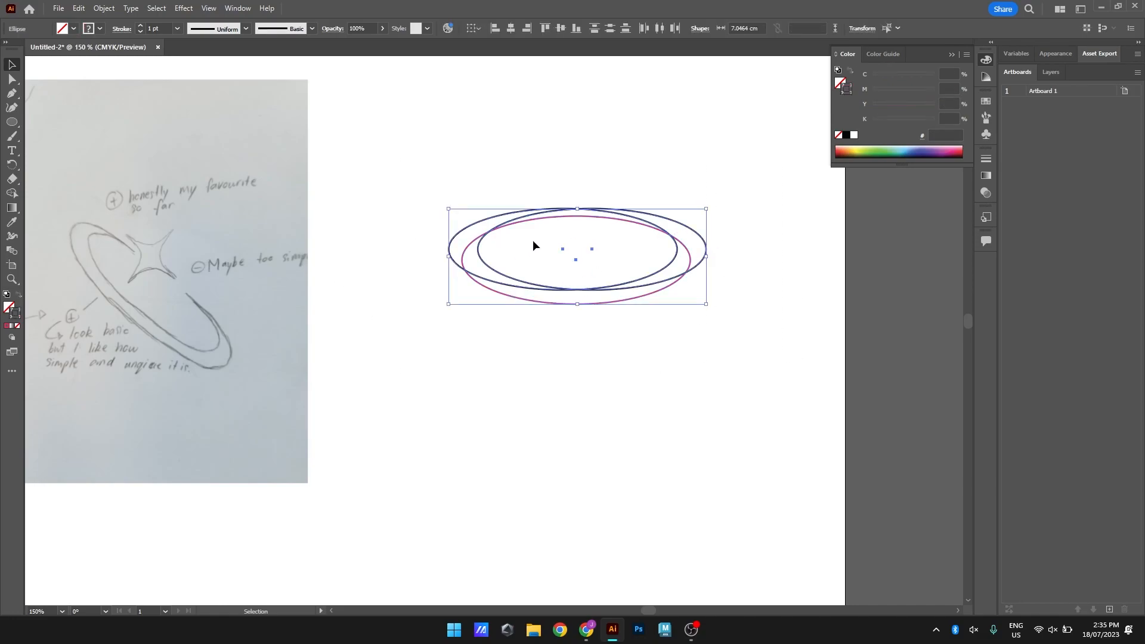
pyautogui.click(12, 195)
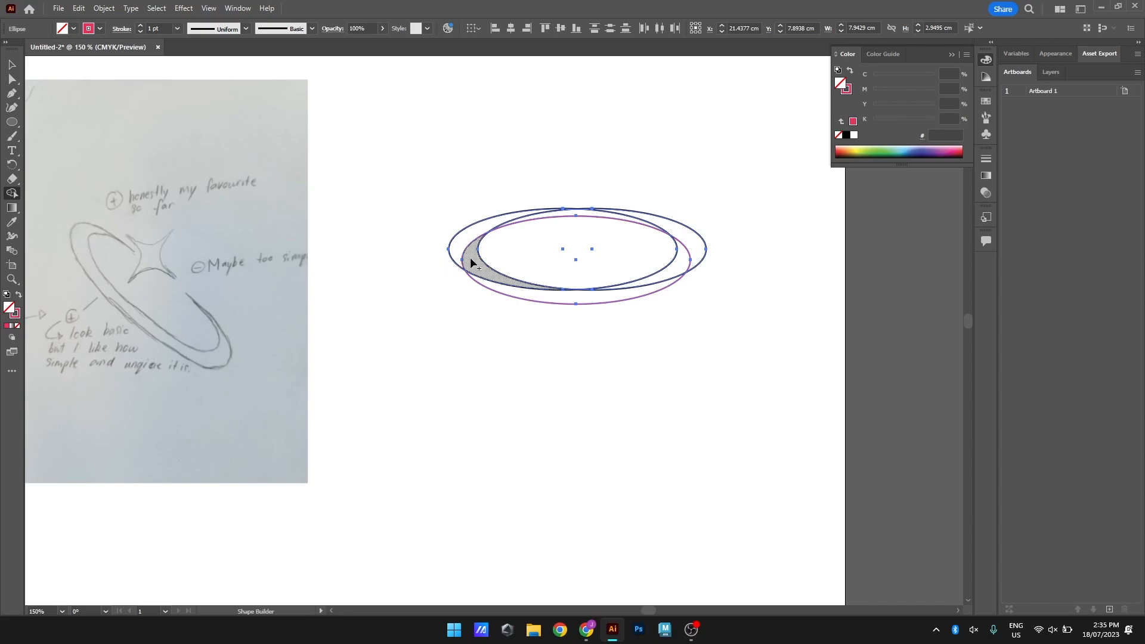
pyautogui.moveTo(473, 261)
pyautogui.mouseDown()
pyautogui.moveTo(501, 291)
pyautogui.moveTo(609, 298)
pyautogui.moveTo(646, 279)
pyautogui.mouseUp()
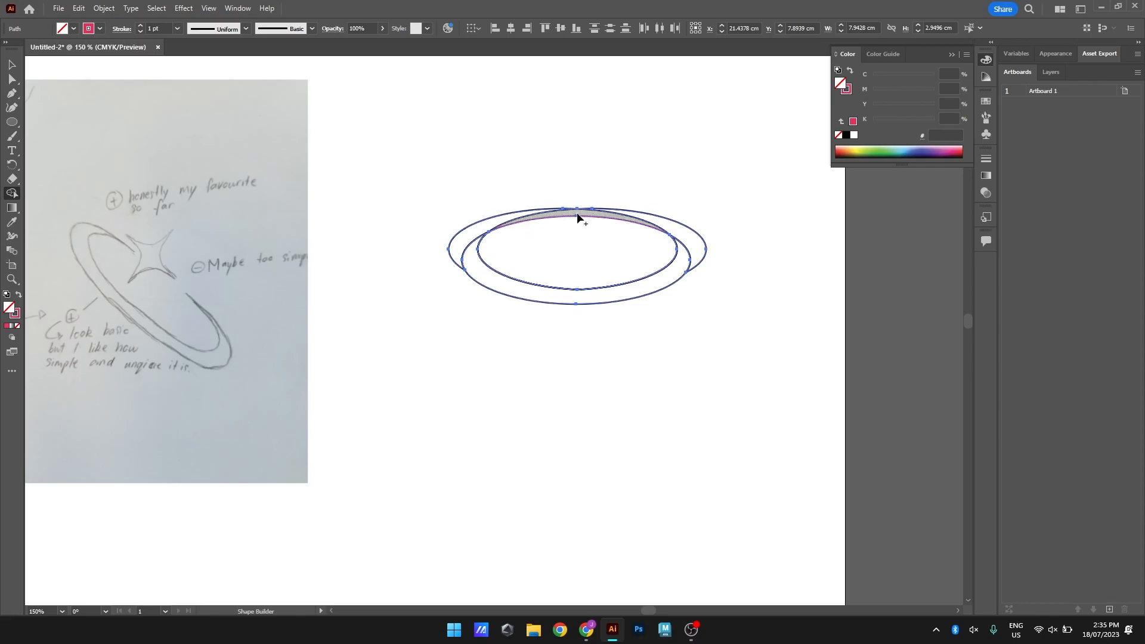
# Remove the leftover upper-left, central and right-hand ellipse regions with the Shape Builder, keeping only the lower crescent
pyautogui.keyDown('alt'); pyautogui.click(479, 227); pyautogui.keyUp('alt')
pyautogui.moveTo(567, 182); pyautogui.dragTo(571, 249)
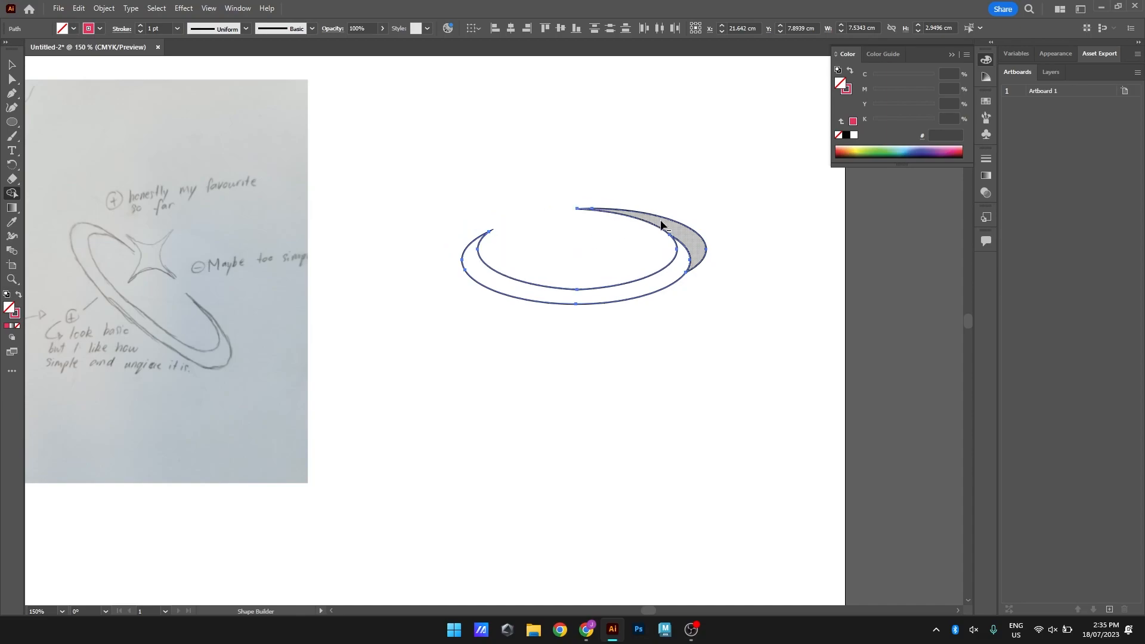
pyautogui.keyDown('alt'); pyautogui.click(661, 225); pyautogui.keyUp('alt')
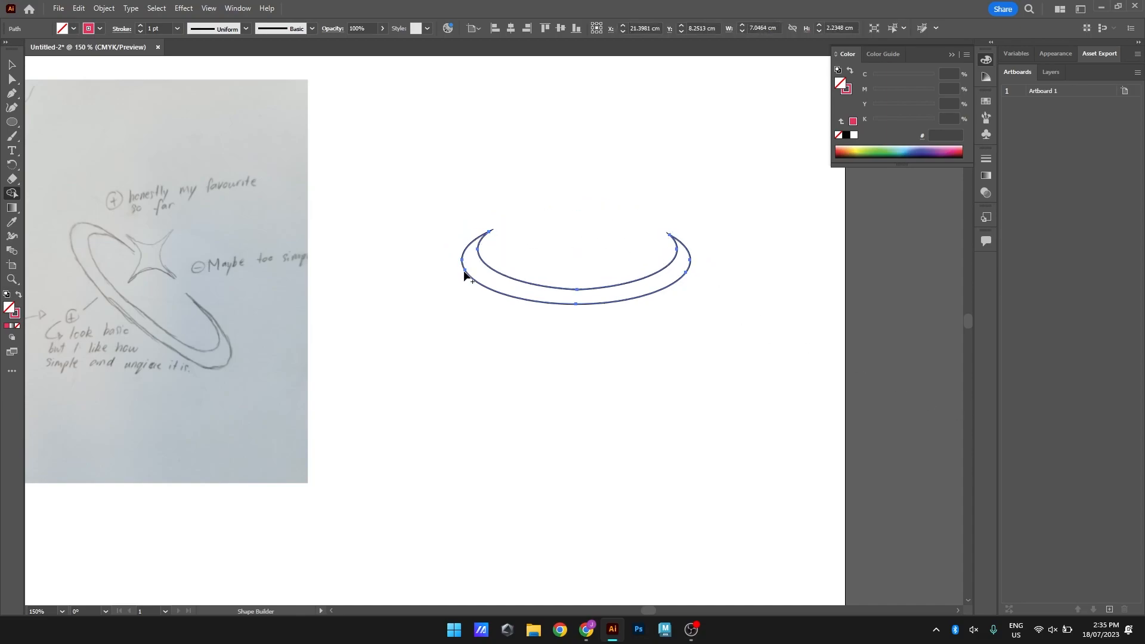
pyautogui.click(12, 64)
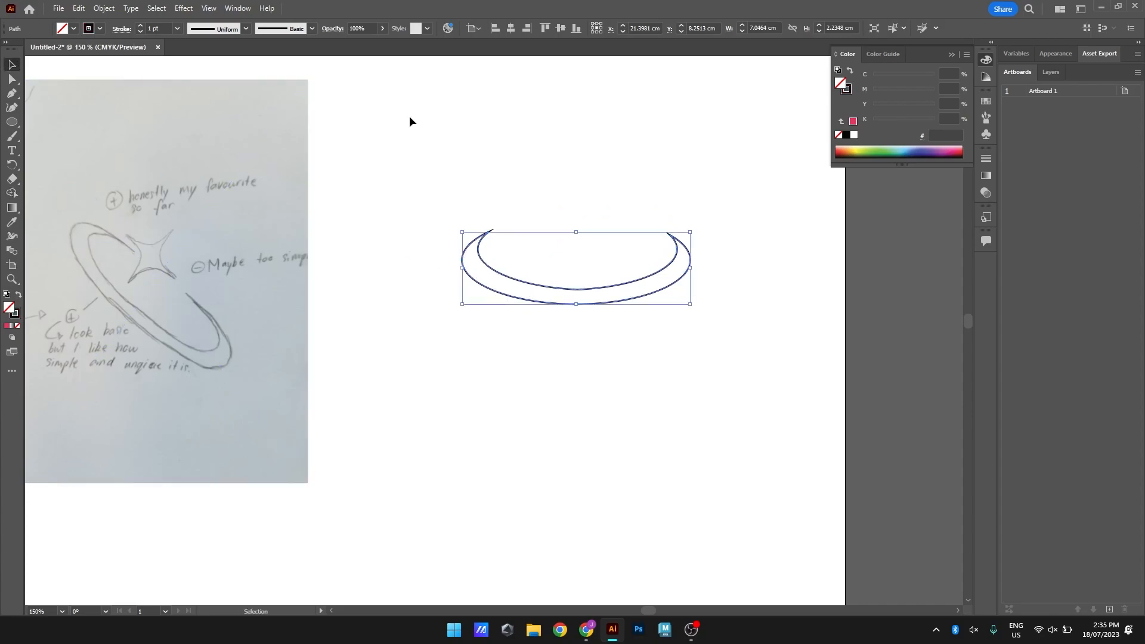
# Move the crescent onto the sketched ring, rotate it to match the sketch's diagonal tilt, and place it on the blank area beside the sketch
pyautogui.click(614, 238)
pyautogui.moveTo(601, 292)
pyautogui.mouseDown()
pyautogui.moveTo(159, 308)
pyautogui.moveTo(200, 304)
pyautogui.mouseUp()
pyautogui.moveTo(304, 244)
pyautogui.mouseDown()
pyautogui.moveTo(285, 329)
pyautogui.moveTo(235, 337)
pyautogui.moveTo(227, 363)
pyautogui.moveTo(256, 358)
pyautogui.moveTo(249, 387)
pyautogui.moveTo(262, 371)
pyautogui.moveTo(241, 349)
pyautogui.mouseUp()
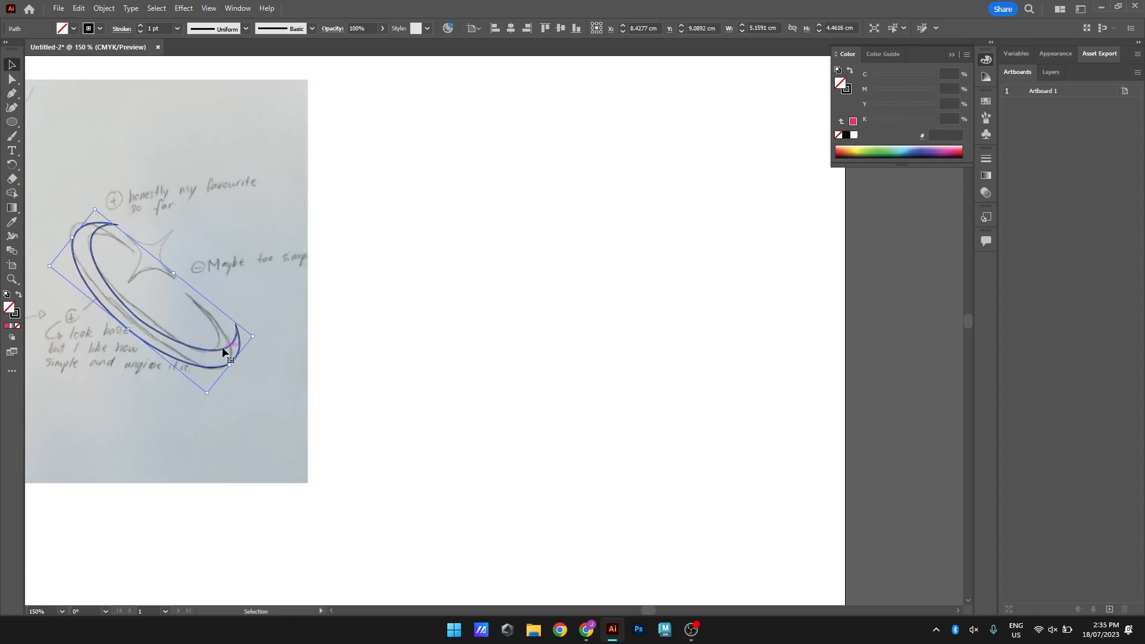
pyautogui.moveTo(222, 349); pyautogui.dragTo(536, 271)
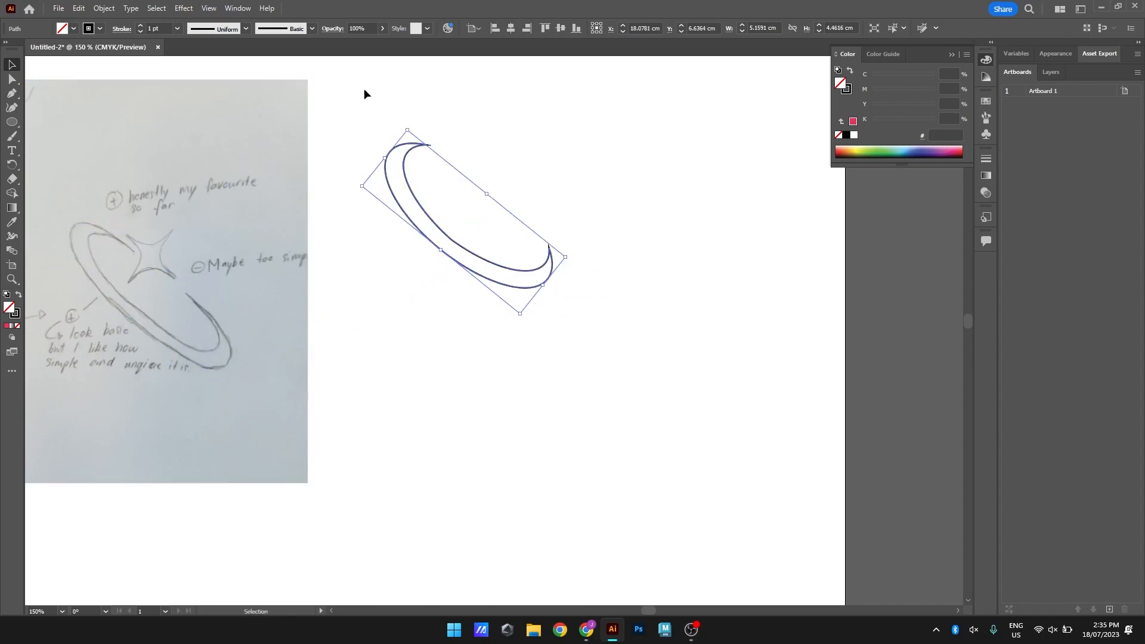
pyautogui.click(533, 183)
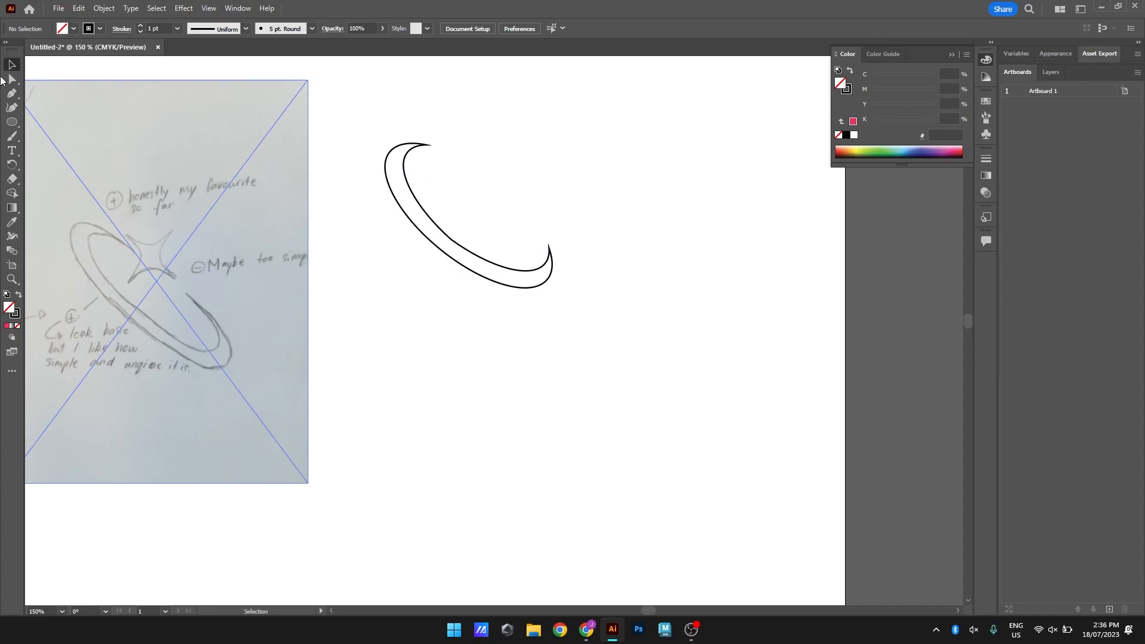
# Draw a square about 2.78 cm wide on the blank area below the crescent with the Rectangle tool
pyautogui.click(11, 124)
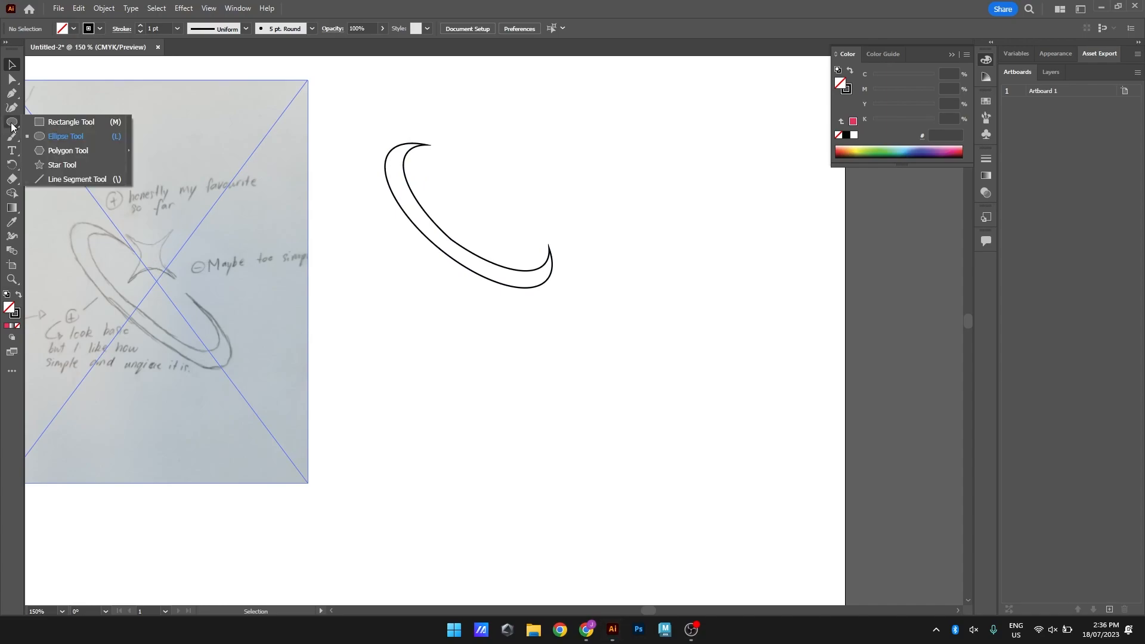
pyautogui.click(55, 121)
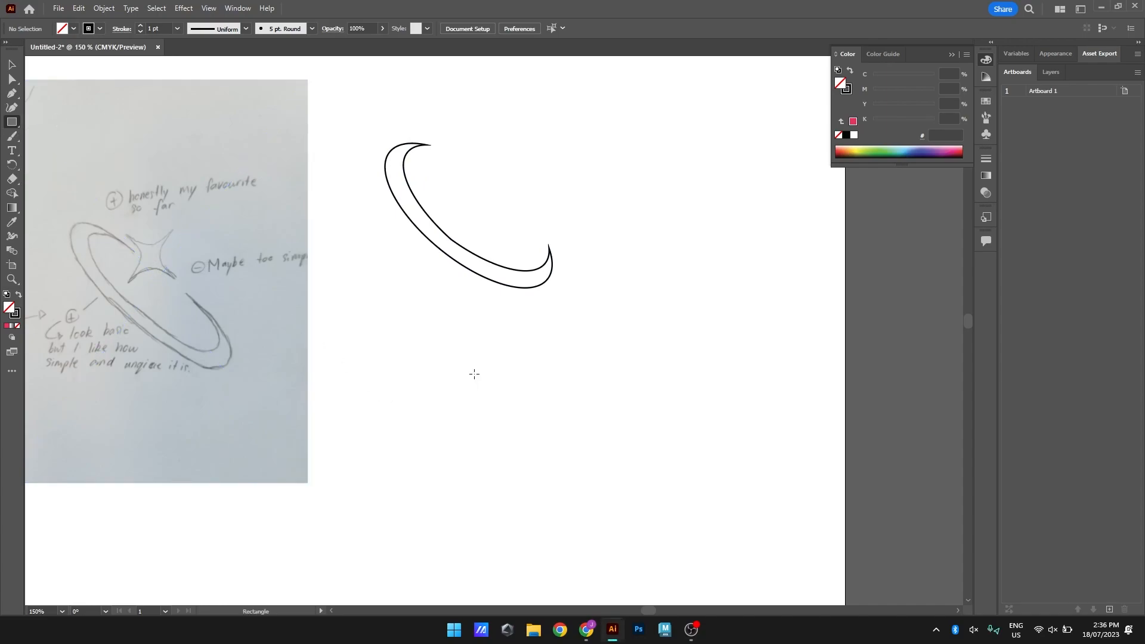
pyautogui.moveTo(485, 366); pyautogui.dragTo(529, 414)
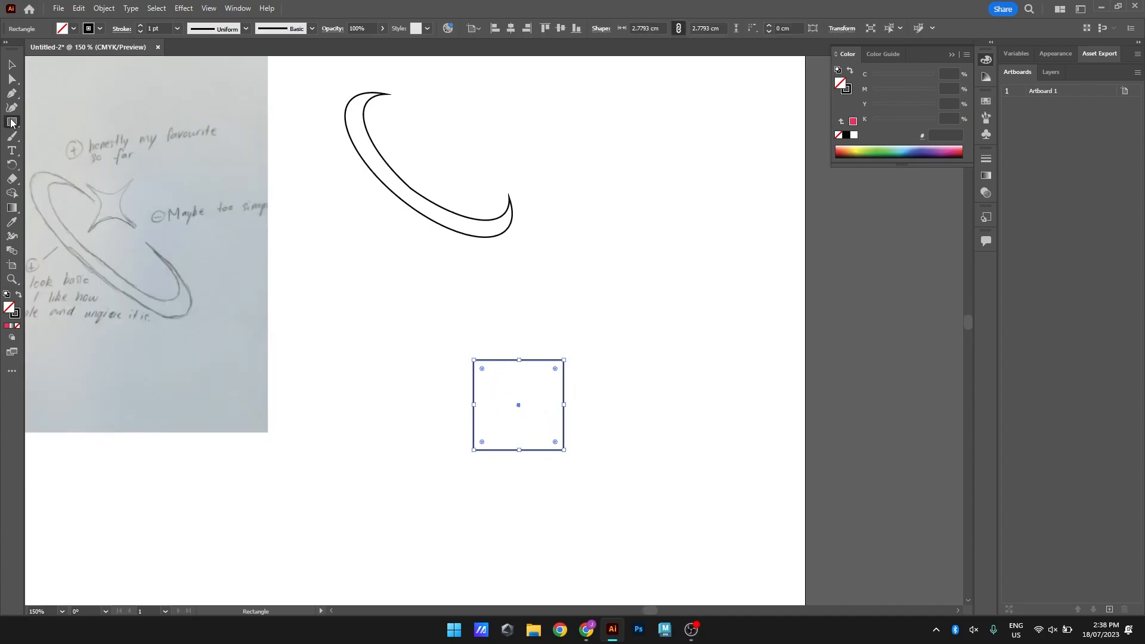
# Draw a circle about 2.78 cm across overlapping the square's top edge and nudge it slightly upward
pyautogui.rightClick(12, 122)
pyautogui.click(58, 137)
pyautogui.moveTo(473, 306); pyautogui.dragTo(565, 358)
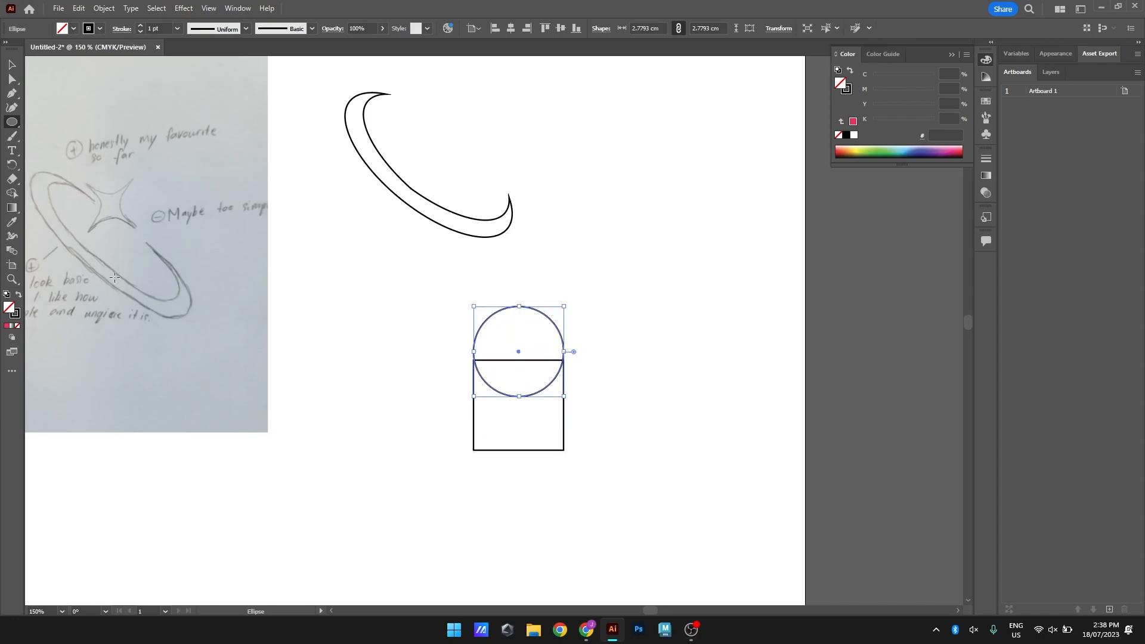
pyautogui.click(12, 66)
pyautogui.click(685, 385)
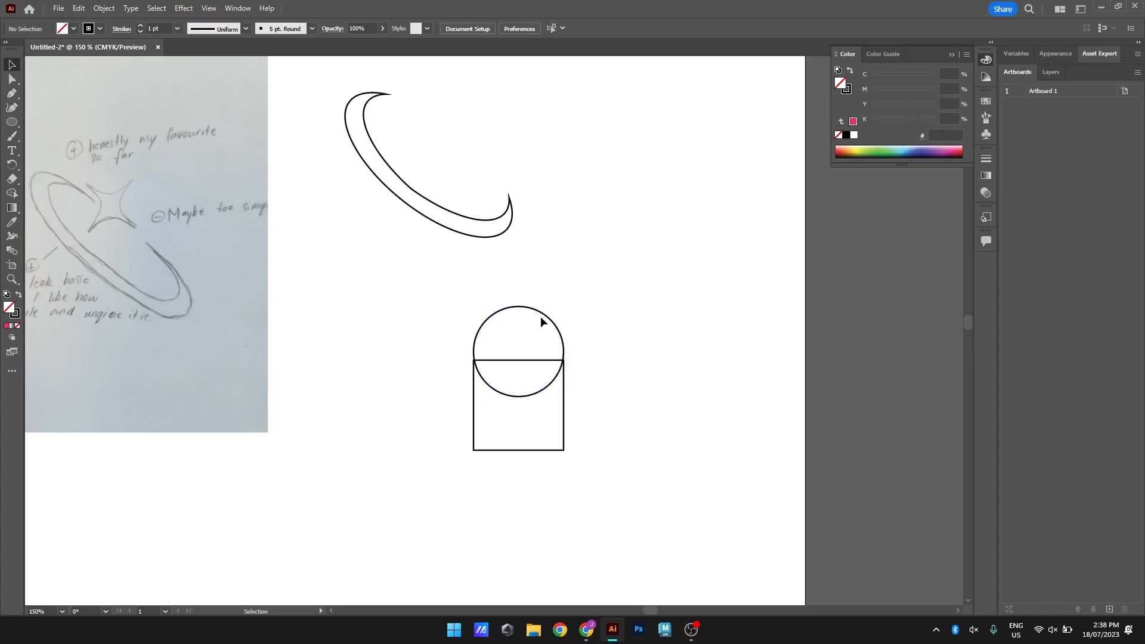
pyautogui.moveTo(548, 318)
pyautogui.mouseDown()
pyautogui.moveTo(541, 307)
pyautogui.moveTo(547, 317)
pyautogui.mouseUp()
pyautogui.click(600, 313)
pyautogui.click(557, 324)
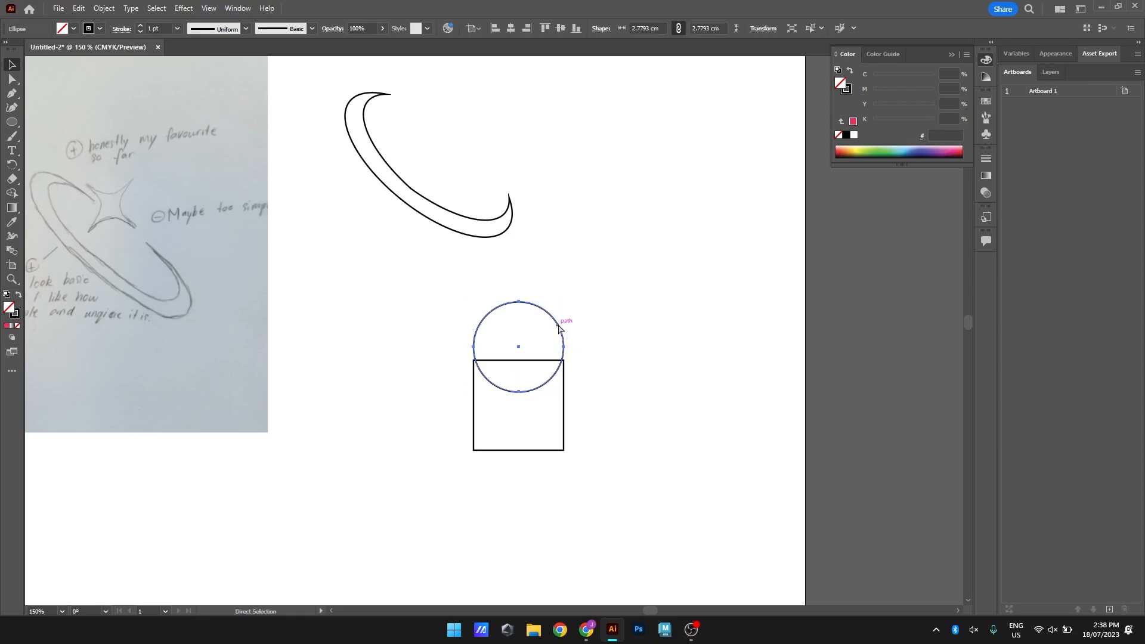
# Duplicate the circle twice, placing one copy over the square's bottom edge and the other over its right edge
pyautogui.hotkey('ctrl', 'v')
pyautogui.moveTo(524, 301); pyautogui.dragTo(547, 420)
pyautogui.hotkey('ctrl', 'v')
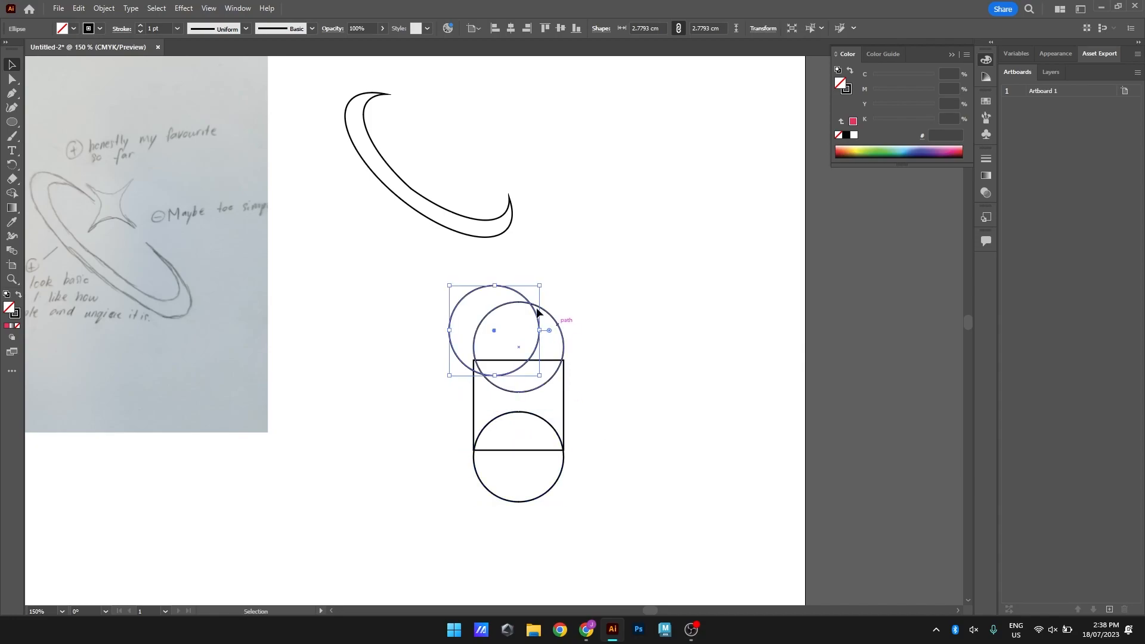
pyautogui.moveTo(523, 290); pyautogui.dragTo(606, 366)
pyautogui.click(509, 275)
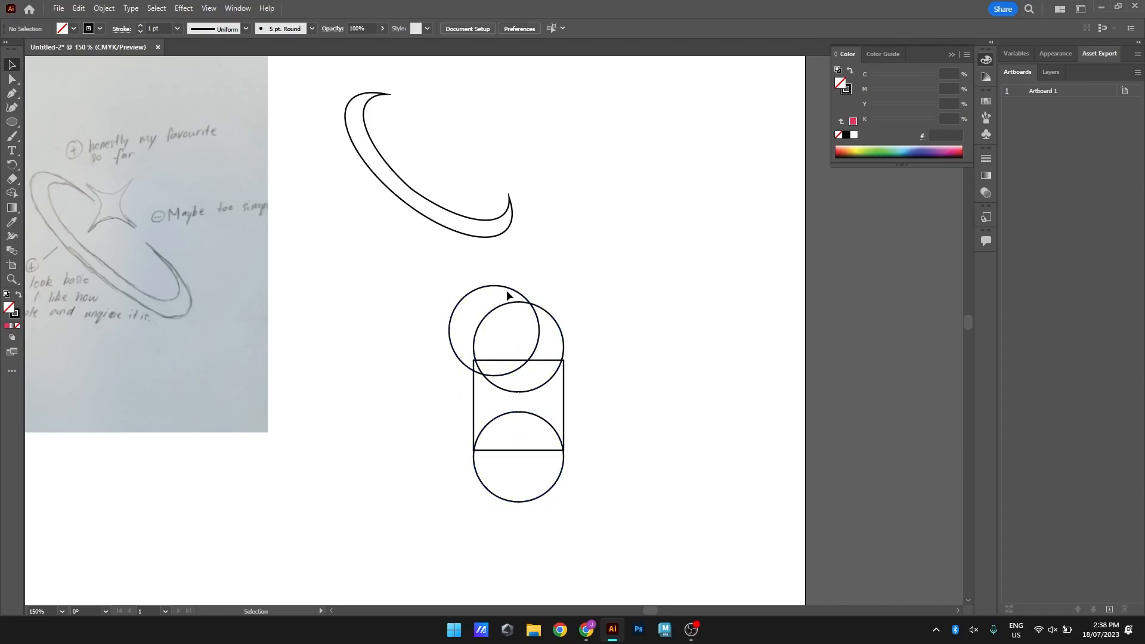
pyautogui.moveTo(512, 291); pyautogui.dragTo(590, 366)
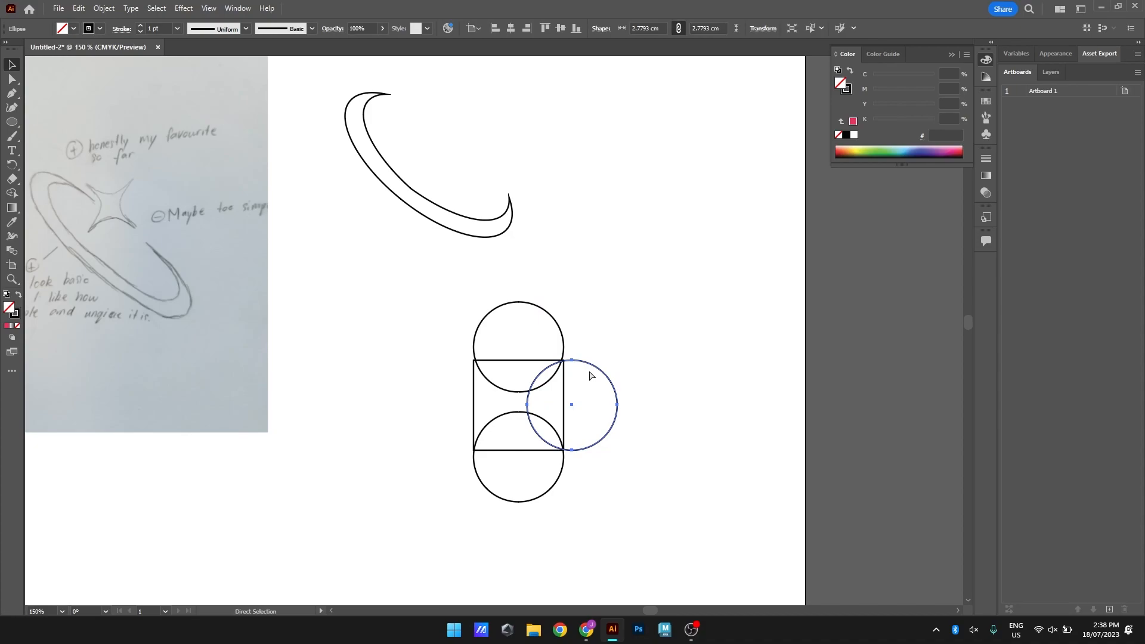
# Add a circle copy over the square's left edge and nudge the right and top circles slightly outward
pyautogui.hotkey('ctrl', 'v')
pyautogui.moveTo(518, 294); pyautogui.dragTo(484, 371)
pyautogui.moveTo(608, 377); pyautogui.dragTo(616, 377)
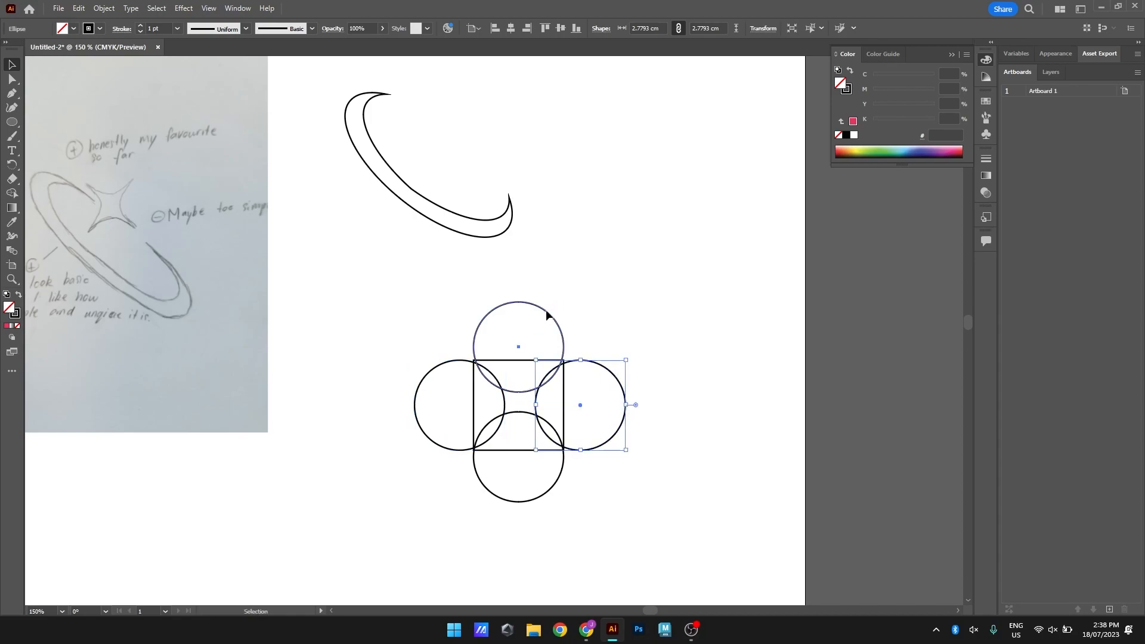
pyautogui.moveTo(546, 310); pyautogui.dragTo(546, 307)
pyautogui.click(548, 361)
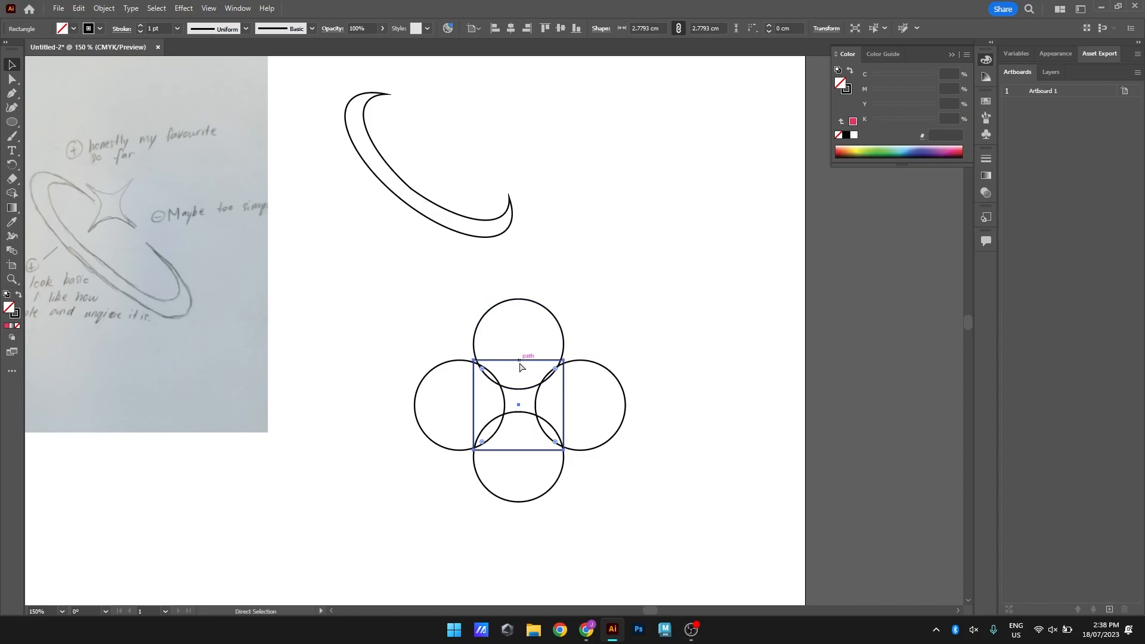
# Duplicate the square and enlarge the copy around the original so its left edge passes through the left circle's centre
pyautogui.hotkey('ctrl', 'v')
pyautogui.moveTo(541, 375); pyautogui.dragTo(584, 398)
pyautogui.moveTo(574, 319); pyautogui.dragTo(585, 384)
pyautogui.click(639, 341)
pyautogui.scroll(1, 541, 399)
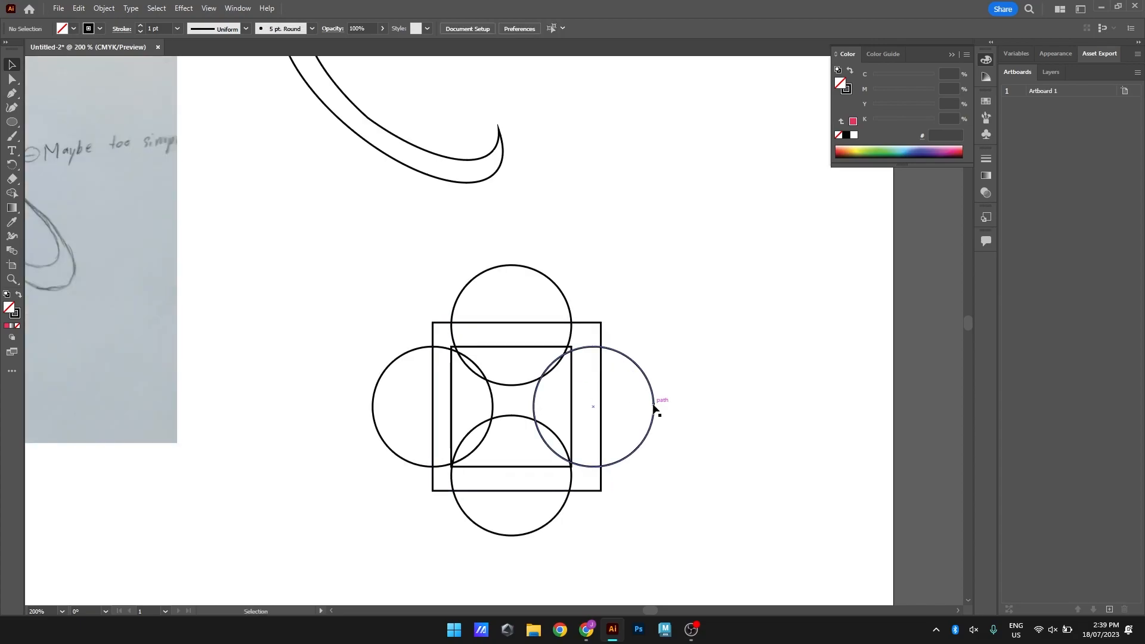
# Shift the right and top circles outward so their centres sit on the outer square's edges
pyautogui.moveTo(650, 388); pyautogui.dragTo(659, 388)
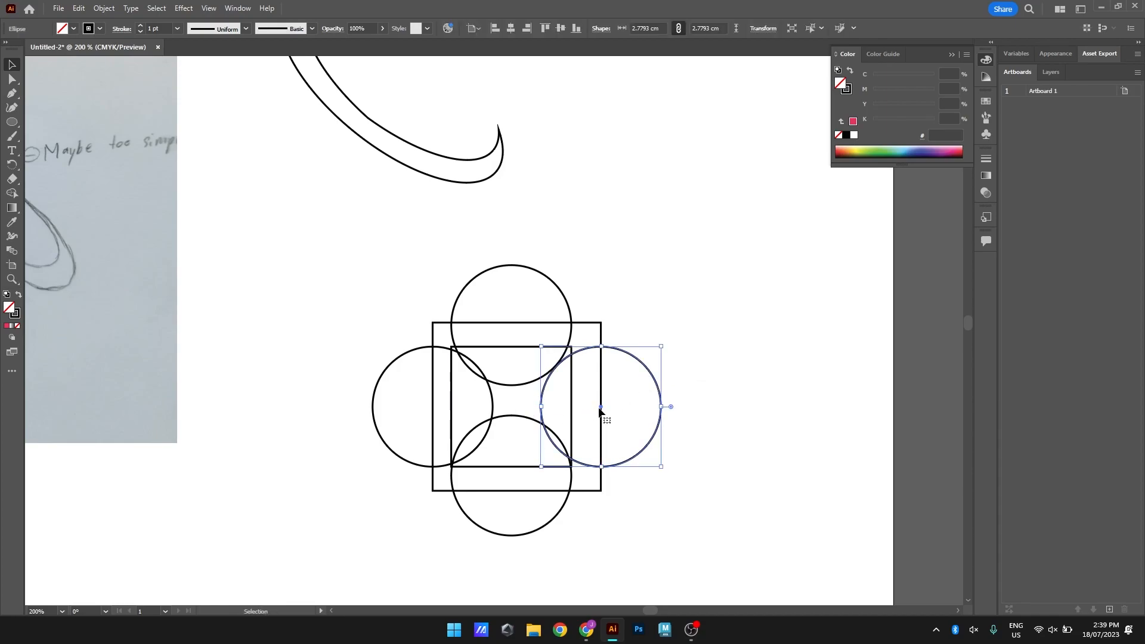
pyautogui.moveTo(518, 269); pyautogui.dragTo(518, 264)
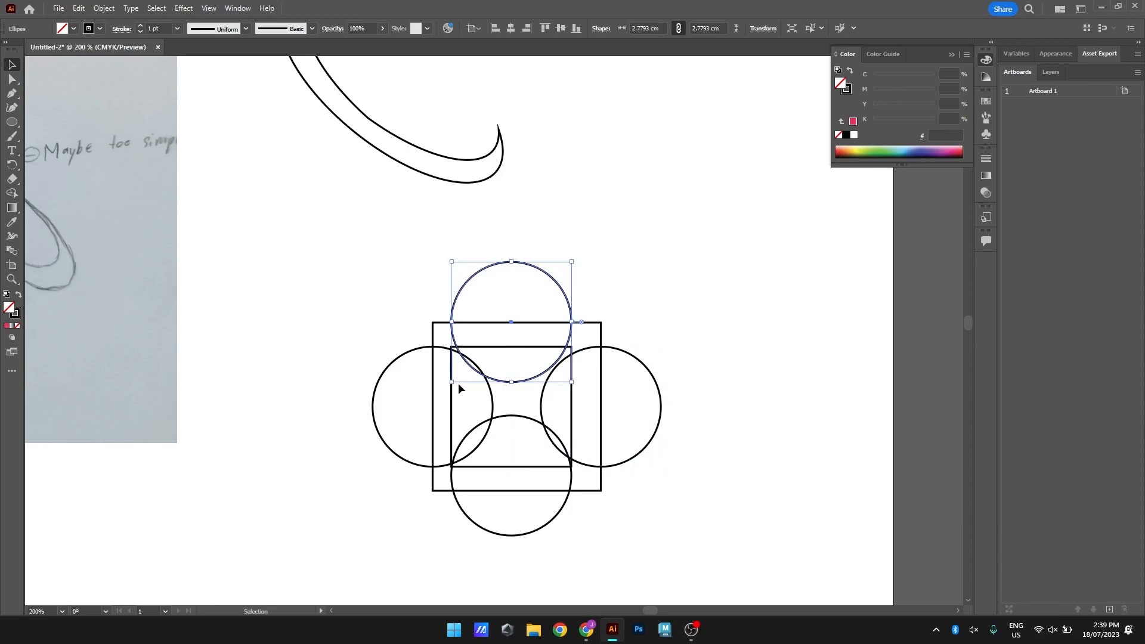
pyautogui.moveTo(403, 354); pyautogui.dragTo(422, 346)
pyautogui.hotkey('ctrl', 'z')
pyautogui.click(399, 263)
pyautogui.click(365, 321)
# Centre the bottom and top circles on the midpoints of the outer square's edges and level the left circle with the right one
pyautogui.moveTo(514, 417); pyautogui.dragTo(522, 433)
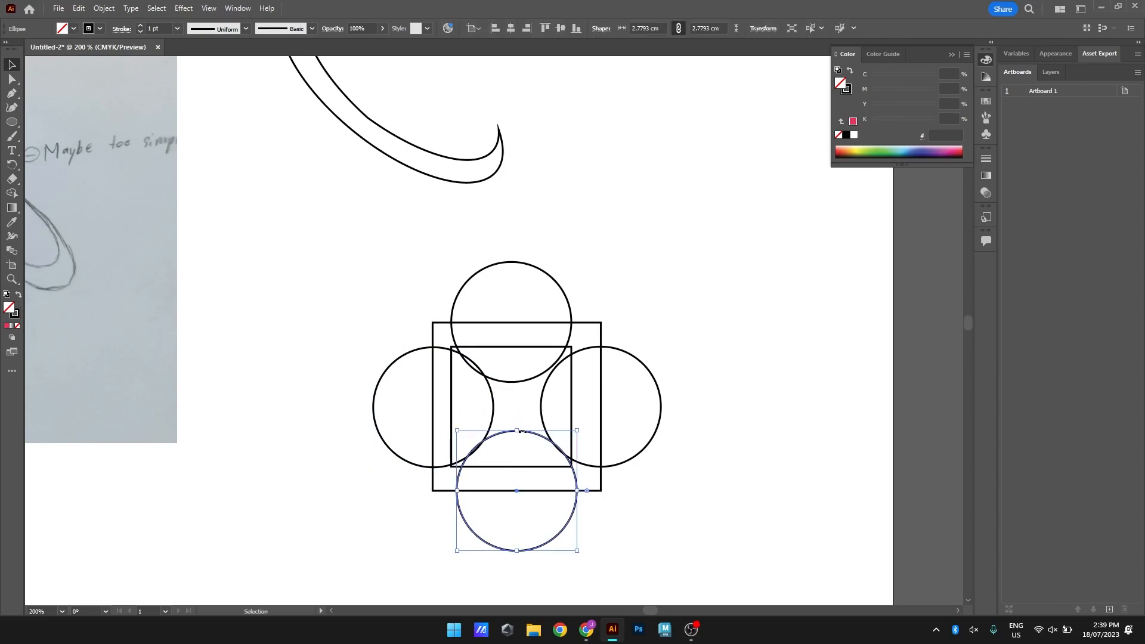
pyautogui.click(734, 453)
pyautogui.moveTo(661, 395); pyautogui.dragTo(660, 395)
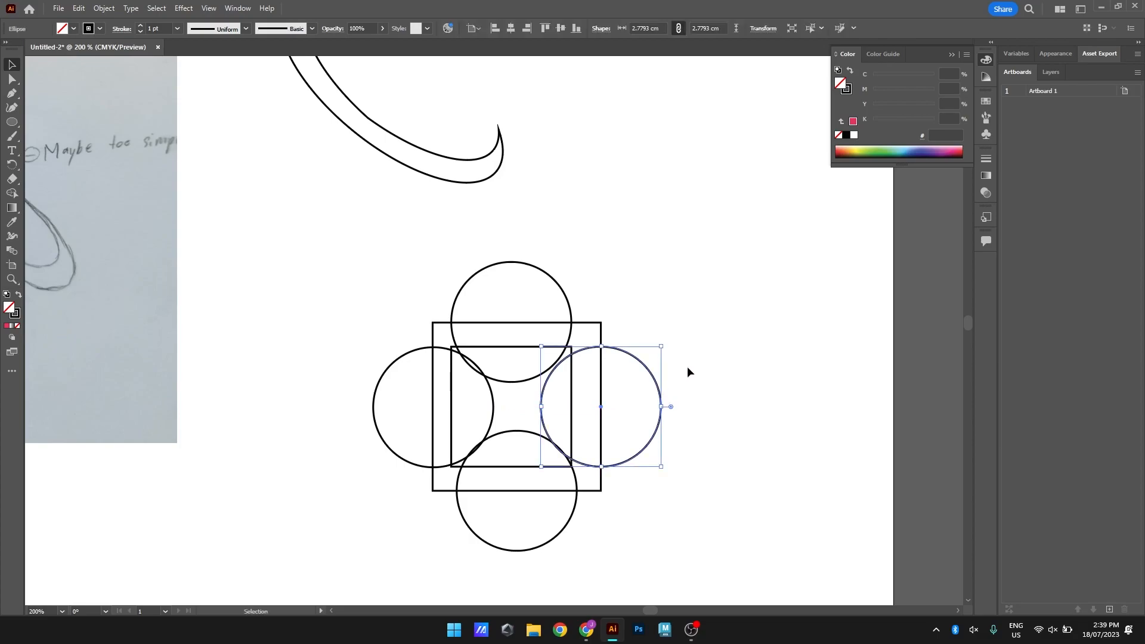
pyautogui.moveTo(522, 266); pyautogui.dragTo(528, 266)
pyautogui.click(420, 357)
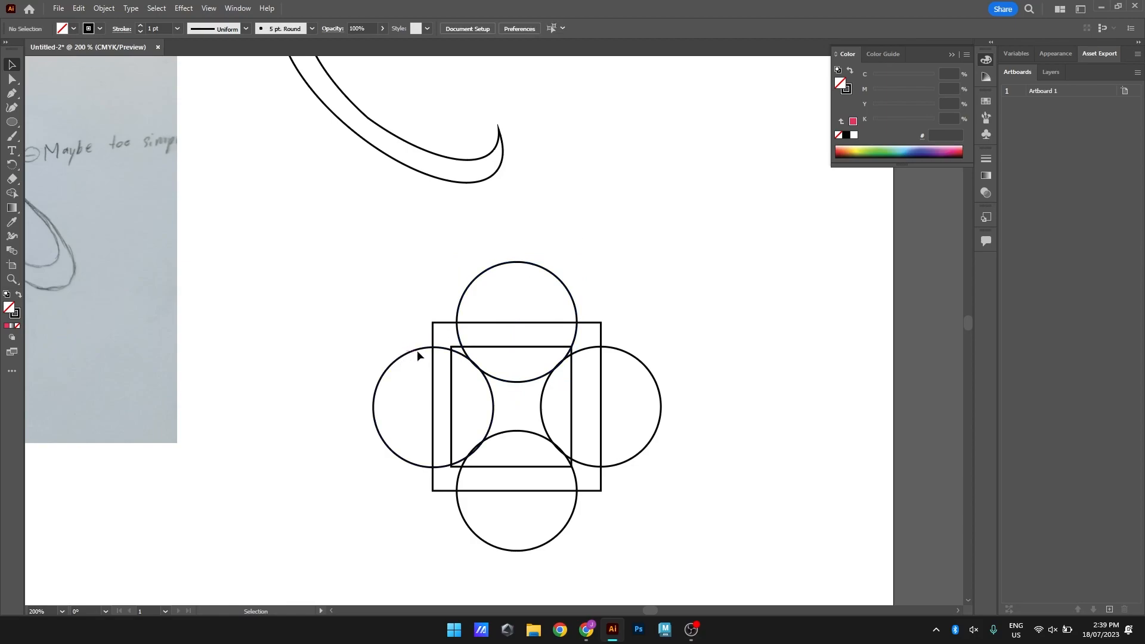
pyautogui.click(418, 352)
pyautogui.moveTo(417, 350); pyautogui.dragTo(416, 347)
pyautogui.click(408, 320)
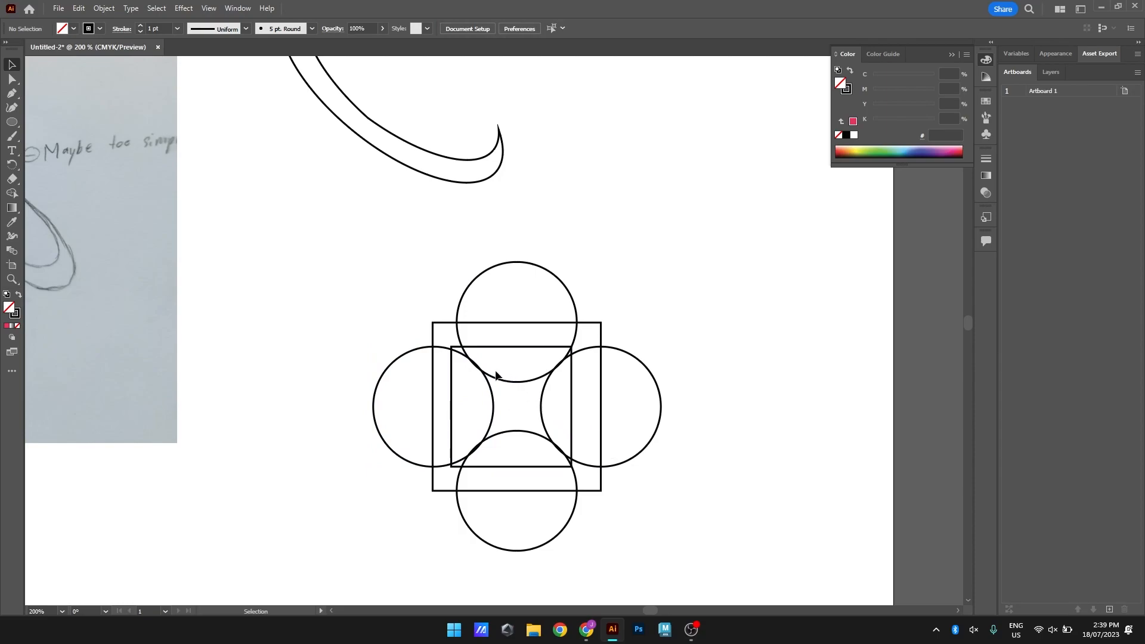
# Select all circles and squares and remove the top and right circle regions with the surrounding square parts using the Shape Builder
pyautogui.moveTo(396, 247); pyautogui.dragTo(649, 541)
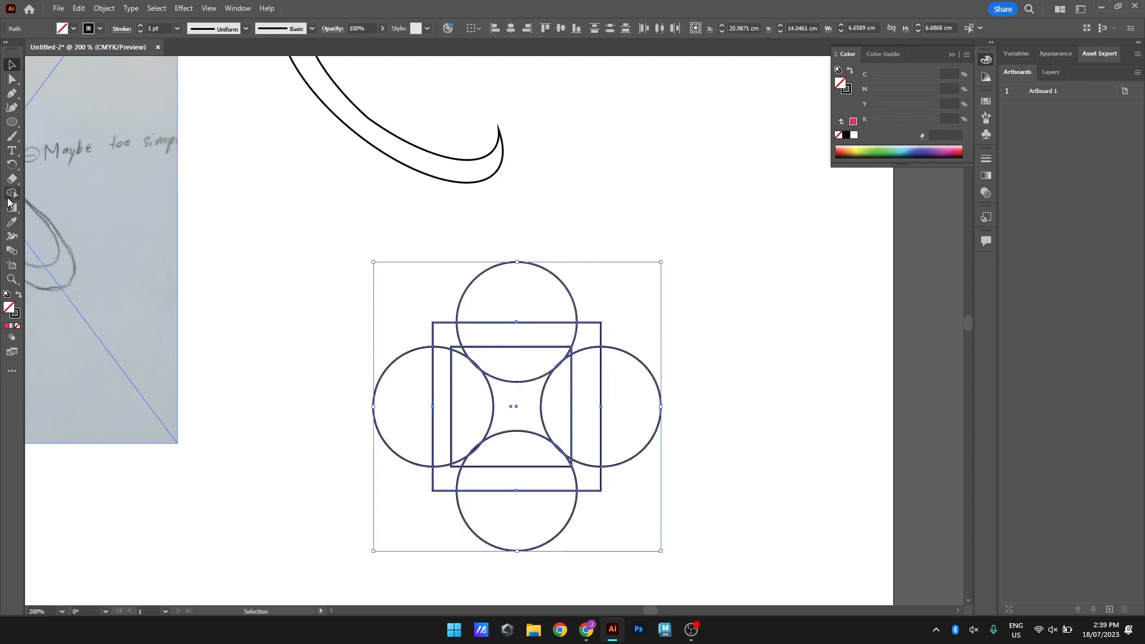
pyautogui.click(12, 194)
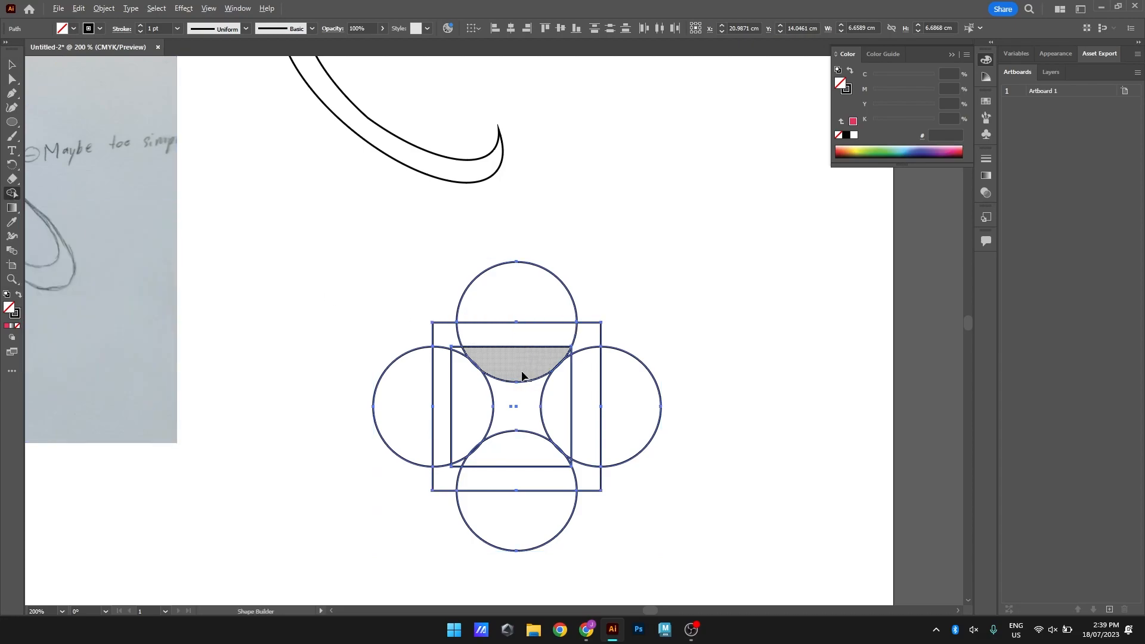
pyautogui.moveTo(527, 371); pyautogui.dragTo(524, 266)
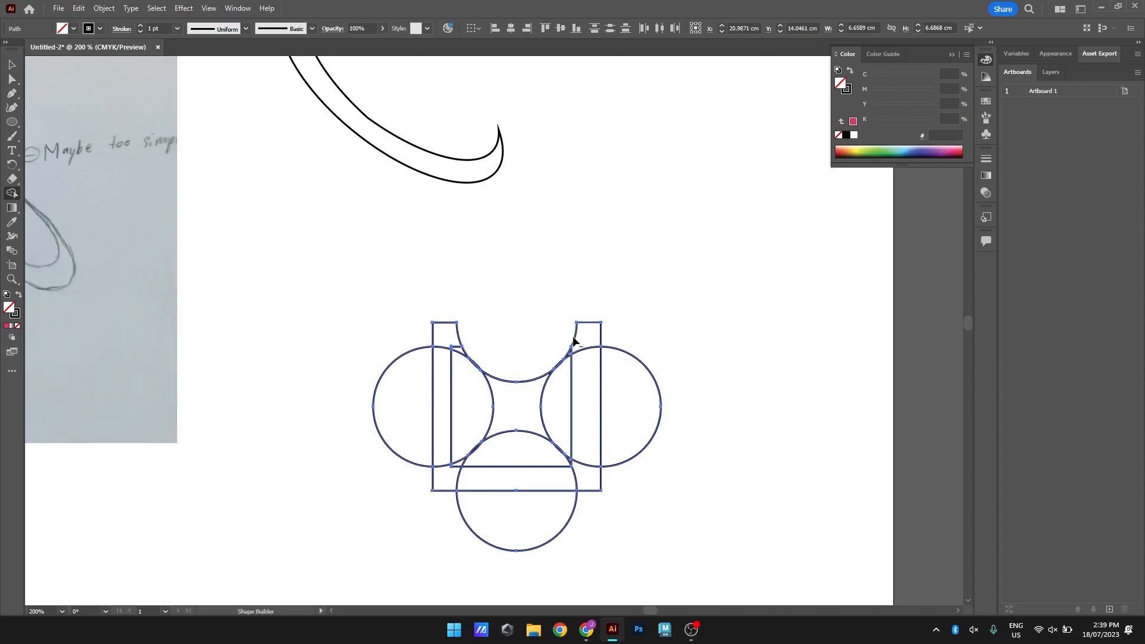
pyautogui.moveTo(562, 317); pyautogui.dragTo(622, 366)
pyautogui.moveTo(557, 388); pyautogui.dragTo(604, 393)
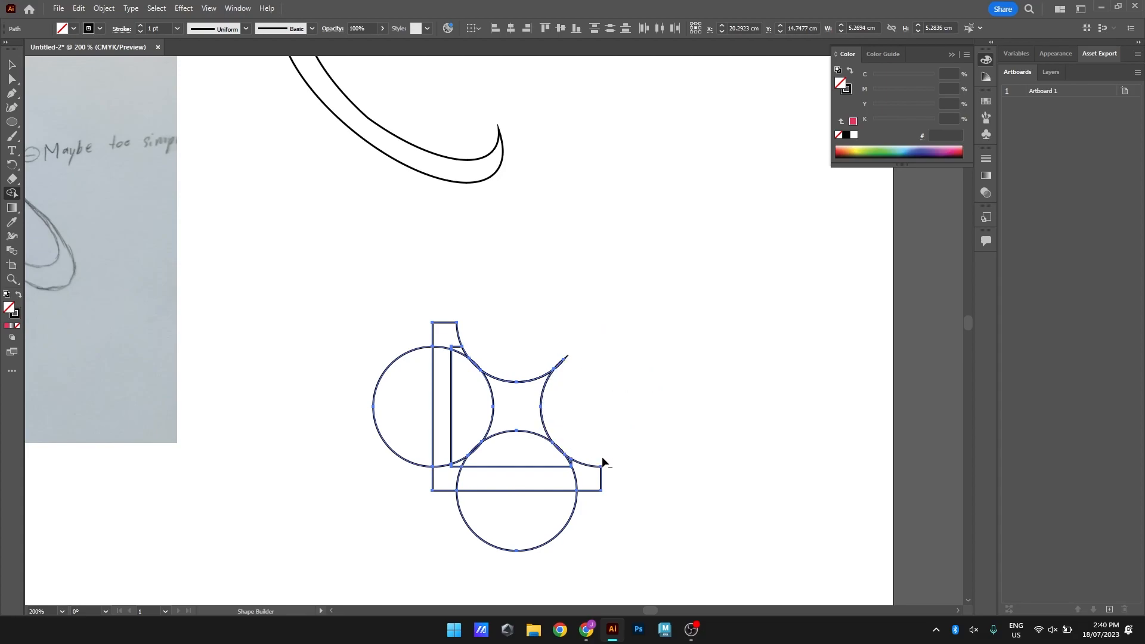
# Remove the bottom and left circle regions and the remaining square parts, leaving the four-pointed star
pyautogui.moveTo(590, 473)
pyautogui.mouseDown()
pyautogui.moveTo(535, 485)
pyautogui.moveTo(532, 498)
pyautogui.moveTo(525, 459)
pyautogui.mouseUp()
pyautogui.moveTo(453, 338)
pyautogui.mouseDown()
pyautogui.moveTo(456, 355)
pyautogui.moveTo(438, 376)
pyautogui.moveTo(444, 458)
pyautogui.moveTo(460, 475)
pyautogui.mouseUp()
pyautogui.keyDown('alt'); pyautogui.click(396, 409); pyautogui.keyUp('alt')
# Remove the small sliver shapes beyond the star's four tips with the Shape Builder and deselect the star
pyautogui.scroll(2, 494, 370)
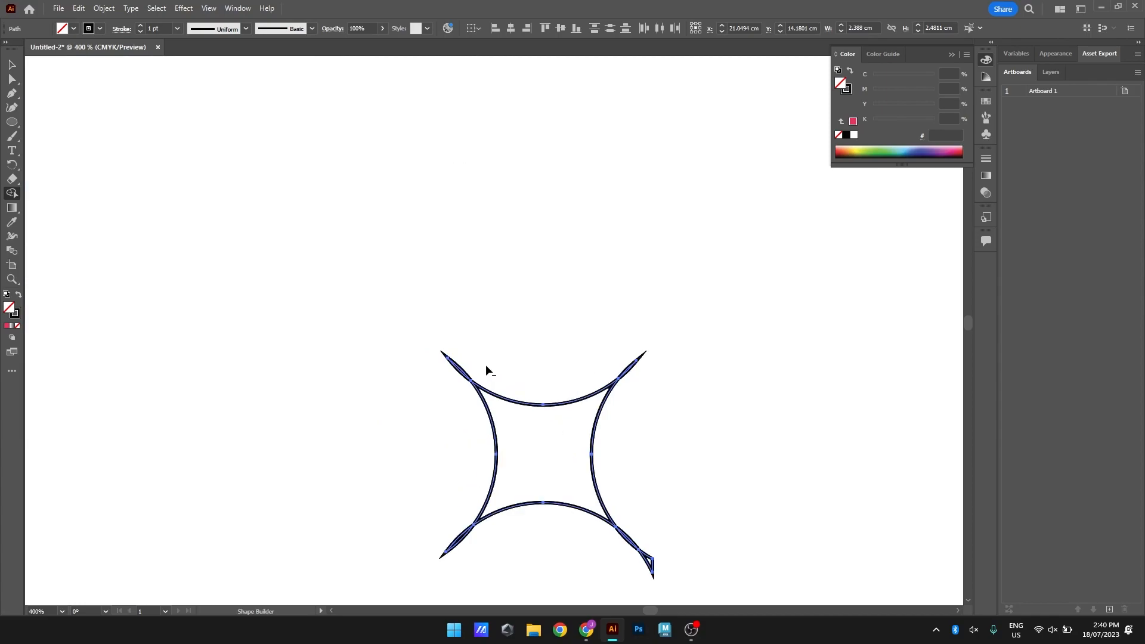
pyautogui.keyDown('alt'); pyautogui.click(462, 366); pyautogui.keyUp('alt')
pyautogui.moveTo(498, 562); pyautogui.dragTo(500, 564)
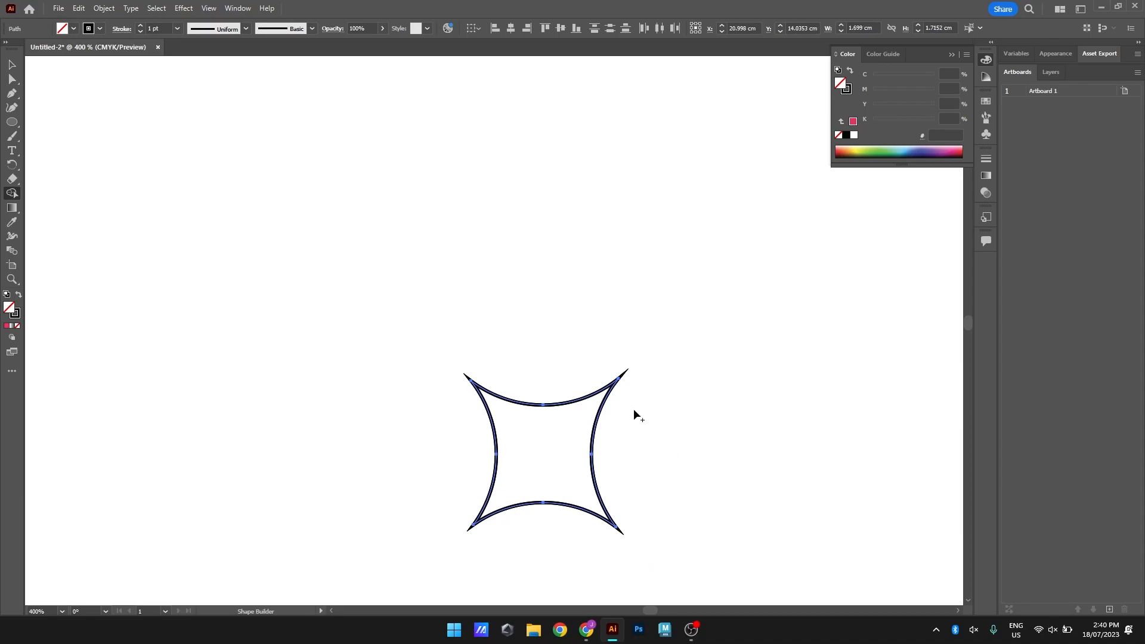
pyautogui.click(12, 64)
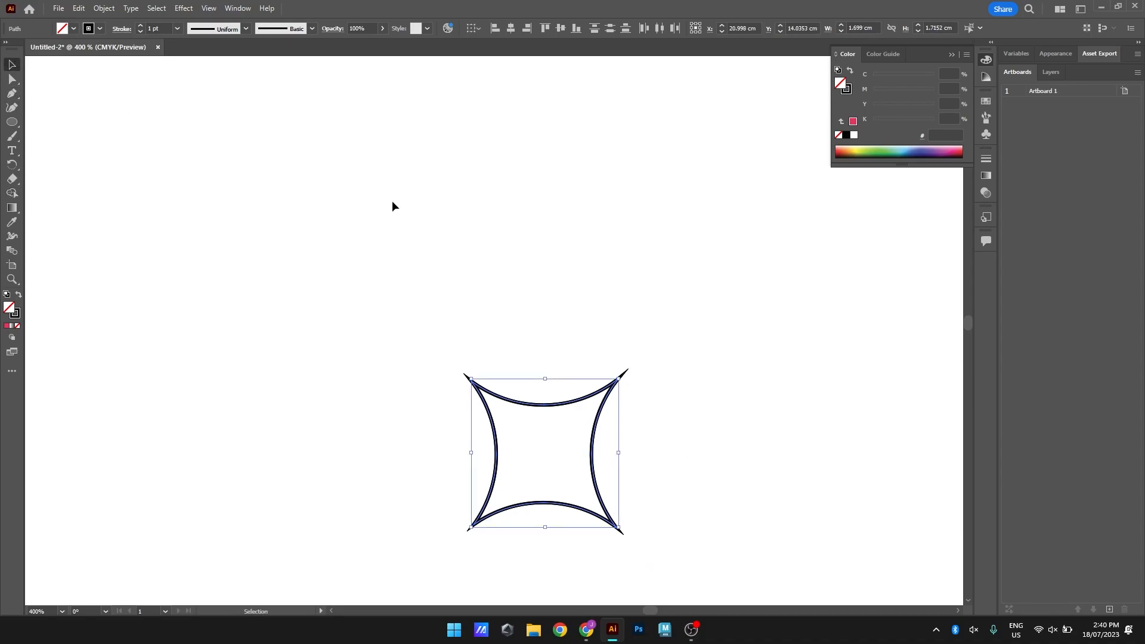
pyautogui.click(774, 371)
pyautogui.scroll(-2, 633, 414)
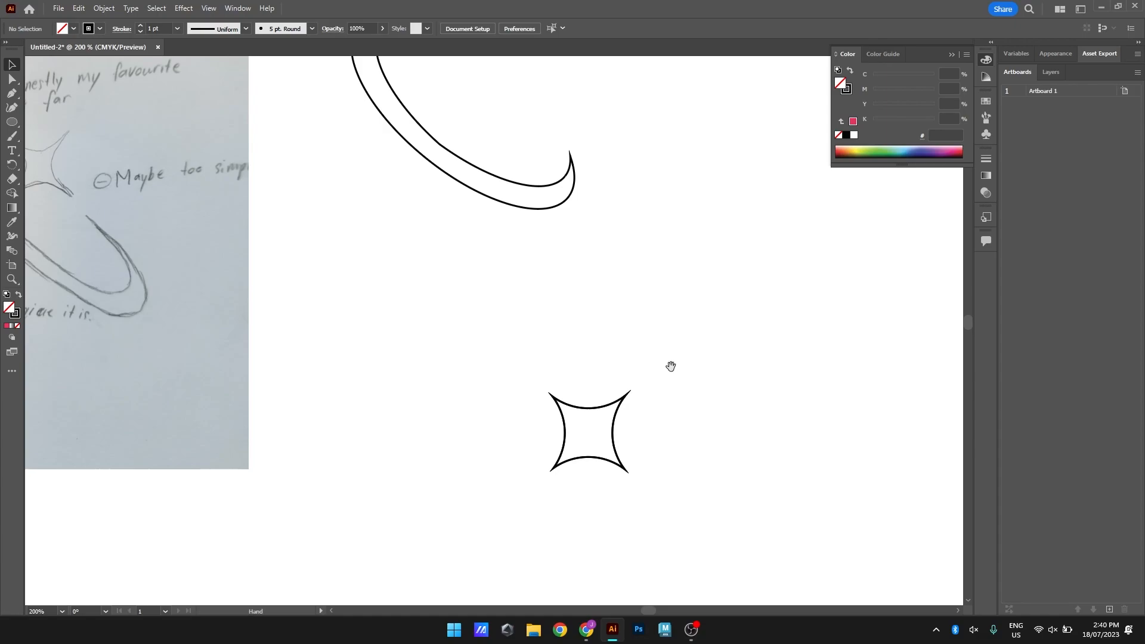
# Place a copy of the star in the crescent's upper opening, rotate it slightly, and delete the original star below
pyautogui.moveTo(670, 368); pyautogui.dragTo(547, 418)
pyautogui.moveTo(492, 493); pyautogui.dragTo(390, 110)
pyautogui.moveTo(434, 250); pyautogui.dragTo(636, 303)
pyautogui.press('v')
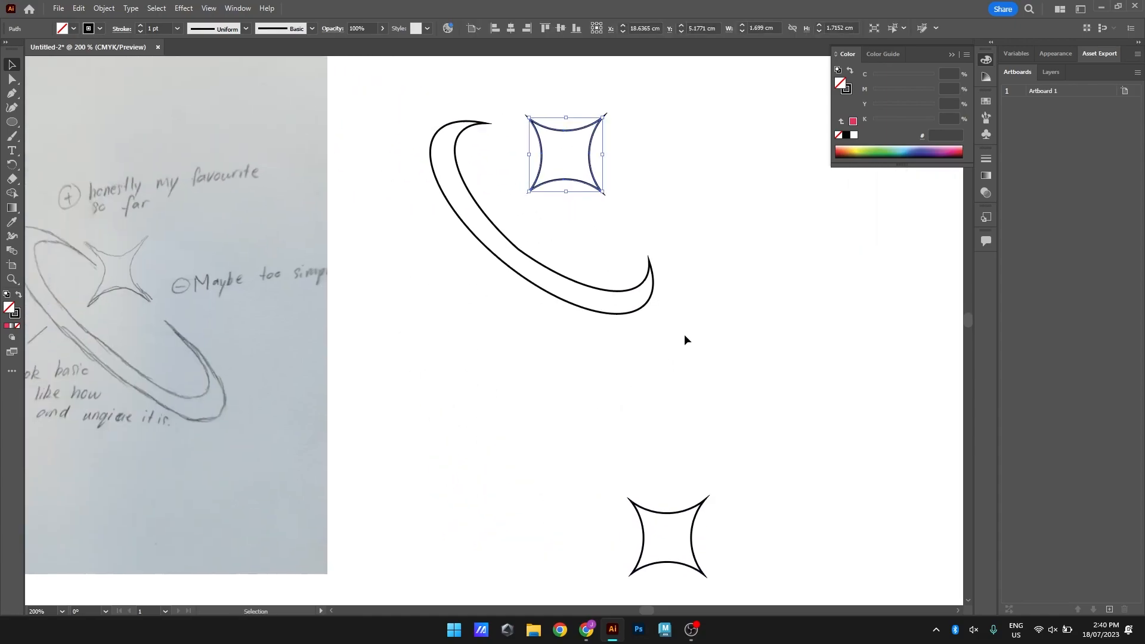
pyautogui.moveTo(605, 194)
pyautogui.mouseDown()
pyautogui.moveTo(632, 167)
pyautogui.moveTo(603, 195)
pyautogui.moveTo(615, 195)
pyautogui.mouseUp()
pyautogui.click(641, 190)
pyautogui.click(642, 546)
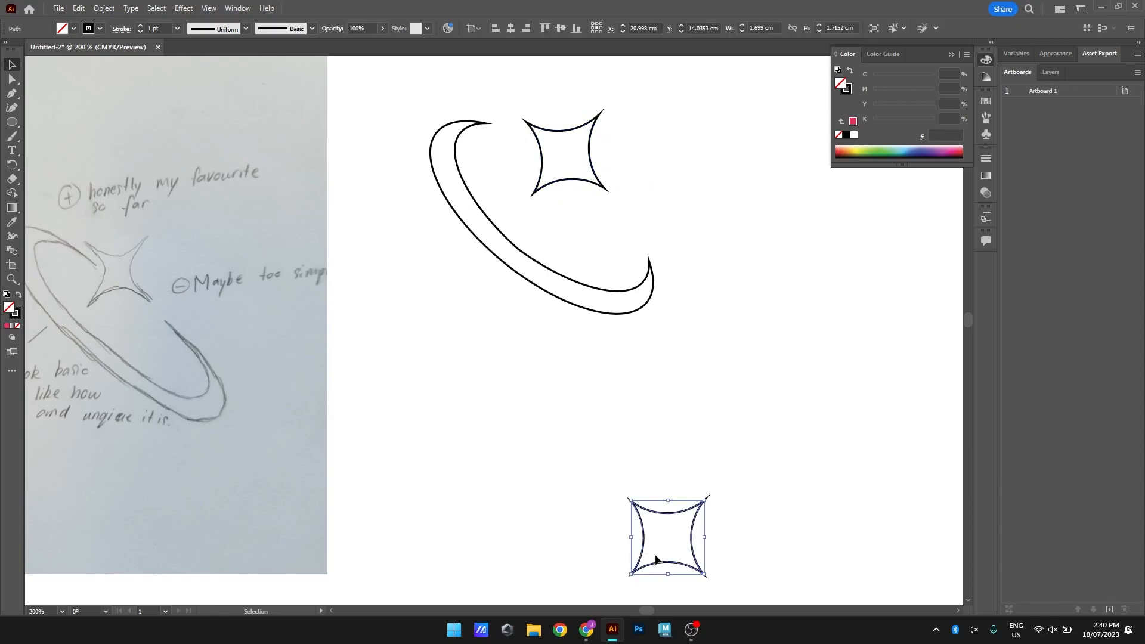
pyautogui.press('Delete')
pyautogui.hscroll(1, 758, 285)
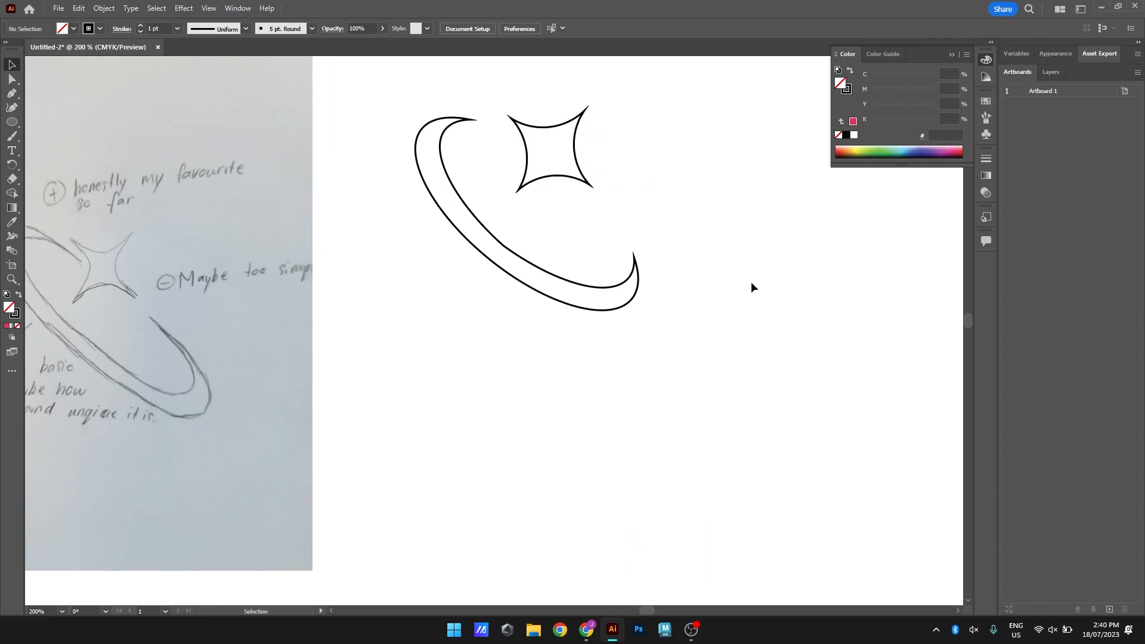
# Duplicate the crescent and star together and place the copy to the right of the original on the artboard
pyautogui.moveTo(400, 79); pyautogui.dragTo(708, 276)
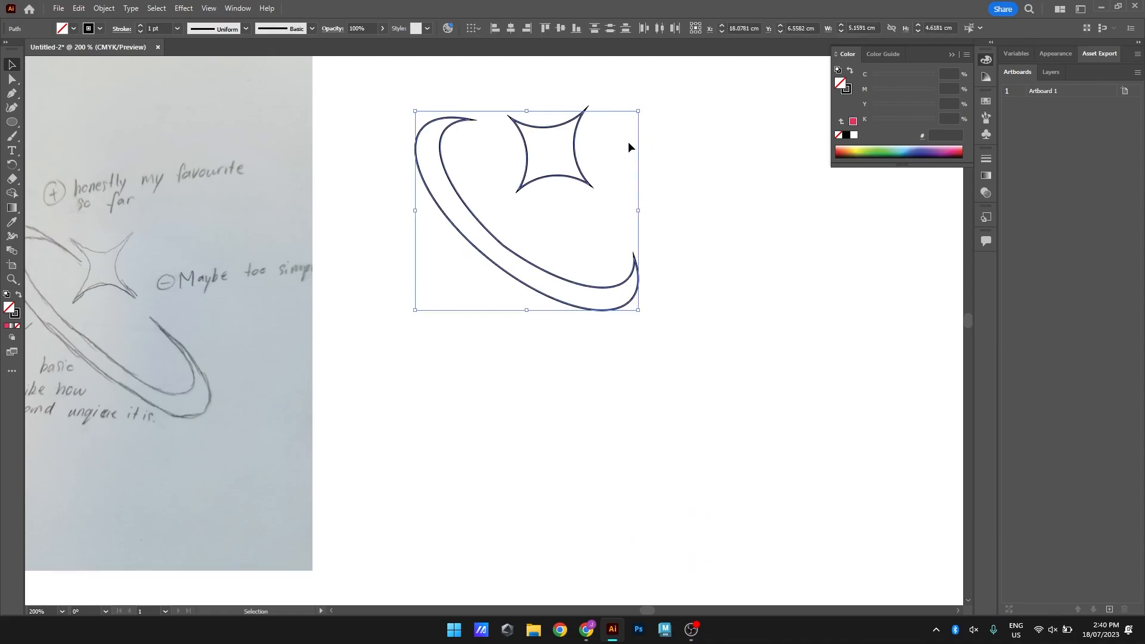
pyautogui.scroll(-3, 702, 250)
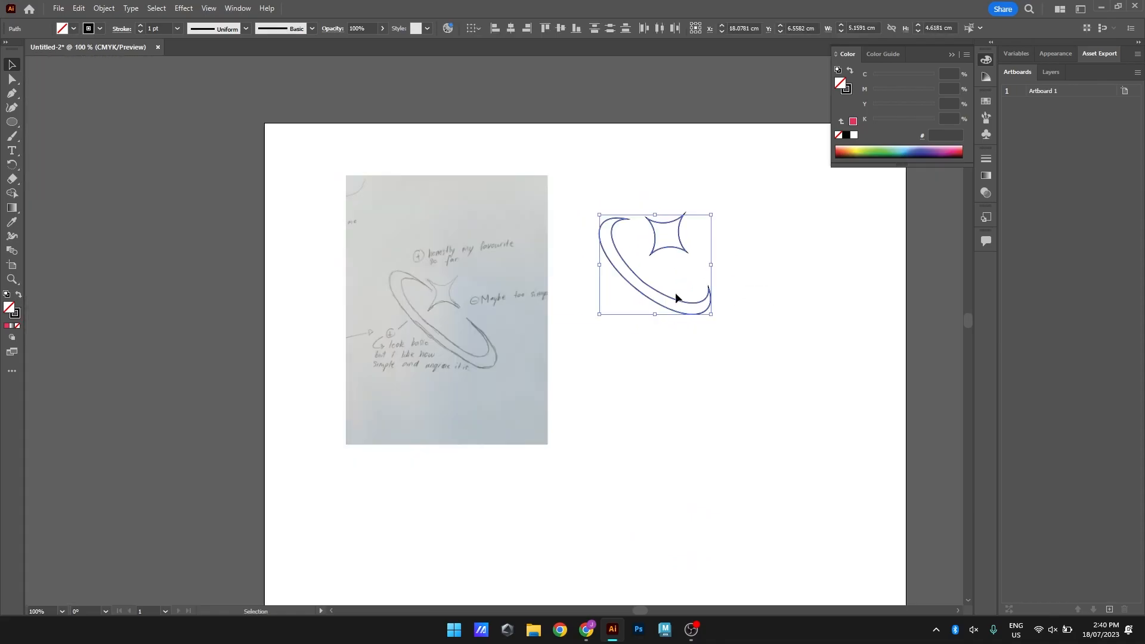
pyautogui.moveTo(489, 315); pyautogui.dragTo(456, 317)
pyautogui.moveTo(506, 449); pyautogui.dragTo(455, 373)
pyautogui.moveTo(567, 186); pyautogui.dragTo(770, 327)
pyautogui.moveTo(686, 320); pyautogui.dragTo(557, 277)
pyautogui.click(558, 242)
pyautogui.hotkey('ctrl', 'v')
pyautogui.moveTo(519, 378)
pyautogui.mouseDown()
pyautogui.moveTo(782, 292)
pyautogui.moveTo(768, 274)
pyautogui.mouseUp()
pyautogui.scroll(1, 832, 198)
pyautogui.moveTo(858, 236); pyautogui.dragTo(742, 243)
pyautogui.click(513, 244)
# Draw an ellipse about 9.17 × 4.84 cm and place it over the logo copy, tilted along the crescent
pyautogui.click(11, 122)
pyautogui.moveTo(441, 356)
pyautogui.mouseDown()
pyautogui.moveTo(718, 522)
pyautogui.moveTo(738, 512)
pyautogui.mouseUp()
pyautogui.moveTo(741, 348); pyautogui.dragTo(761, 455)
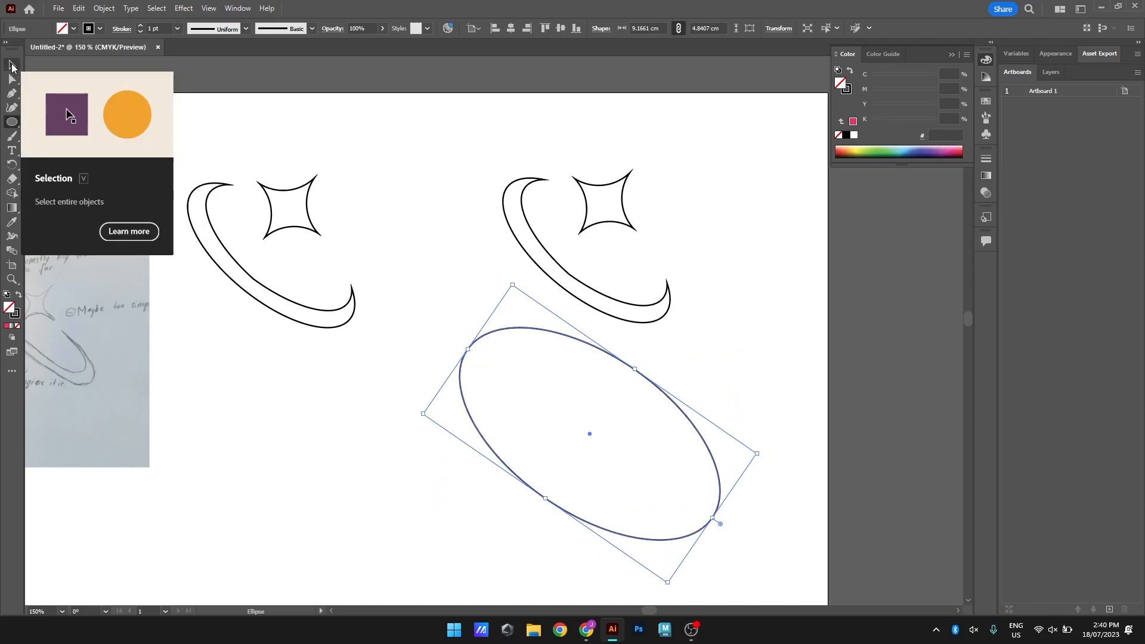
pyautogui.click(12, 64)
pyautogui.moveTo(665, 399); pyautogui.dragTo(658, 194)
pyautogui.moveTo(755, 247); pyautogui.dragTo(706, 245)
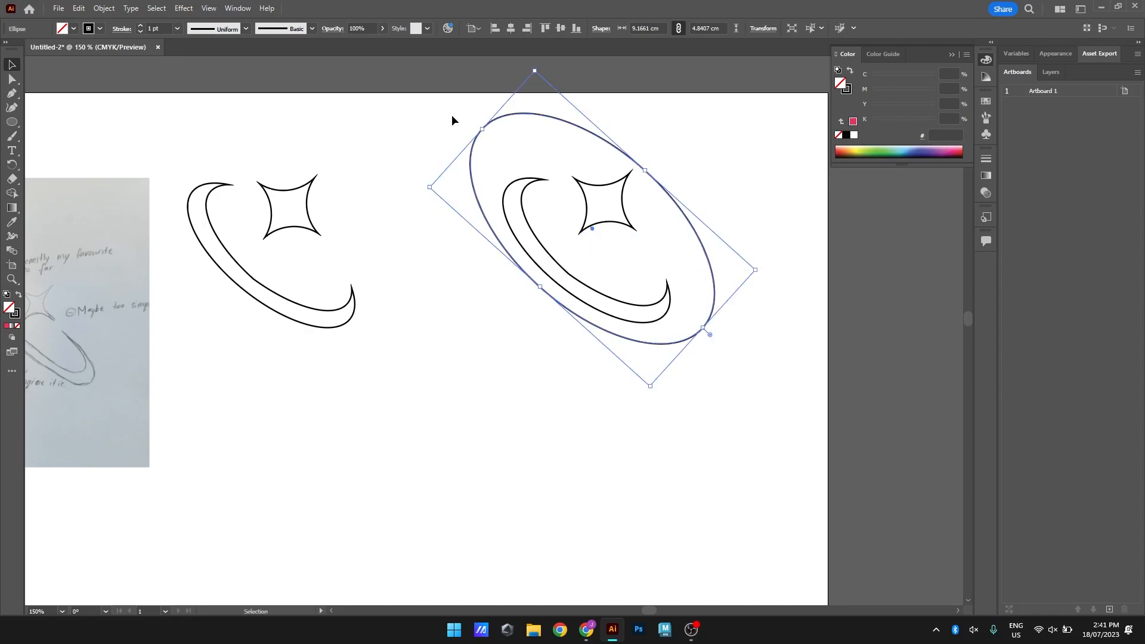
# Swap the ellipse's fill and stroke to make it solid black, and send it to the back
pyautogui.click(20, 296)
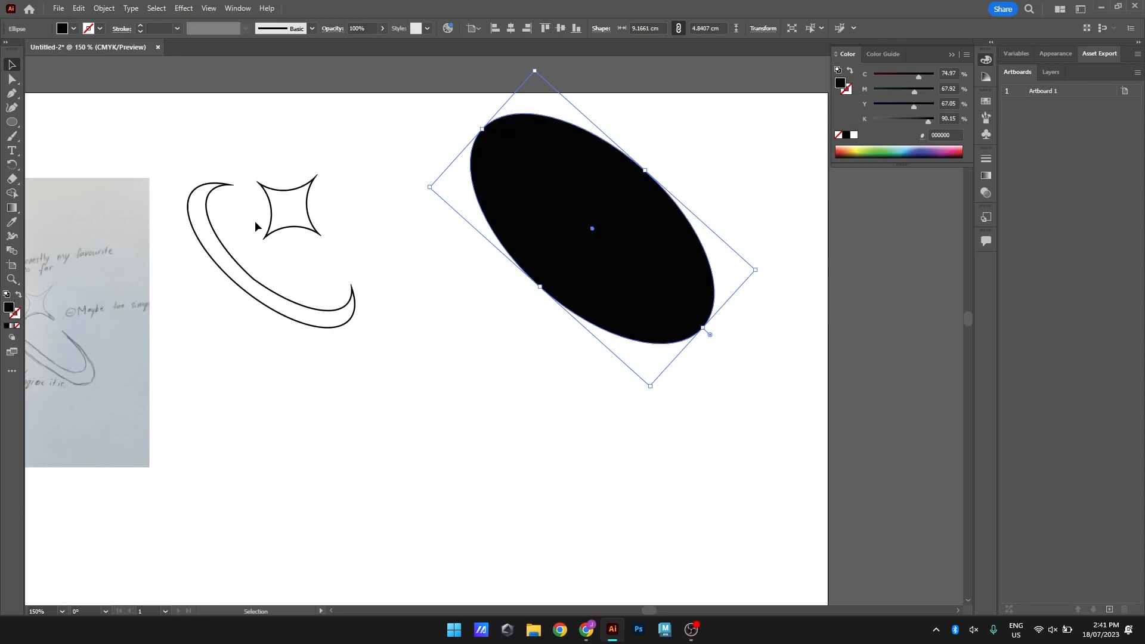
pyautogui.rightClick(645, 234)
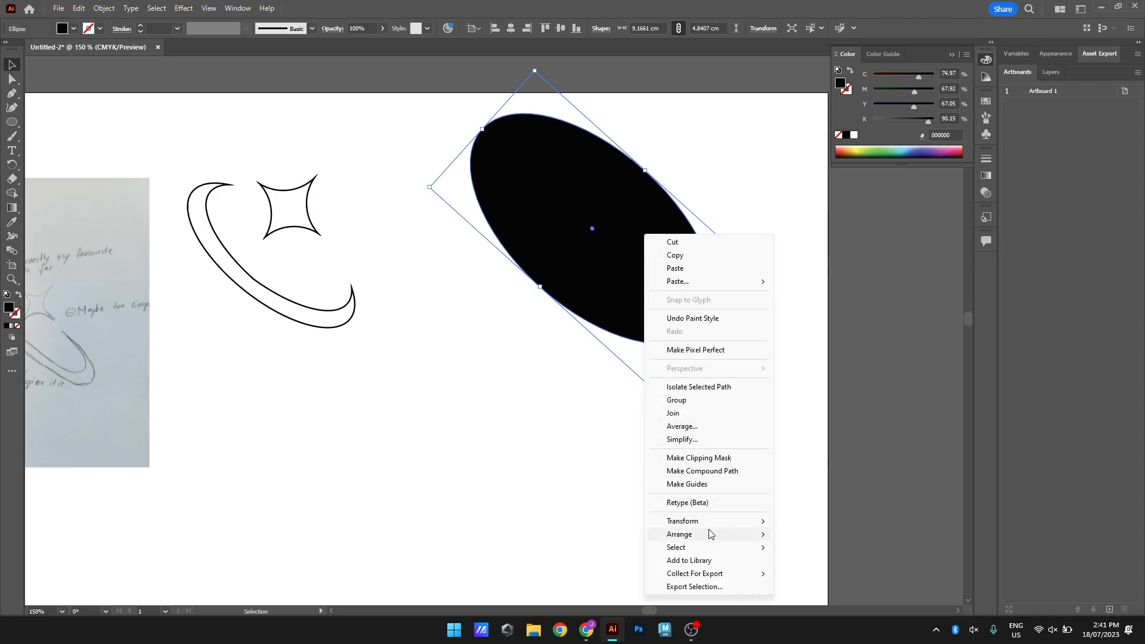
pyautogui.moveTo(712, 534)
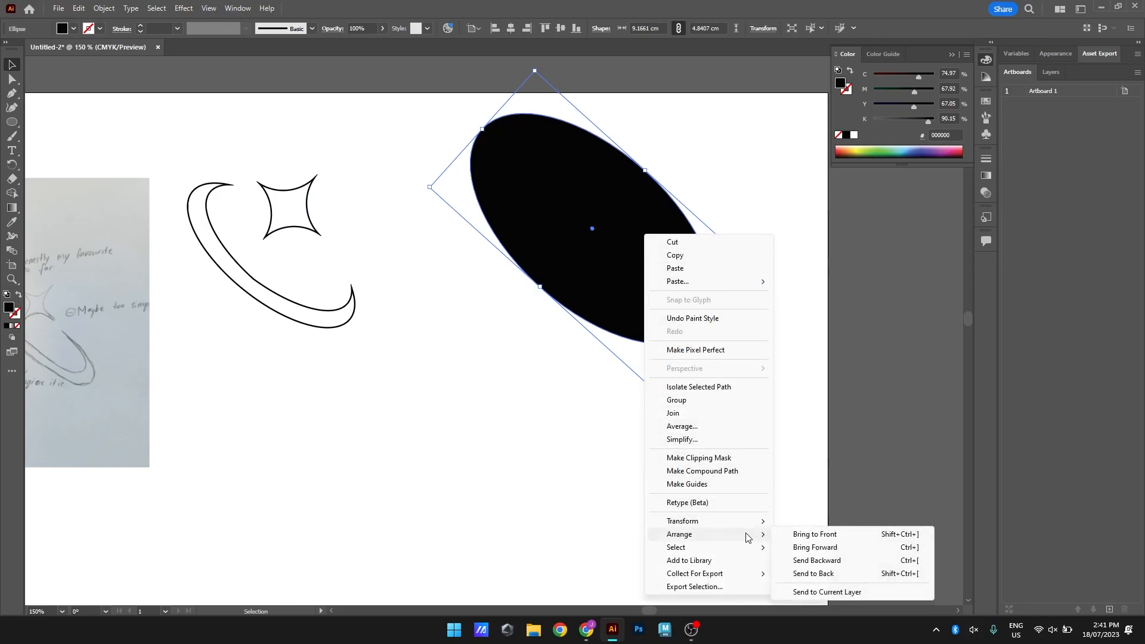
pyautogui.click(821, 574)
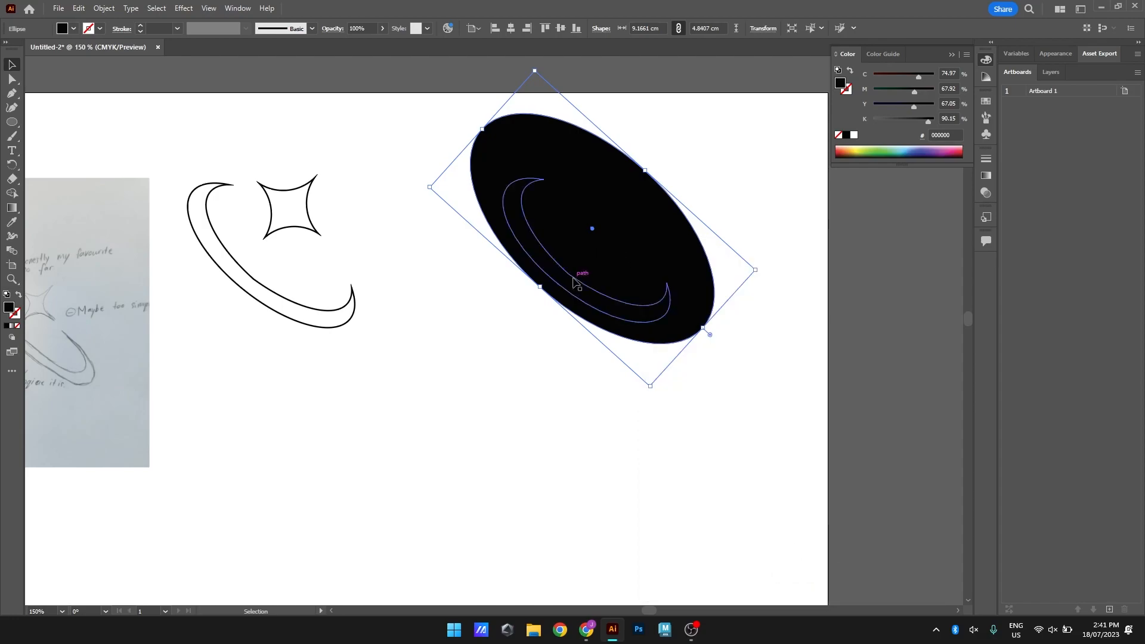
# Remove the stroke from the crescent and star over the ellipse and fill both with white (FFFFFF)
pyautogui.click(567, 286)
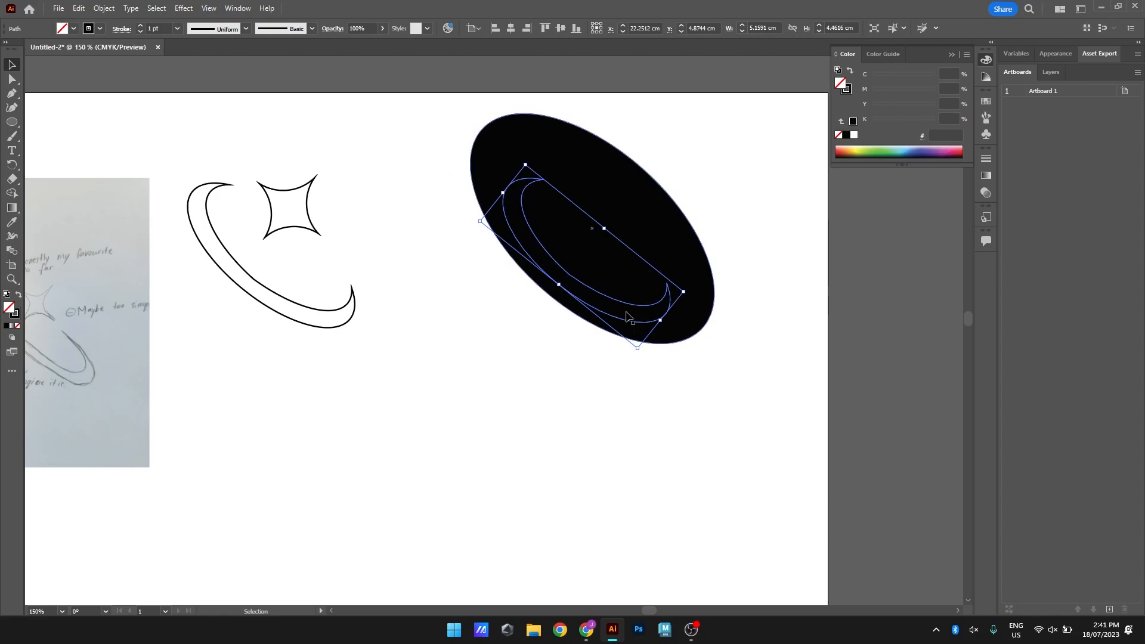
pyautogui.keyDown('shift'); pyautogui.click(584, 186); pyautogui.keyUp('shift')
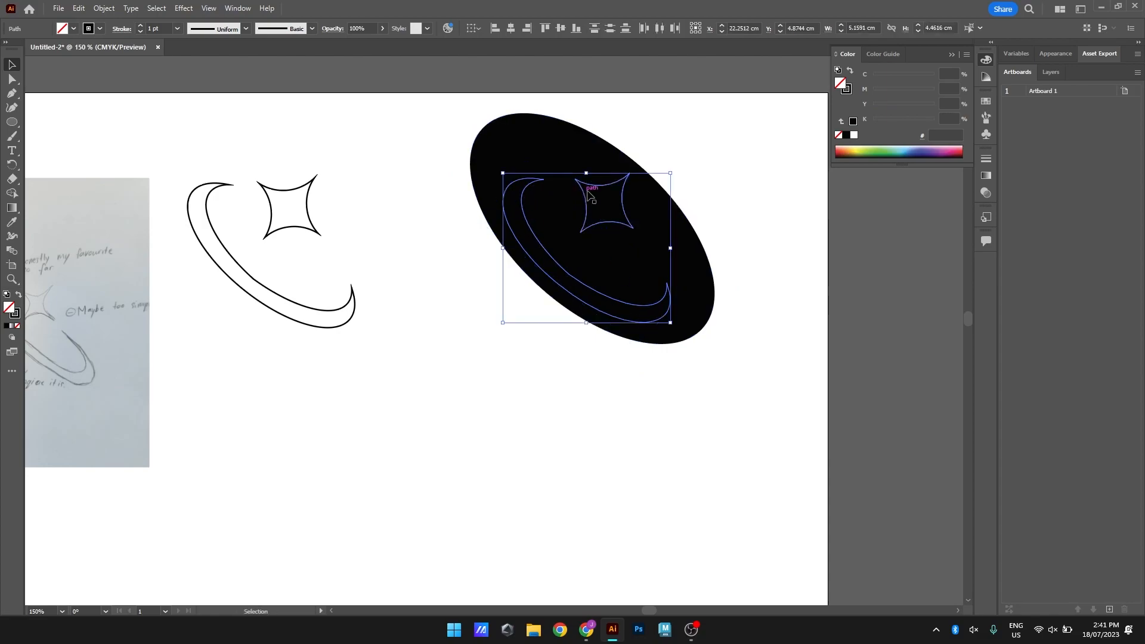
pyautogui.click(16, 316)
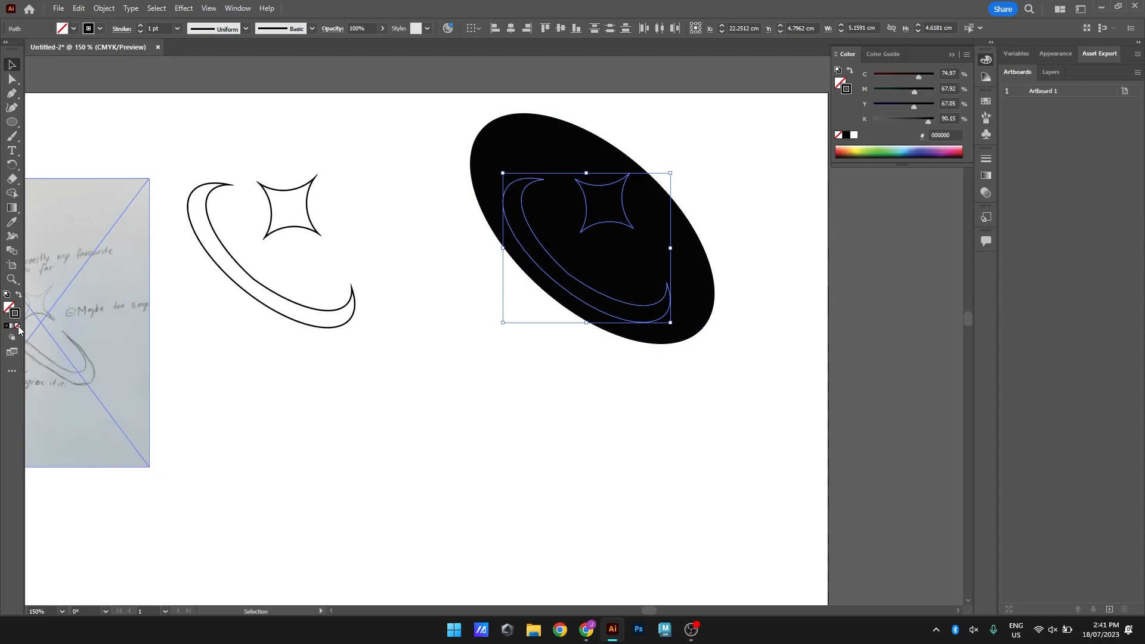
pyautogui.click(17, 327)
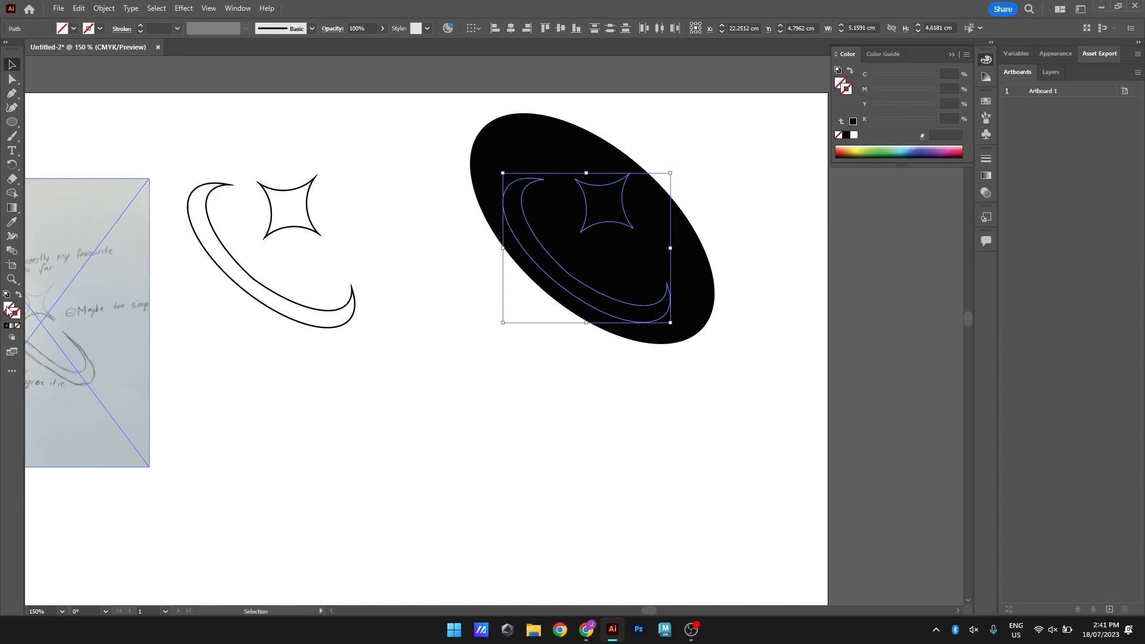
pyautogui.doubleClick(12, 312)
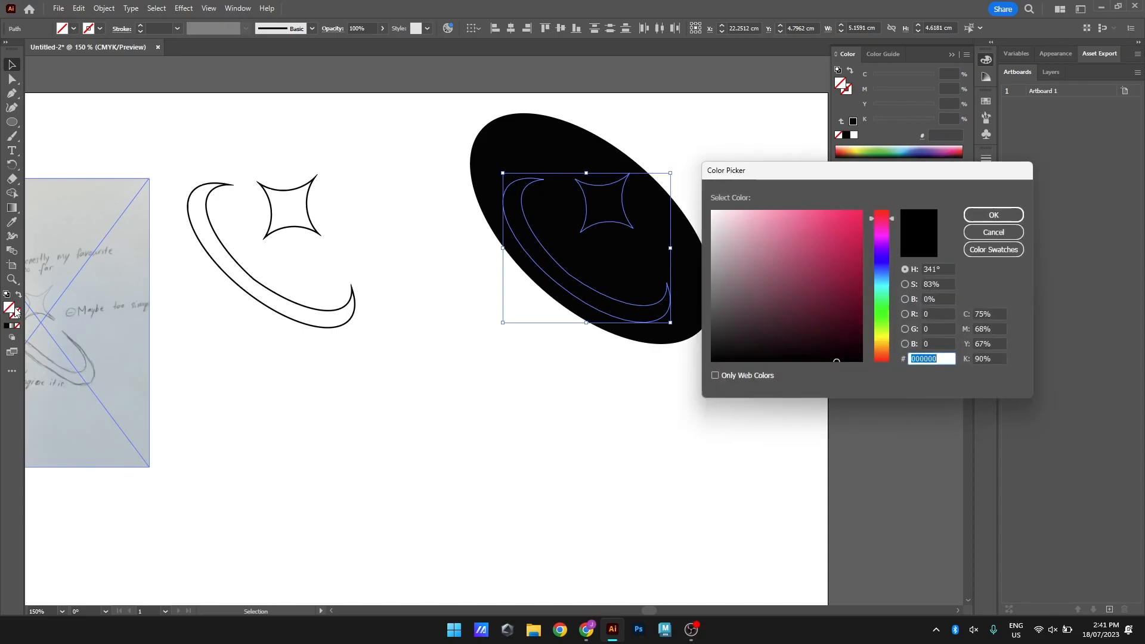
pyautogui.moveTo(712, 260); pyautogui.dragTo(701, 199)
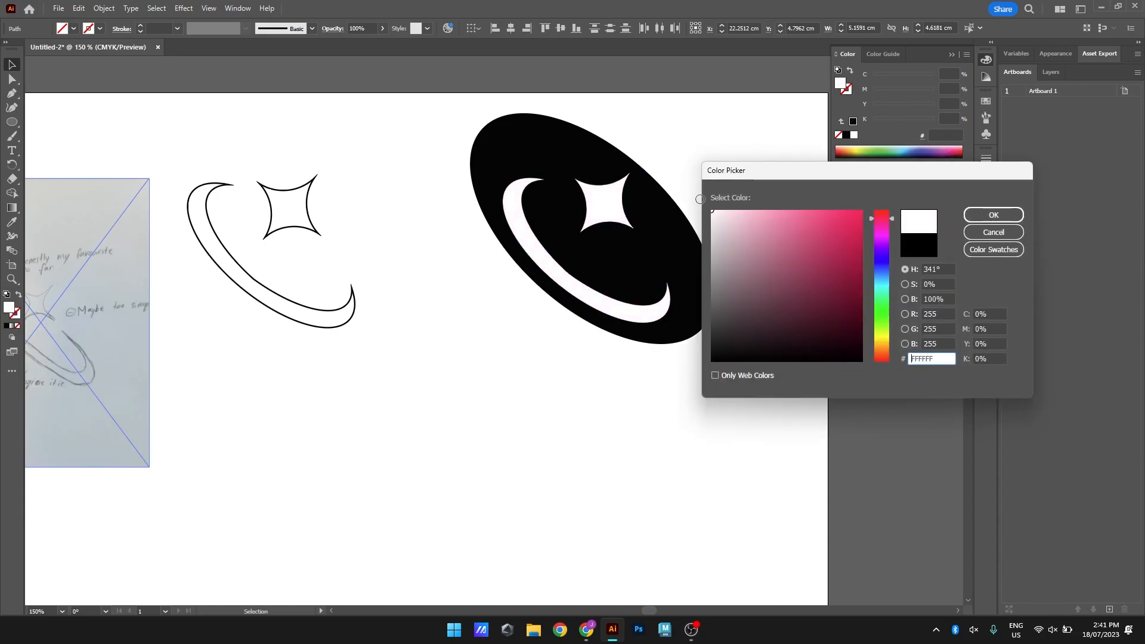
pyautogui.click(993, 215)
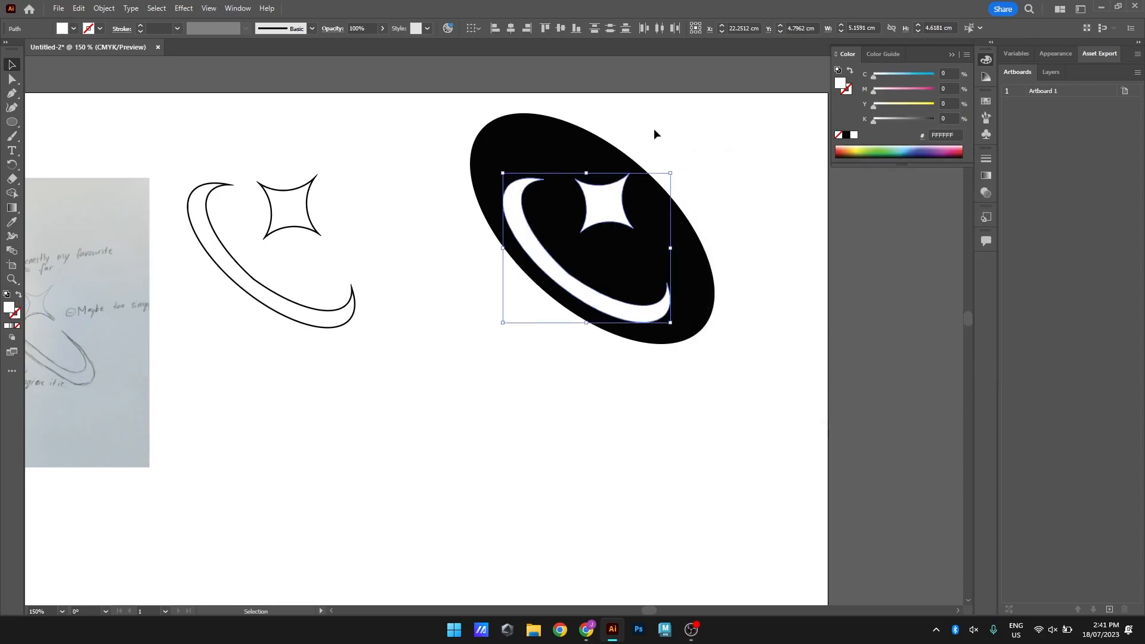
# Reposition the black ellipse and shorten it so it fits closely around the white crescent and star
pyautogui.click(654, 127)
pyautogui.moveTo(565, 150); pyautogui.dragTo(588, 176)
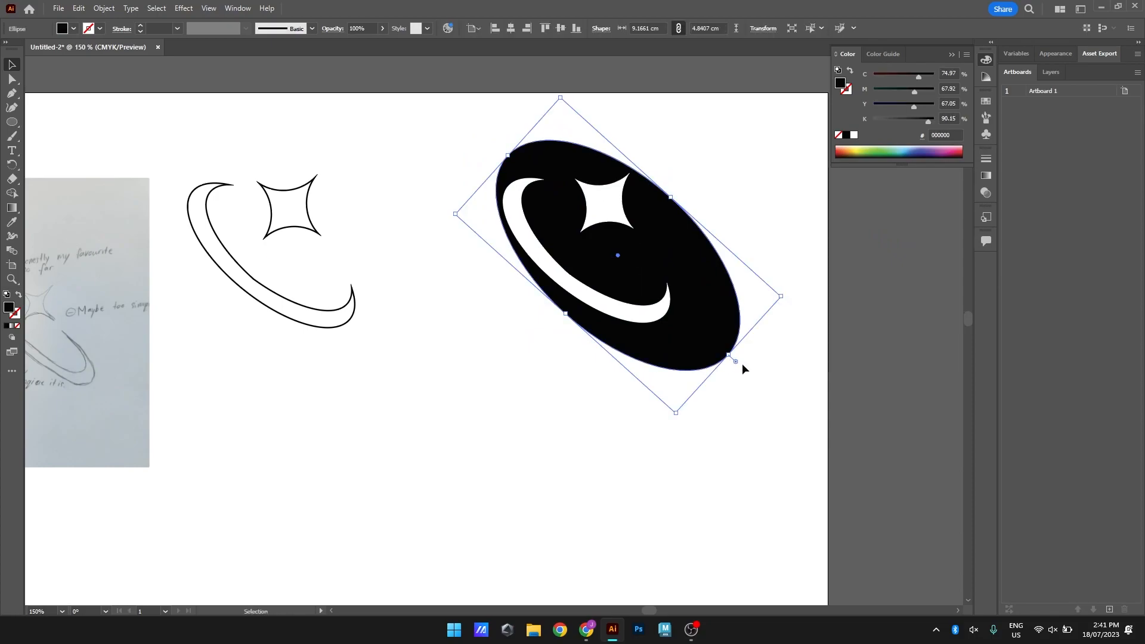
pyautogui.moveTo(727, 353); pyautogui.dragTo(689, 318)
pyautogui.click(638, 164)
# Copy the black outlined logo and place the duplicate below it on the artboard
pyautogui.scroll(-1, 701, 192)
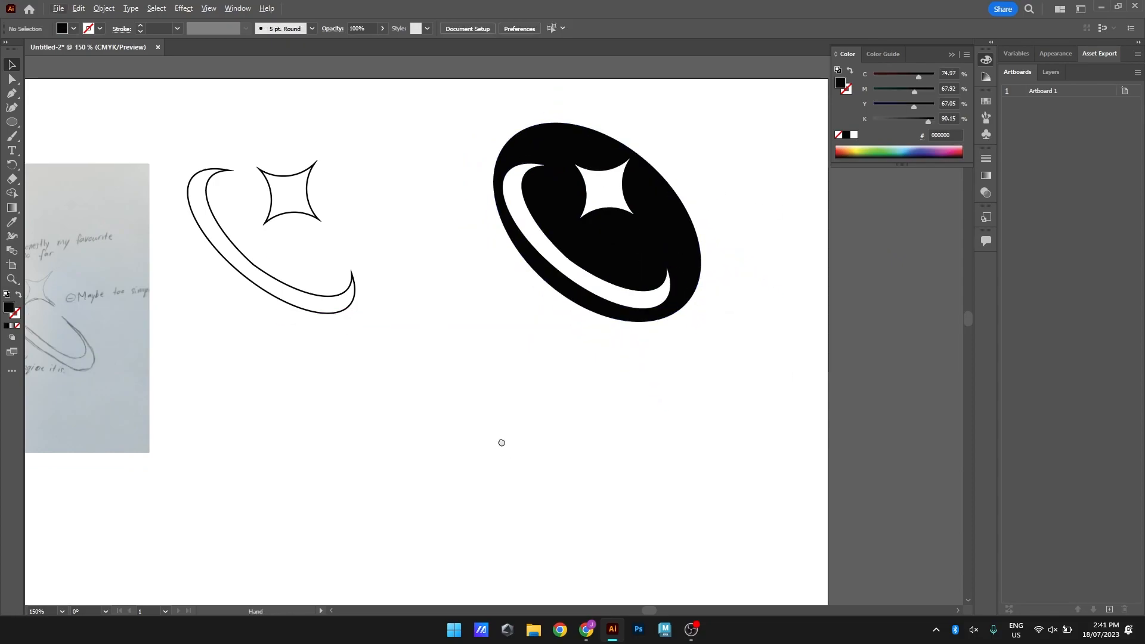
pyautogui.moveTo(501, 442); pyautogui.dragTo(528, 425)
pyautogui.scroll(-2, 584, 389)
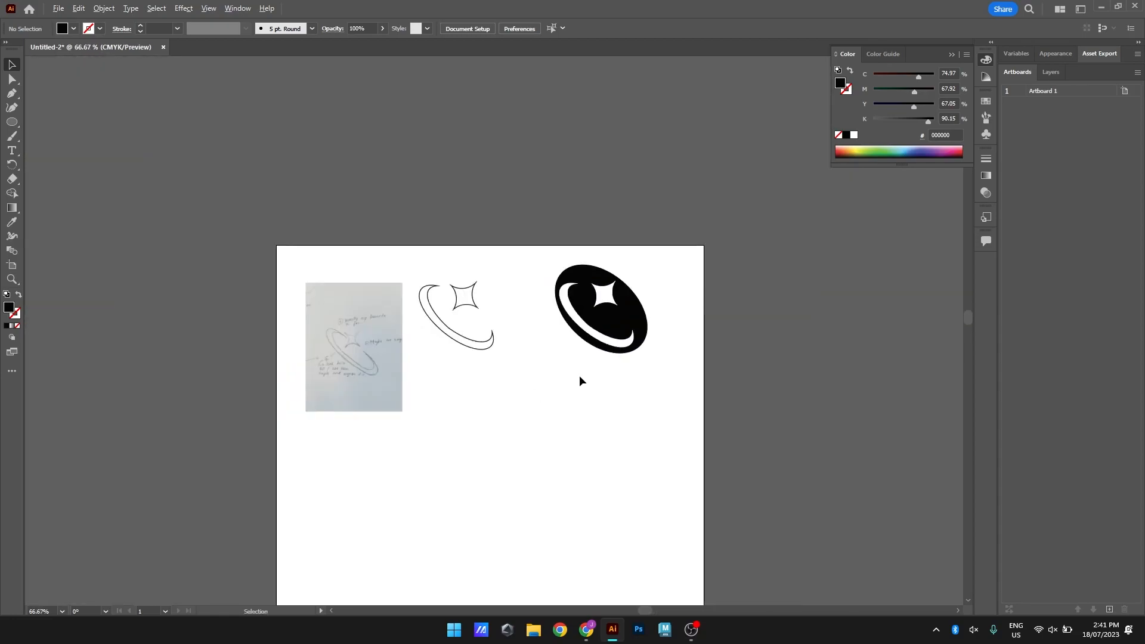
pyautogui.moveTo(562, 463); pyautogui.dragTo(539, 347)
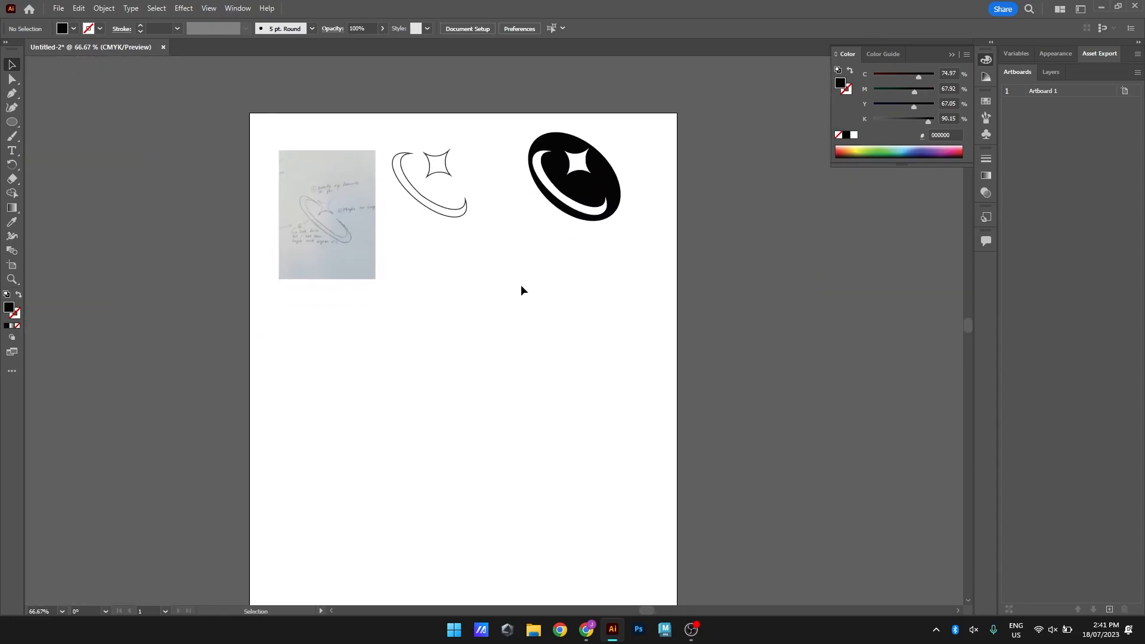
pyautogui.moveTo(381, 127); pyautogui.dragTo(482, 224)
pyautogui.click(484, 230)
pyautogui.hotkey('ctrl', 'v')
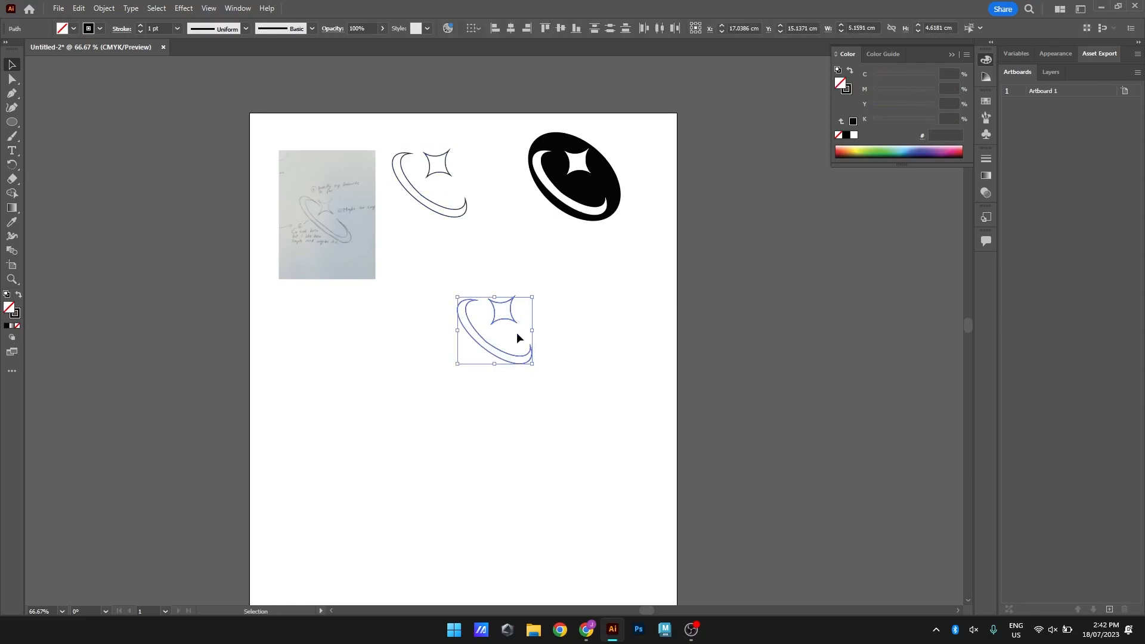
pyautogui.moveTo(511, 323); pyautogui.dragTo(462, 298)
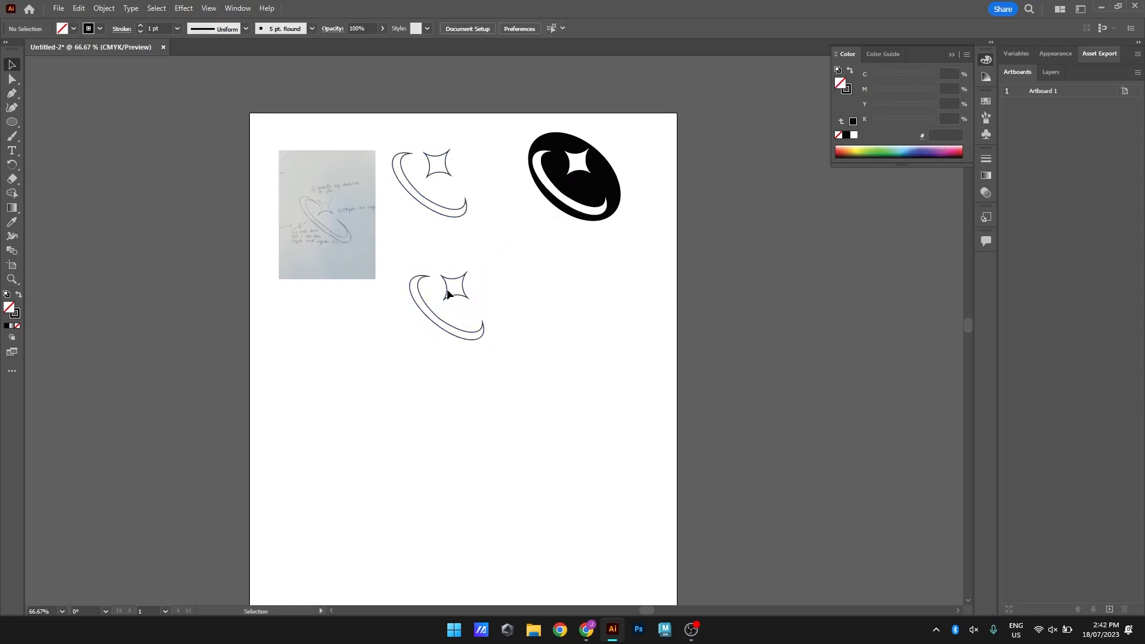
# Set the stroke colour of the lower outlined logo to pink D85581
pyautogui.doubleClick(12, 316)
pyautogui.click(831, 235)
pyautogui.click(804, 233)
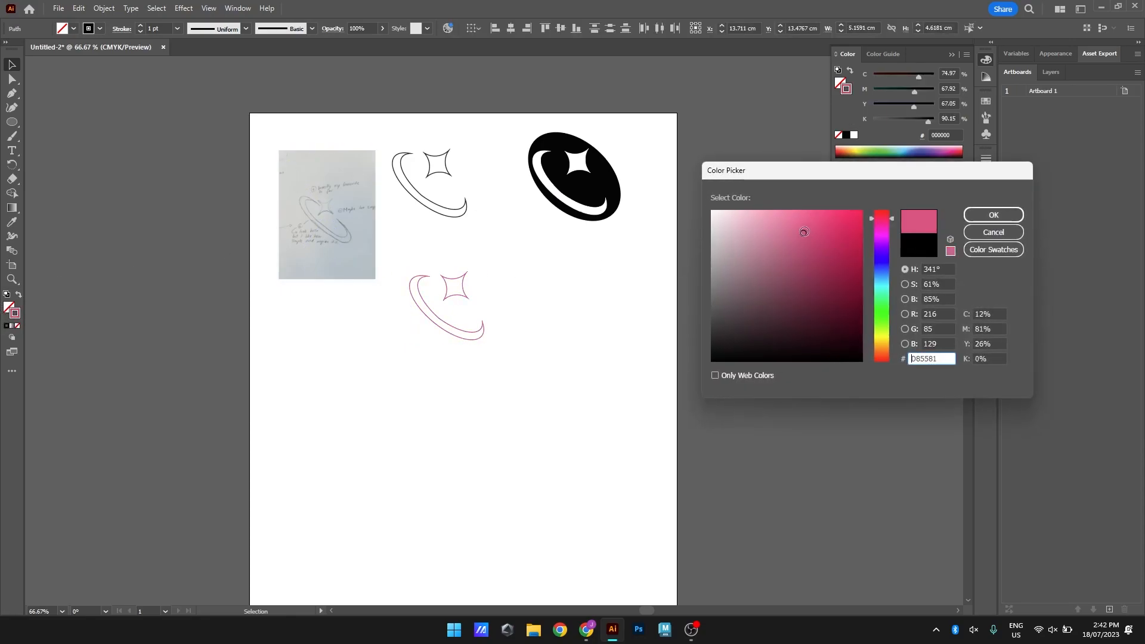
pyautogui.click(991, 215)
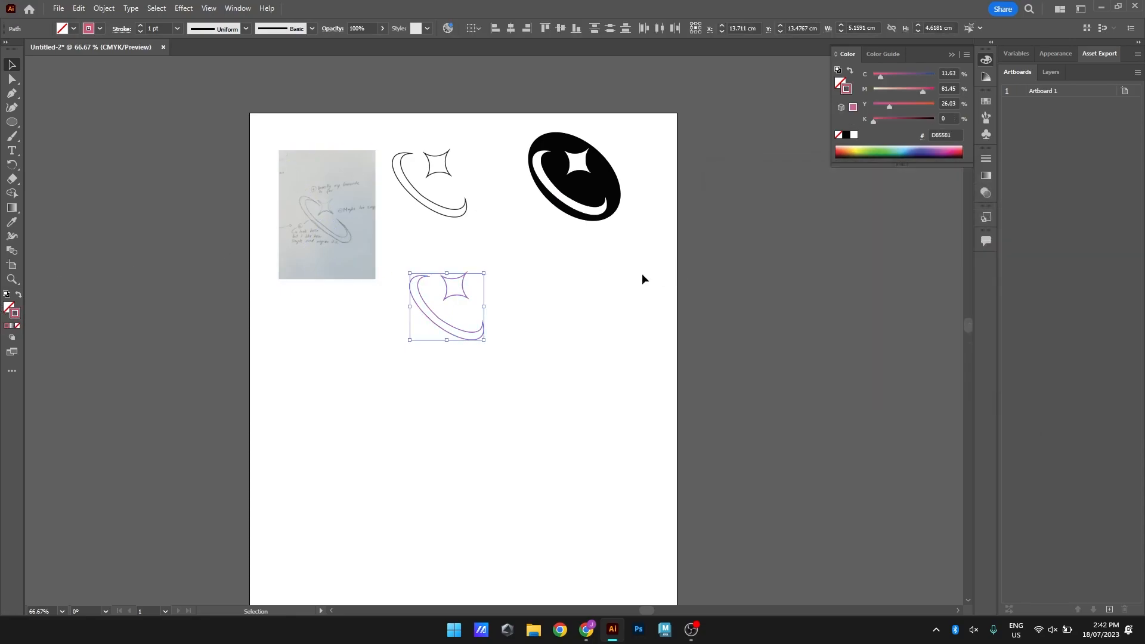
# Set the pink outlined logo's stroke weight to 4 pt
pyautogui.click(176, 29)
pyautogui.click(195, 158)
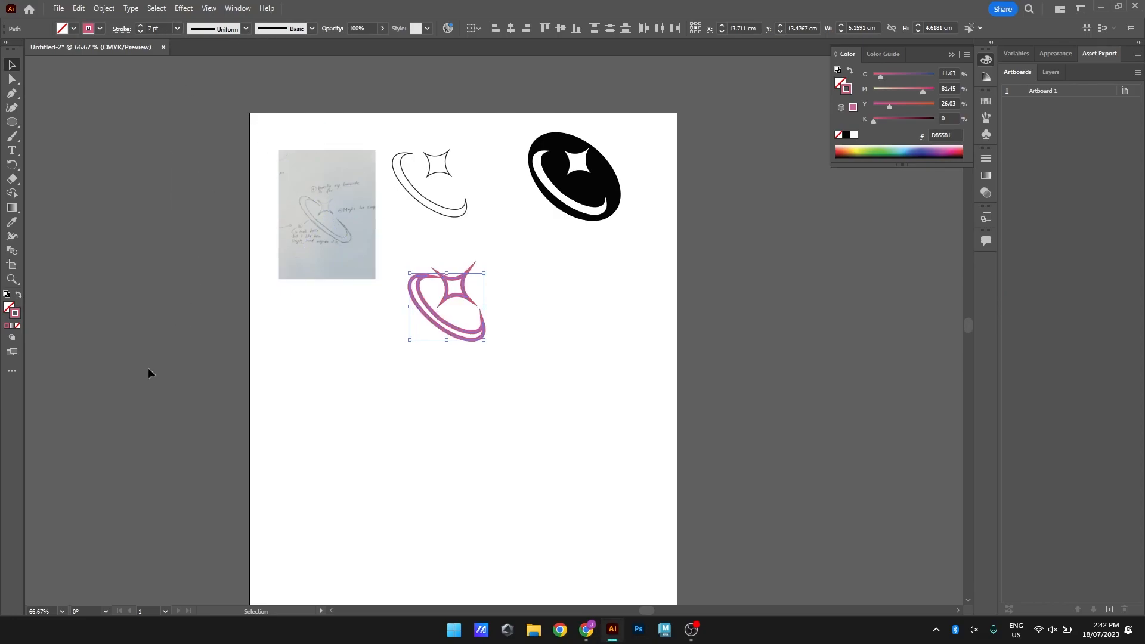
pyautogui.click(176, 29)
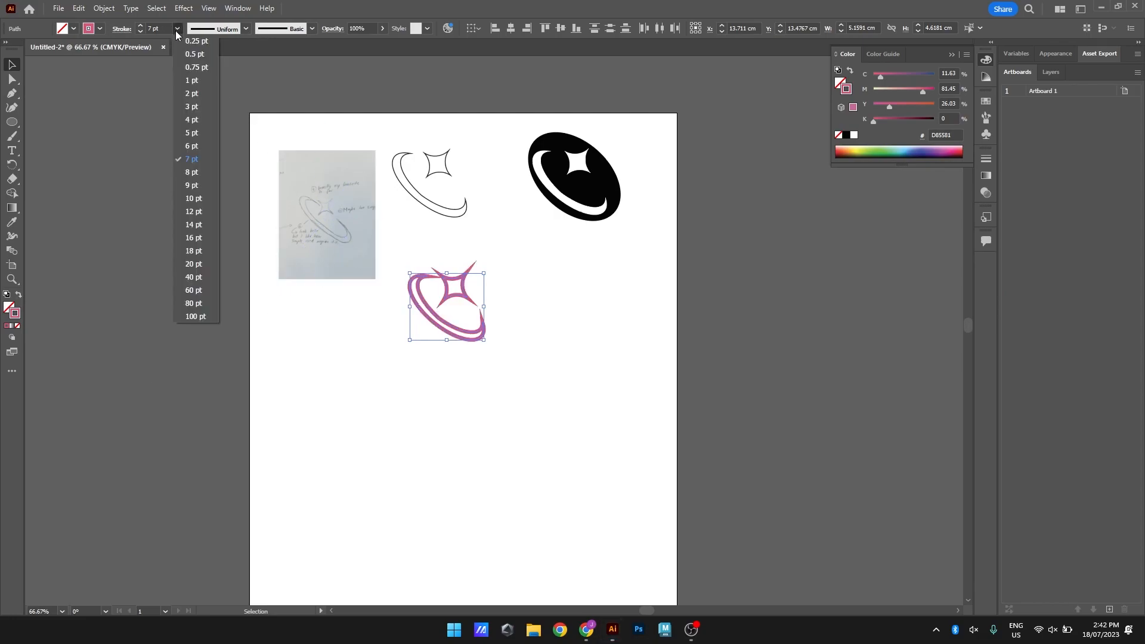
pyautogui.click(193, 123)
pyautogui.click(206, 202)
# Duplicate the pink outlined logo and place the copy to its right, below the black ellipse version
pyautogui.moveTo(510, 359); pyautogui.dragTo(421, 264)
pyautogui.hotkey('ctrl', 'c')
pyautogui.hotkey('ctrl', 'v')
pyautogui.moveTo(506, 369); pyautogui.dragTo(589, 341)
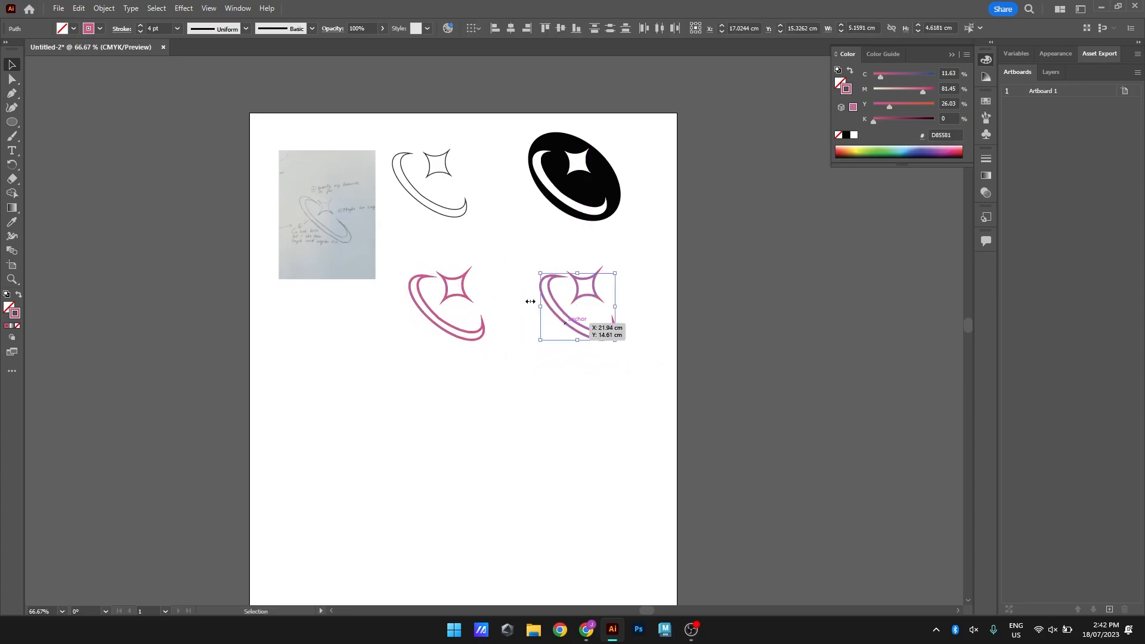
# Remove the stroke from the new logo copy and fill it with light pink E8A3BA
pyautogui.click(18, 326)
pyautogui.doubleClick(8, 308)
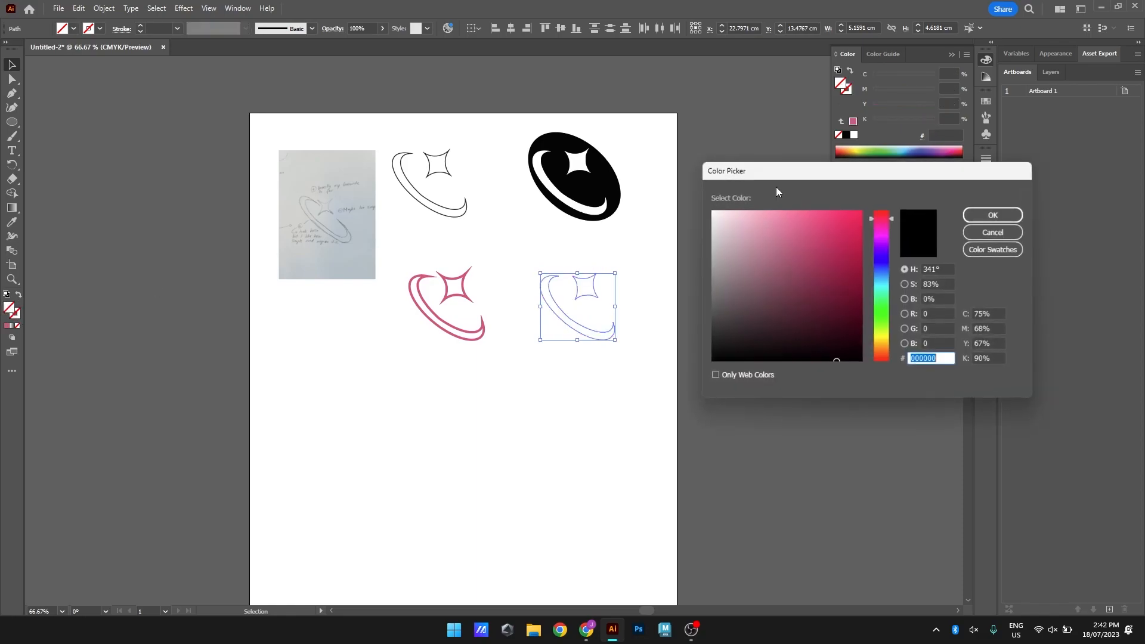
pyautogui.click(757, 224)
pyautogui.click(994, 215)
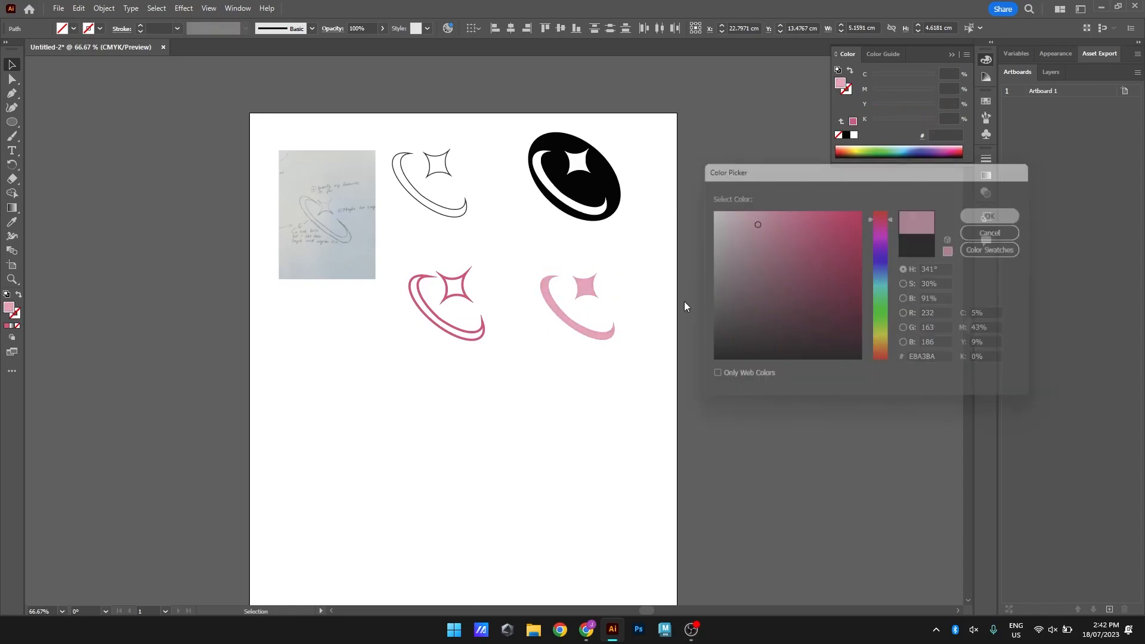
pyautogui.click(677, 300)
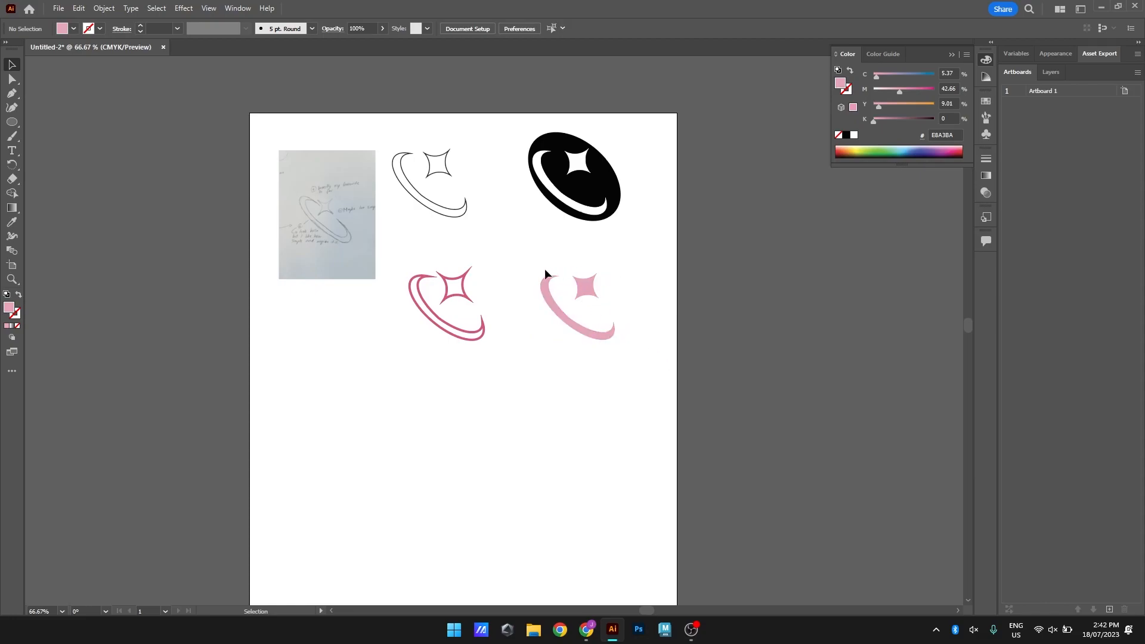
# Copy the light pink filled logo and place the duplicate below the other versions, near the artboard's left edge
pyautogui.click(605, 338)
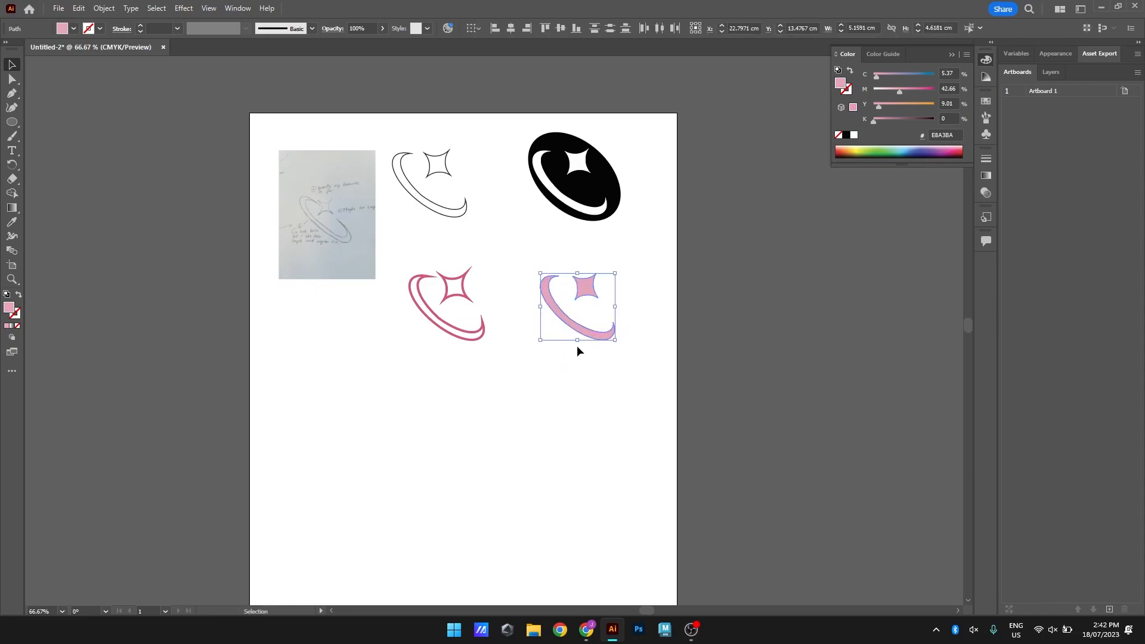
pyautogui.hotkey('ctrl', 'c')
pyautogui.click(613, 345)
pyautogui.moveTo(614, 342); pyautogui.dragTo(560, 265)
pyautogui.hotkey('ctrl', 'v')
pyautogui.moveTo(518, 357); pyautogui.dragTo(364, 511)
pyautogui.scroll(1, 370, 493)
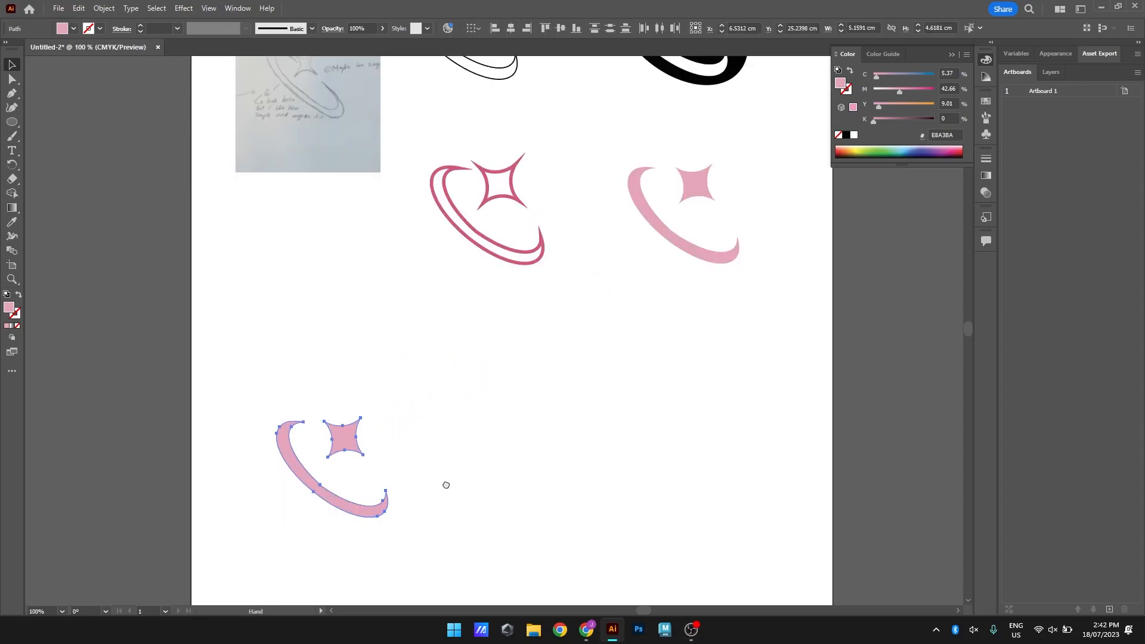
pyautogui.moveTo(445, 482); pyautogui.dragTo(490, 420)
pyautogui.click(476, 393)
pyautogui.moveTo(393, 378)
pyautogui.mouseDown()
pyautogui.moveTo(371, 373)
pyautogui.moveTo(395, 374)
pyautogui.moveTo(388, 363)
pyautogui.mouseUp()
pyautogui.click(532, 414)
pyautogui.moveTo(271, 262); pyautogui.dragTo(284, 353)
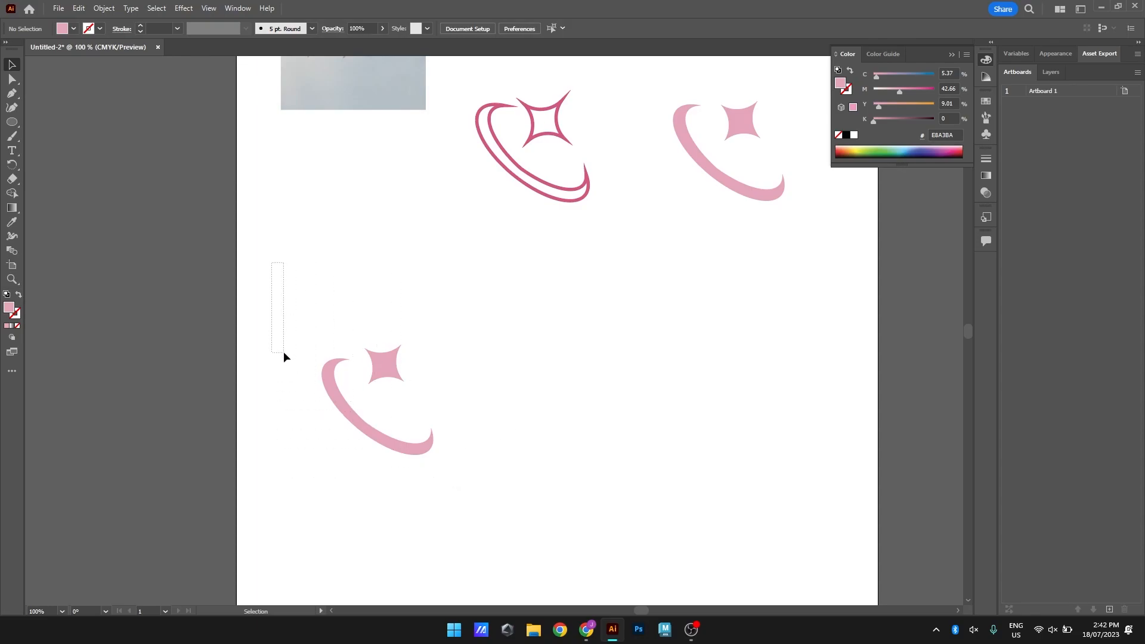
# Add a text box beside the lower-left logo reading "Dazzle" and set its font size to 60 pt
pyautogui.click(13, 153)
pyautogui.moveTo(466, 346); pyautogui.dragTo(764, 436)
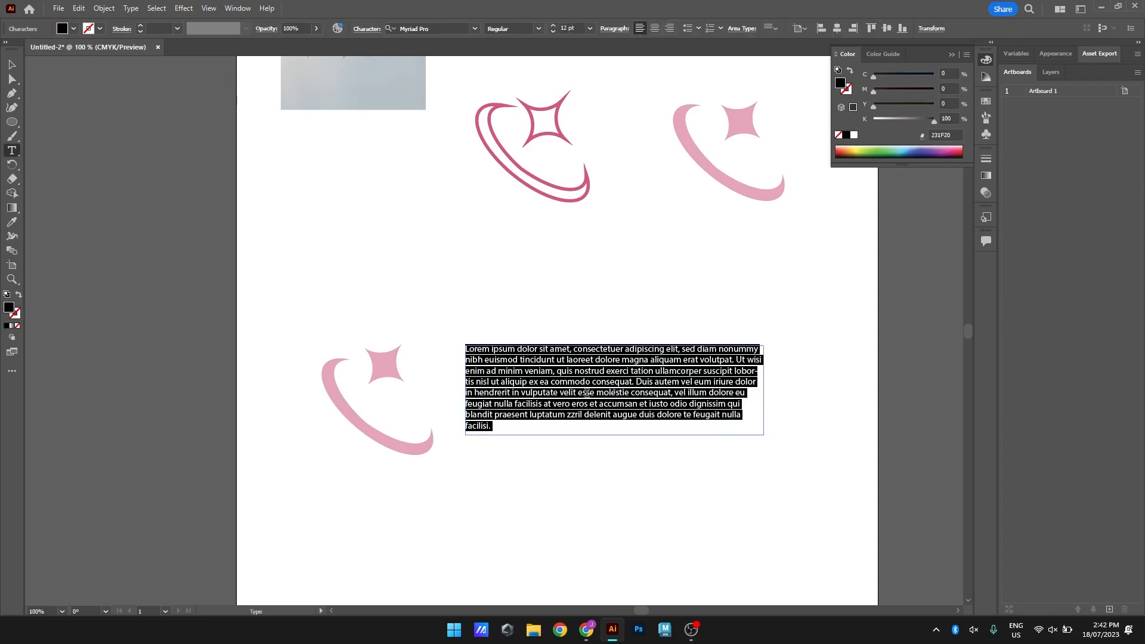
pyautogui.write('Dazzle')
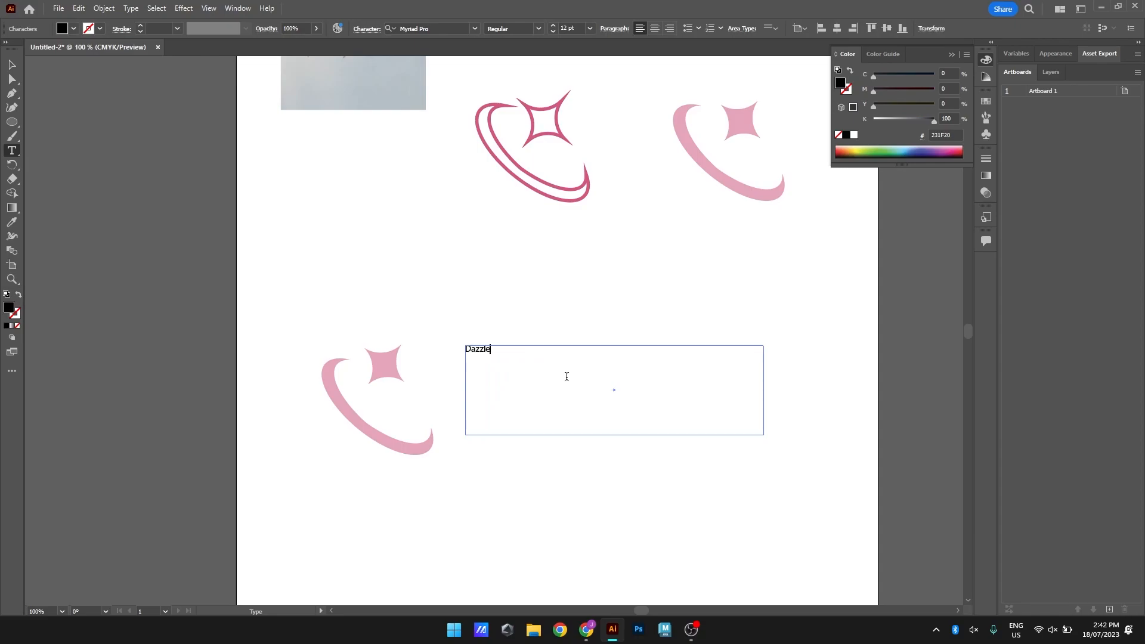
pyautogui.moveTo(507, 353); pyautogui.dragTo(370, 346)
pyautogui.click(590, 28)
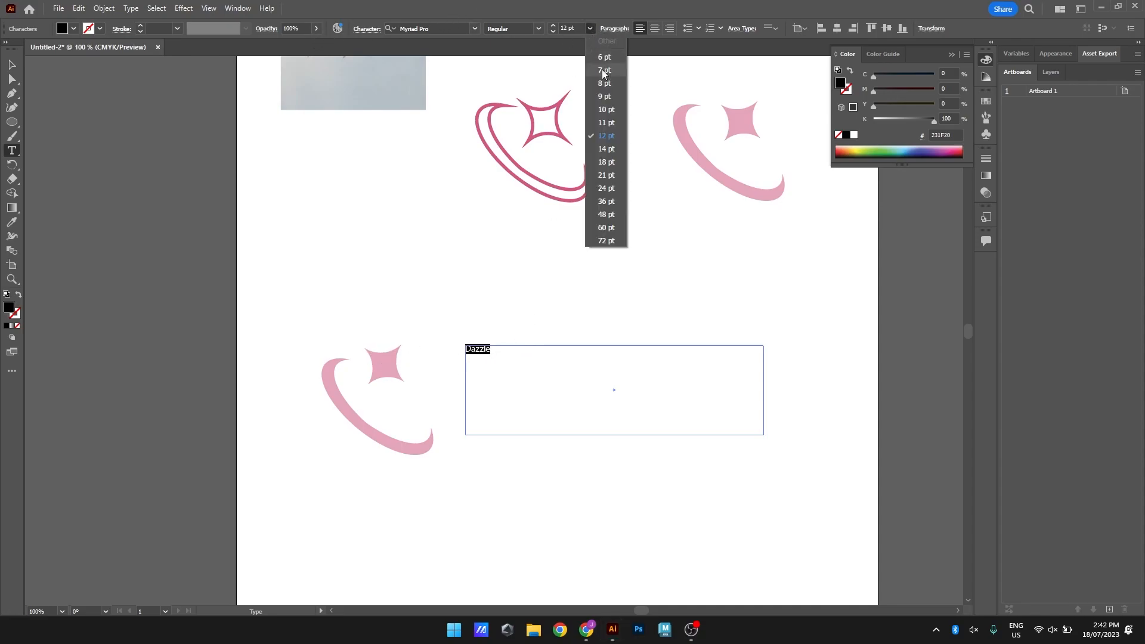
pyautogui.click(613, 227)
# Change the font of the word "Dazzle" to Bauhaus 93
pyautogui.moveTo(674, 371); pyautogui.dragTo(375, 349)
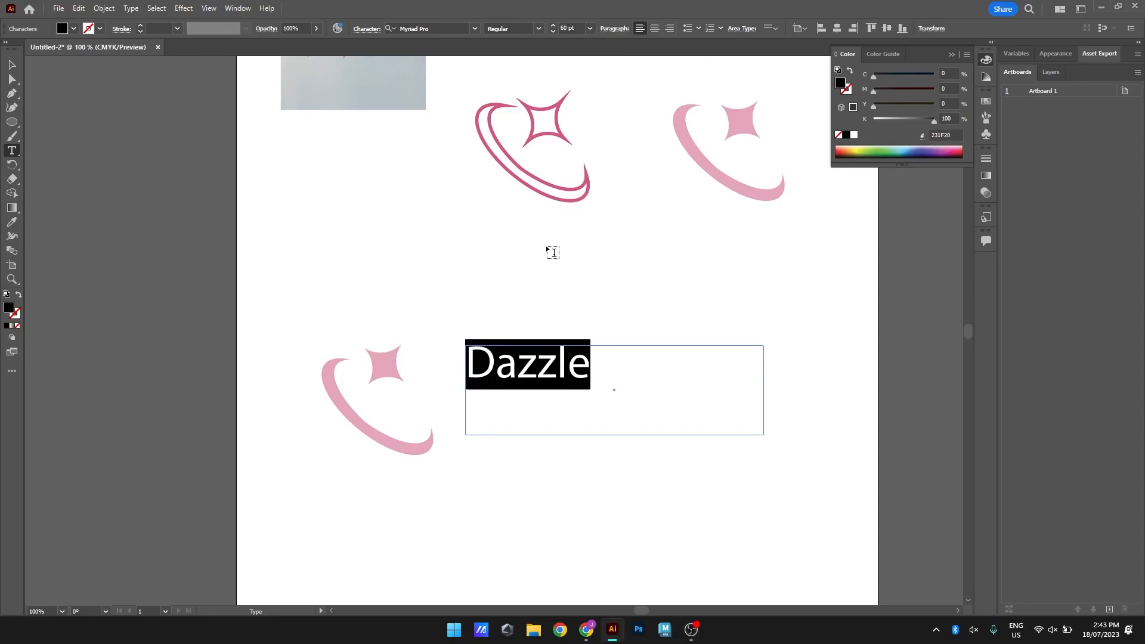
pyautogui.click(475, 29)
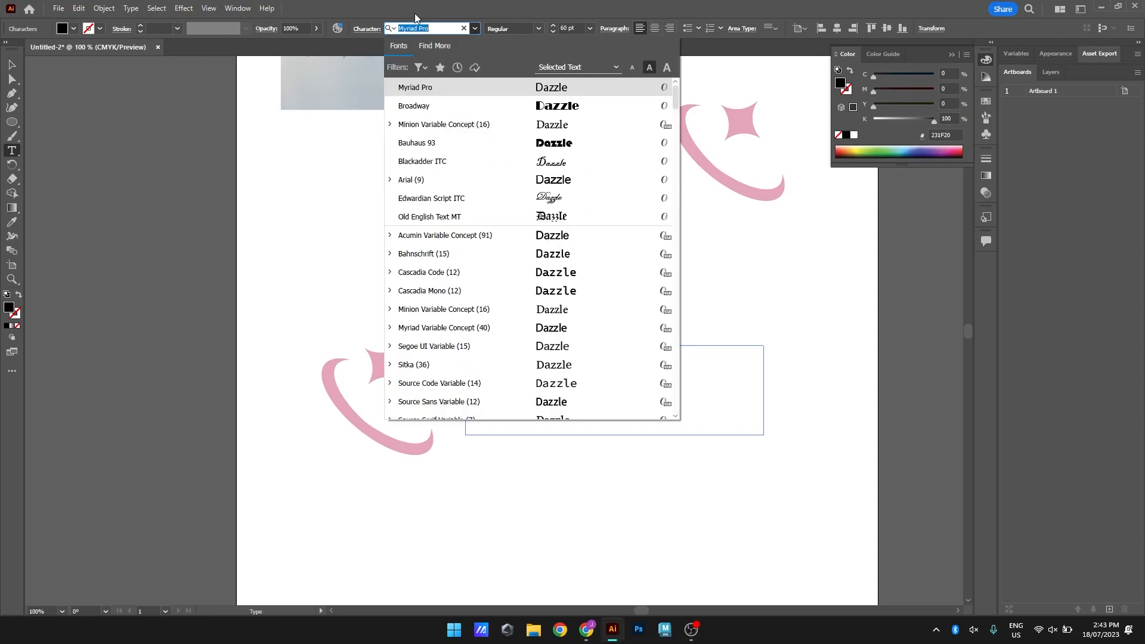
pyautogui.click(558, 144)
pyautogui.click(680, 366)
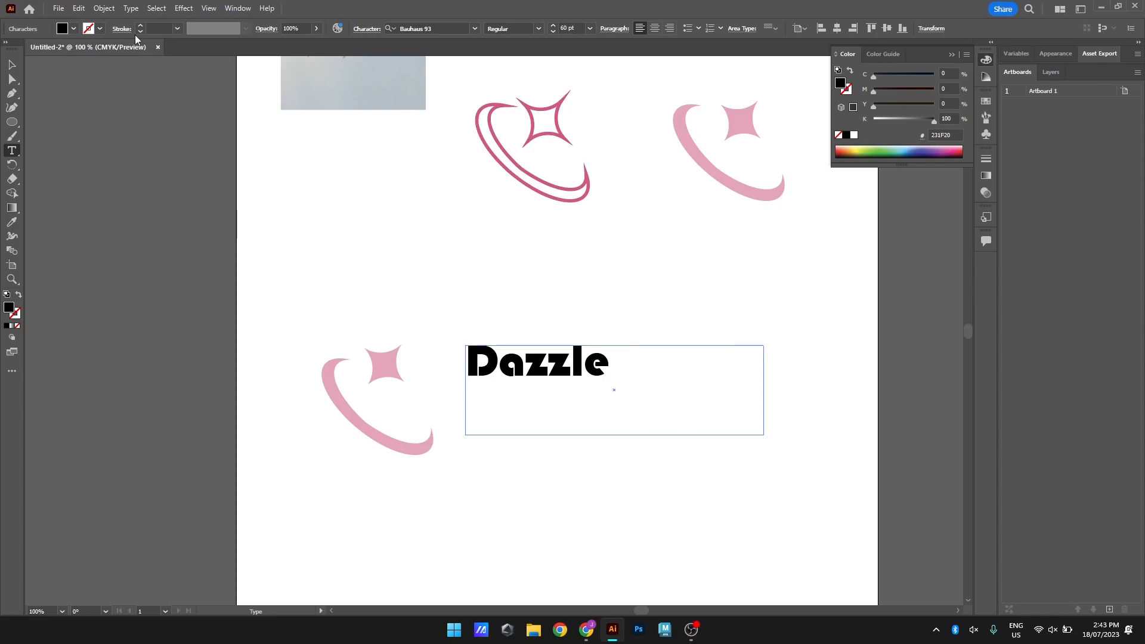
# Fill the "Dazzle" text with the muted greyish pink C6B3B8
pyautogui.moveTo(563, 392); pyautogui.dragTo(409, 362)
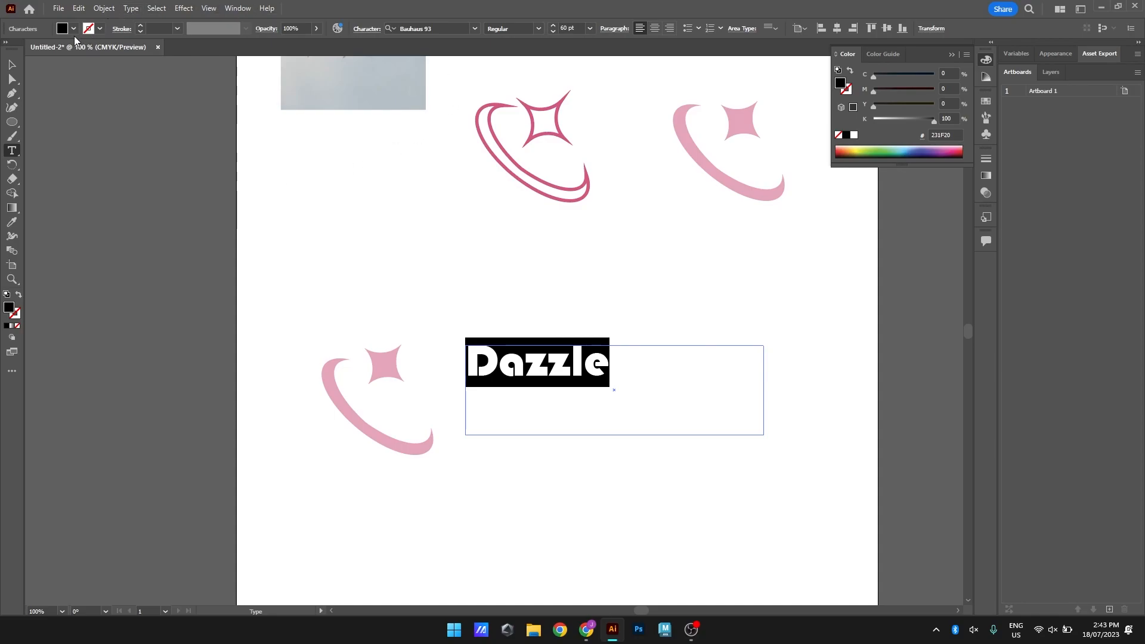
pyautogui.doubleClick(10, 308)
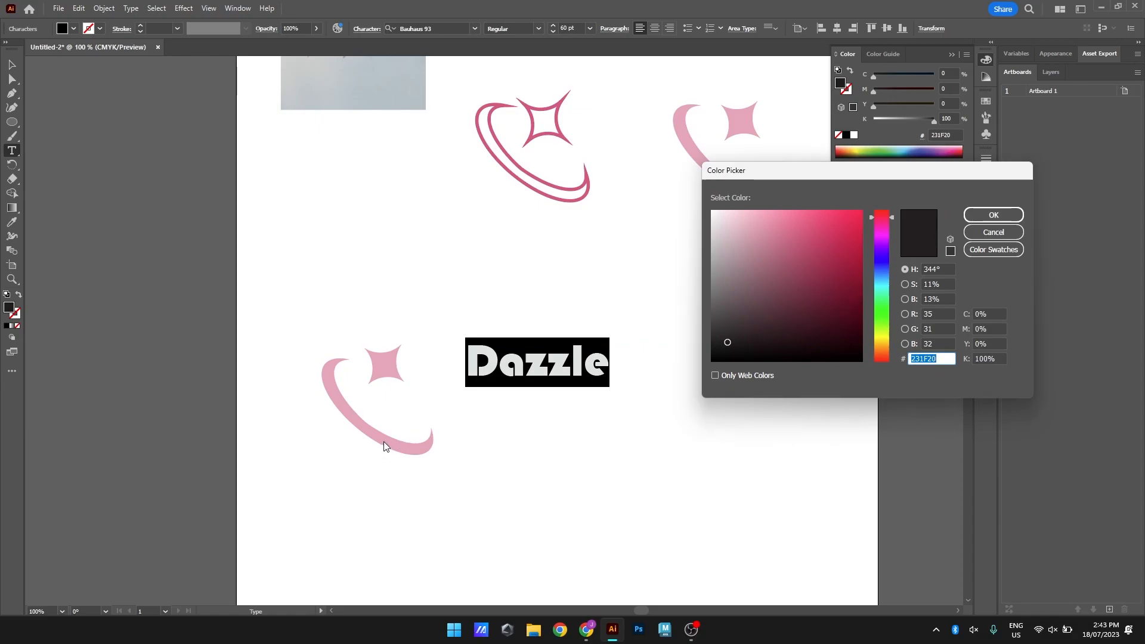
pyautogui.moveTo(764, 227)
pyautogui.mouseDown()
pyautogui.moveTo(775, 223)
pyautogui.moveTo(737, 238)
pyautogui.moveTo(813, 248)
pyautogui.moveTo(752, 263)
pyautogui.moveTo(710, 299)
pyautogui.moveTo(724, 281)
pyautogui.moveTo(727, 293)
pyautogui.moveTo(739, 258)
pyautogui.moveTo(721, 249)
pyautogui.mouseUp()
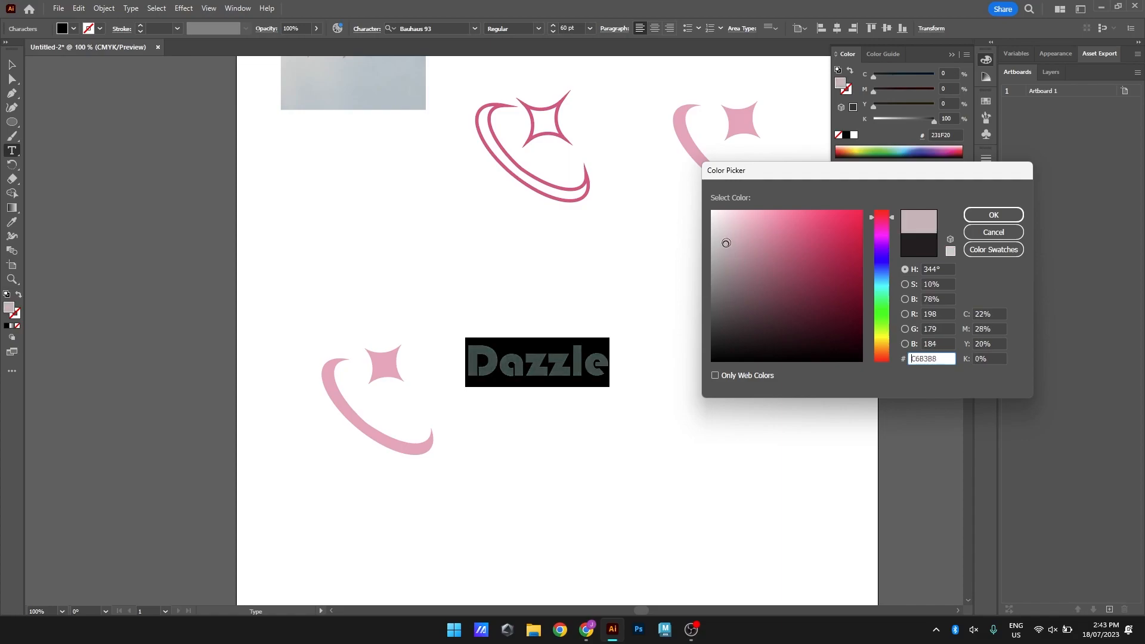
pyautogui.click(994, 215)
# Move the "Dazzle" text directly beneath the lower-left crescent-and-star logo
pyautogui.click(12, 65)
pyautogui.click(574, 413)
pyautogui.moveTo(558, 356); pyautogui.dragTo(400, 482)
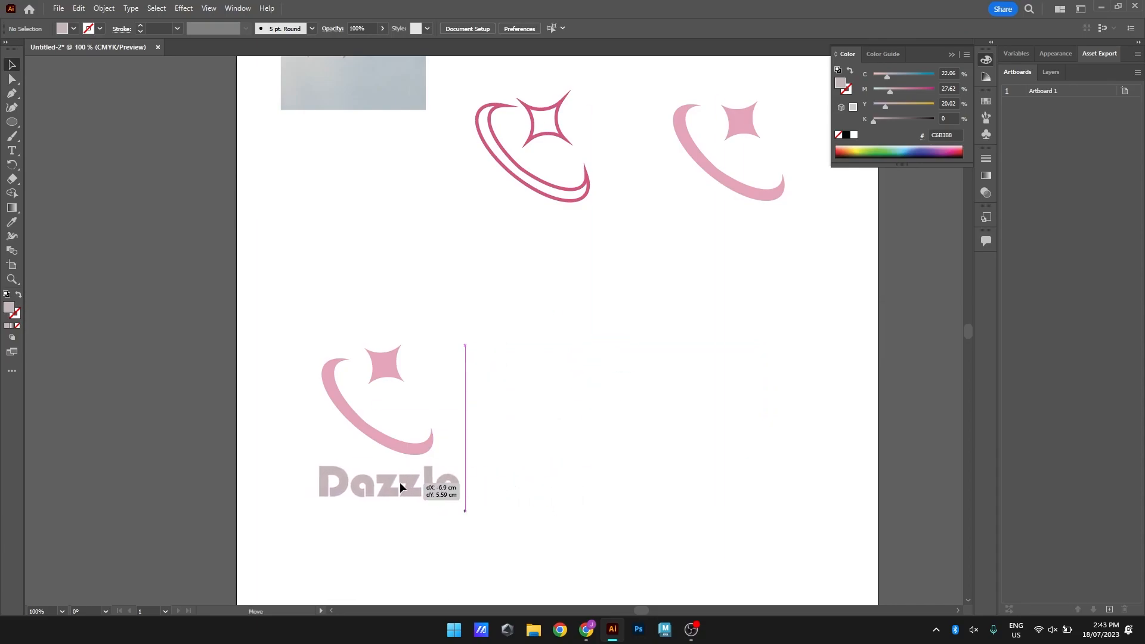
# Recolour the crescent and star above the "Dazzle" text with the very pale pink EFDCE4
pyautogui.moveTo(320, 346); pyautogui.dragTo(396, 406)
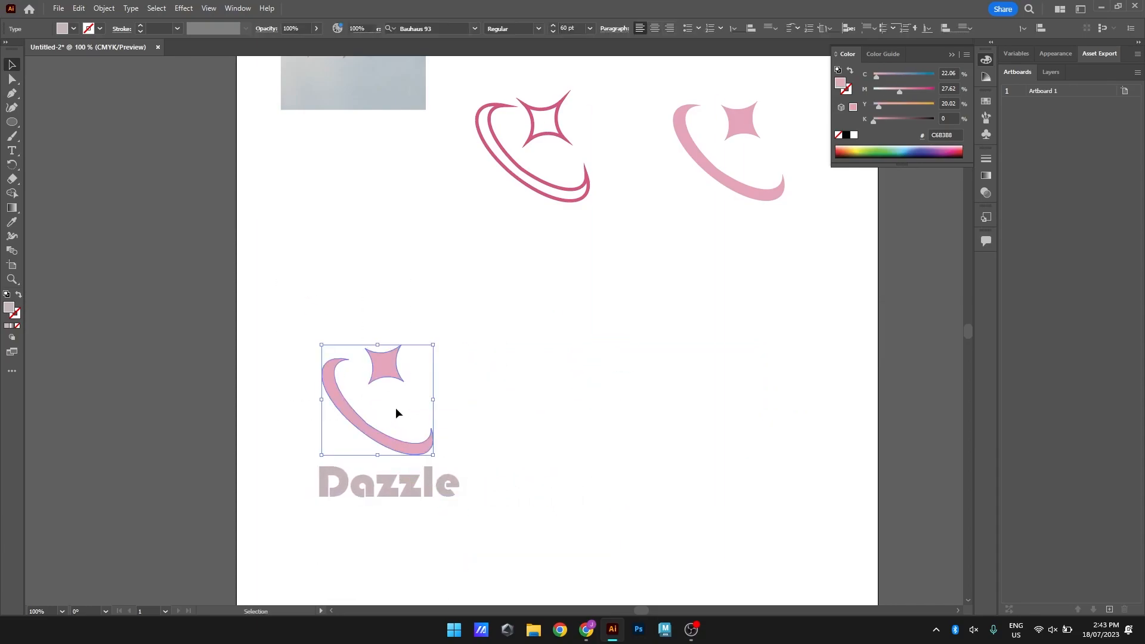
pyautogui.doubleClick(9, 307)
pyautogui.moveTo(742, 226)
pyautogui.mouseDown()
pyautogui.moveTo(721, 274)
pyautogui.moveTo(709, 212)
pyautogui.moveTo(723, 220)
pyautogui.mouseUp()
pyautogui.click(1008, 219)
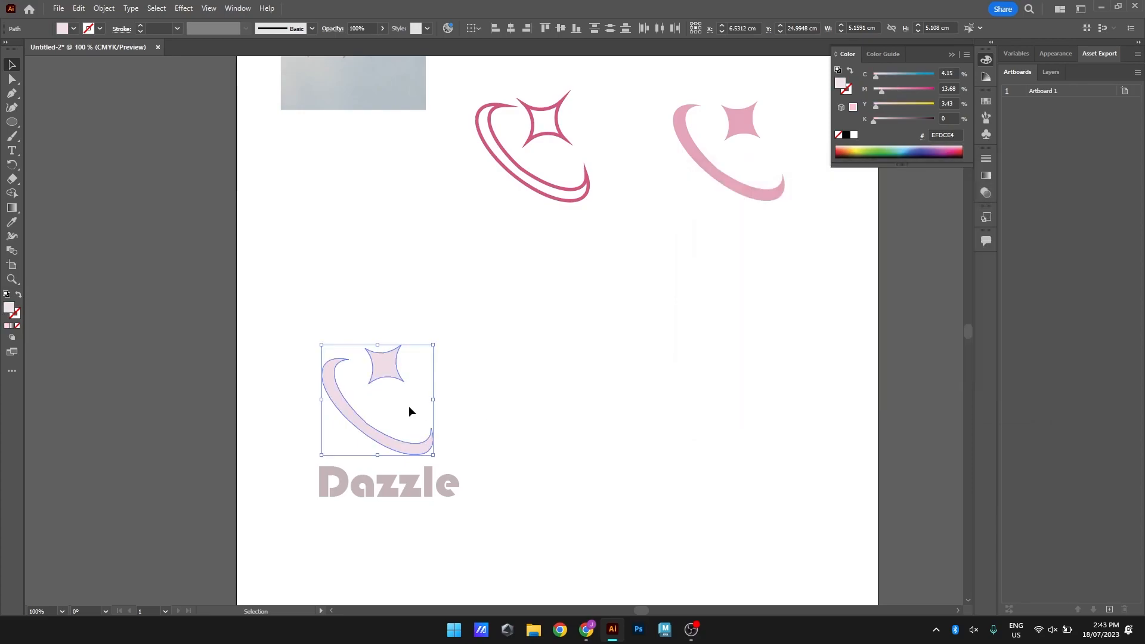
# Shift the "Dazzle" text slightly left so it is centred under the pale pink logo
pyautogui.hscroll(-4, 420, 410)
pyautogui.scroll(-1, 420, 409)
pyautogui.click(410, 510)
pyautogui.moveTo(494, 455); pyautogui.dragTo(484, 457)
pyautogui.moveTo(375, 268); pyautogui.dragTo(430, 334)
# Duplicate the pale pink logo together with its "Dazzle" text and place the copy to the right of the original
pyautogui.moveTo(367, 275); pyautogui.dragTo(576, 513)
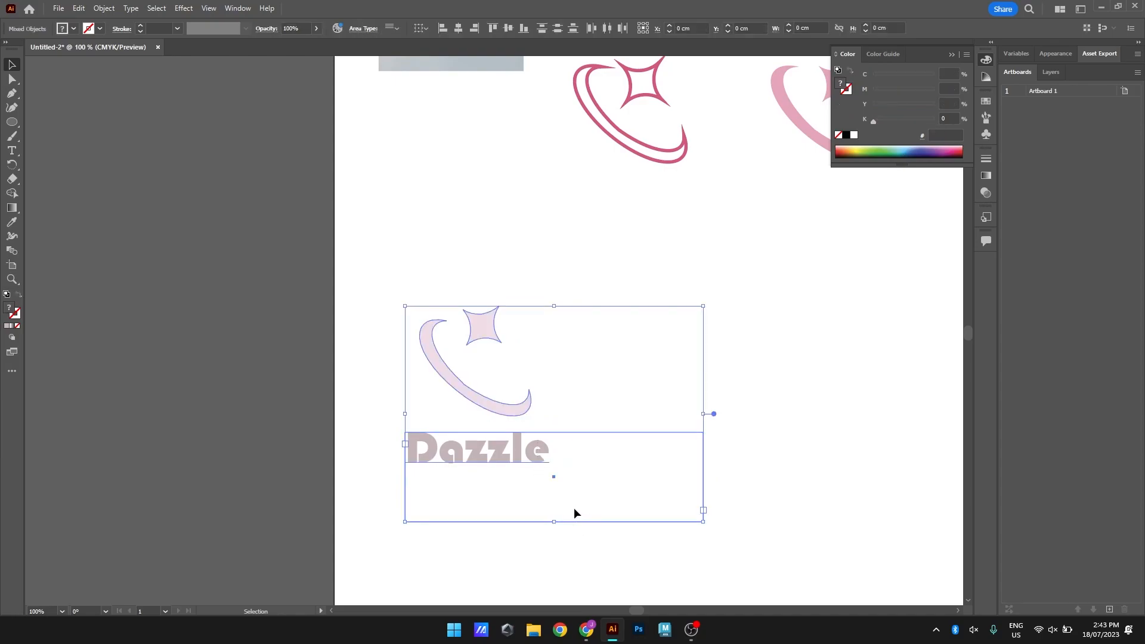
pyautogui.hotkey('ctrl', 'c')
pyautogui.hotkey('ctrl', 'v')
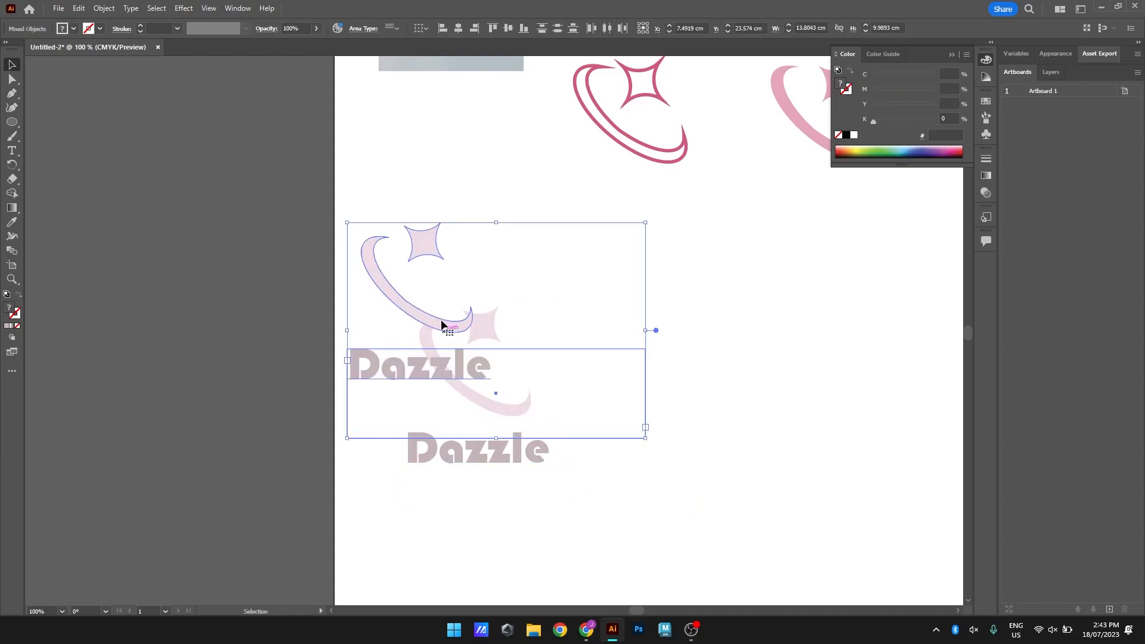
pyautogui.moveTo(396, 297); pyautogui.dragTo(707, 386)
# Shrink the copied crescent-and-star icon to a small mark and place it just left of the copied "Dazzle" text
pyautogui.click(865, 393)
pyautogui.moveTo(868, 396); pyautogui.dragTo(729, 351)
pyautogui.click(577, 283)
pyautogui.moveTo(645, 266); pyautogui.dragTo(692, 446)
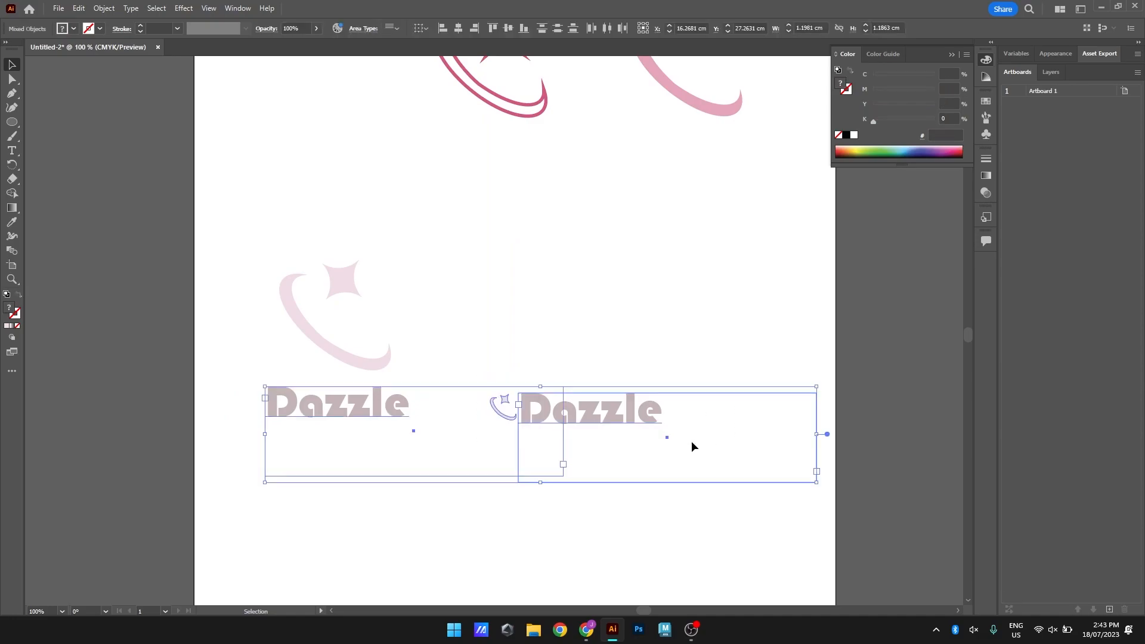
pyautogui.click(600, 380)
pyautogui.moveTo(463, 378); pyautogui.dragTo(686, 449)
pyautogui.click(356, 488)
# Reduce the width and height of both "Dazzle" text frames to fit closely around their words
pyautogui.click(342, 412)
pyautogui.moveTo(565, 431); pyautogui.dragTo(419, 426)
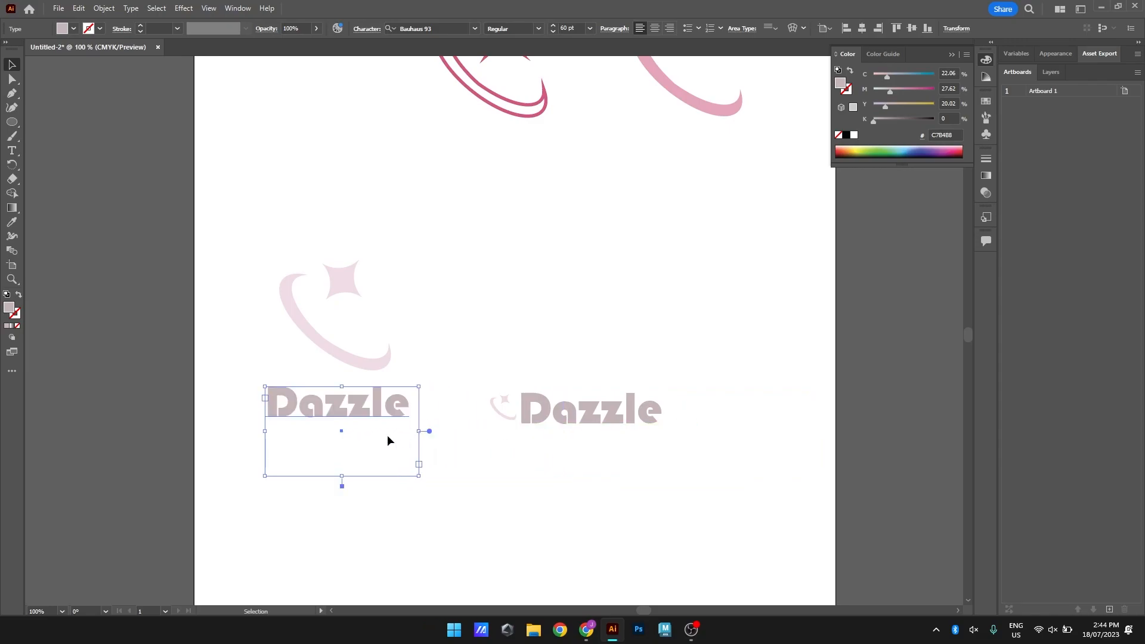
pyautogui.moveTo(341, 478); pyautogui.dragTo(343, 428)
pyautogui.click(482, 488)
pyautogui.click(596, 411)
pyautogui.moveTo(817, 437); pyautogui.dragTo(670, 437)
pyautogui.moveTo(594, 483); pyautogui.dragTo(597, 432)
# Move the horizontal icon-and-text logo up, level with the large logo's star, and paste a duplicate of it below
pyautogui.moveTo(470, 373); pyautogui.dragTo(737, 437)
pyautogui.moveTo(654, 416); pyautogui.dragTo(648, 289)
pyautogui.hotkey('ctrl', 'c')
pyautogui.hotkey('ctrl', 'v')
pyautogui.moveTo(531, 334); pyautogui.dragTo(647, 394)
pyautogui.click(583, 348)
pyautogui.click(582, 398)
pyautogui.click(528, 371)
# Draw a greyish pink rectangle about 9.5 by 2.6 cm around the lower horizontal logo and send it behind the artwork
pyautogui.moveTo(11, 124); pyautogui.dragTo(48, 122)
pyautogui.moveTo(501, 360); pyautogui.dragTo(709, 417)
pyautogui.click(12, 64)
pyautogui.rightClick(679, 388)
pyautogui.moveTo(713, 327)
pyautogui.click(847, 366)
# Fill the "Dazzle" text on the greyish pink rectangle with near-white F7F7F7
pyautogui.click(684, 383)
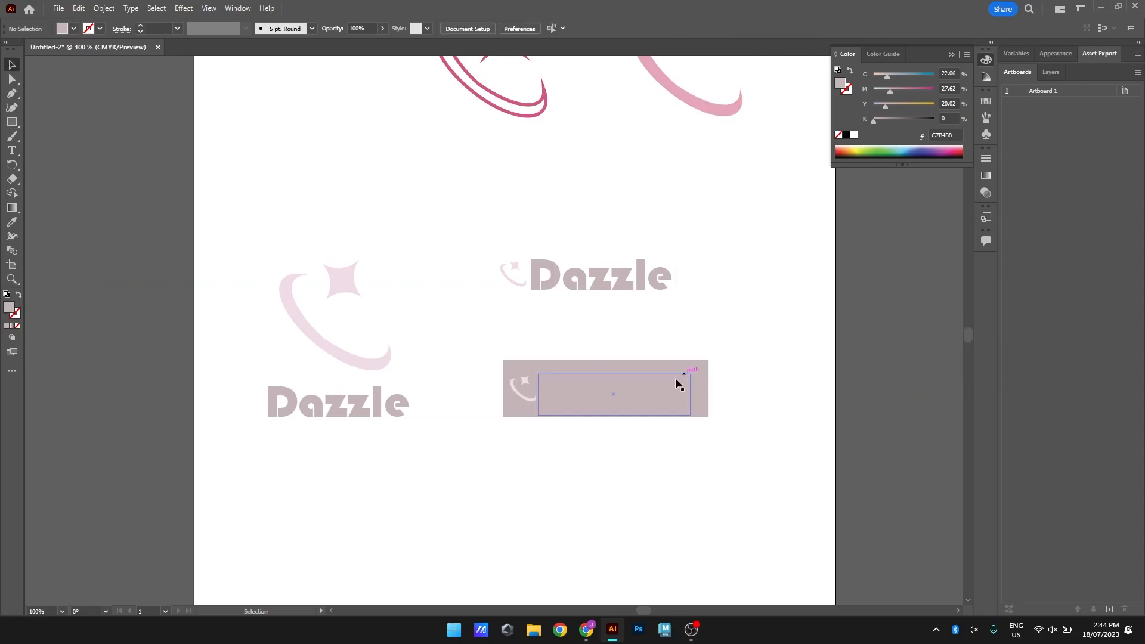
pyautogui.click(649, 386)
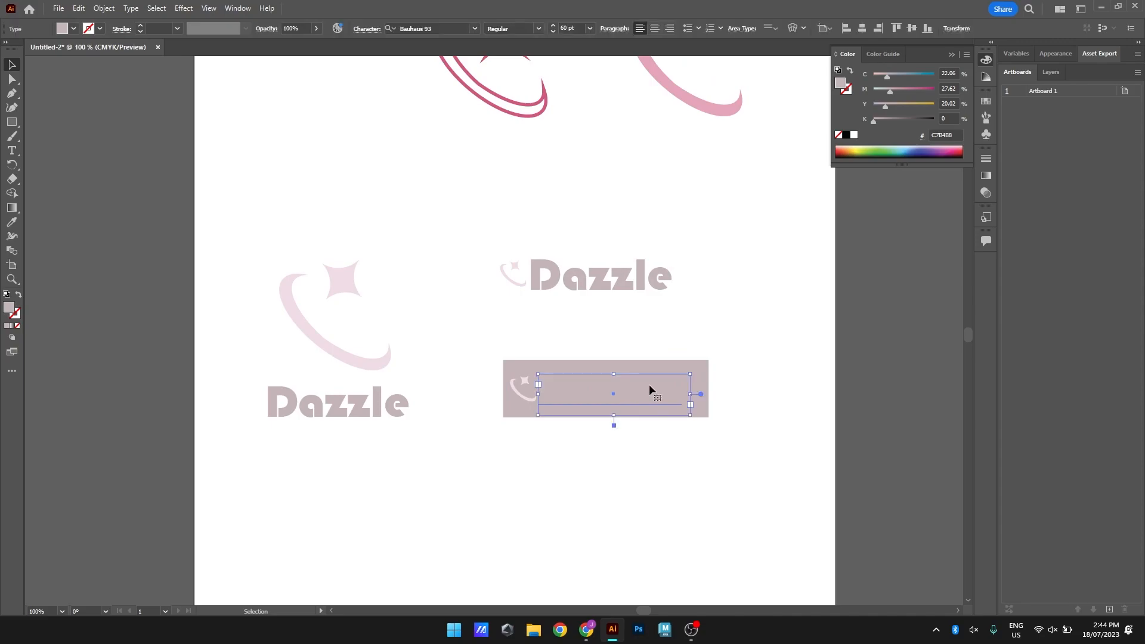
pyautogui.doubleClick(650, 384)
pyautogui.hotkey('ctrl', 'a')
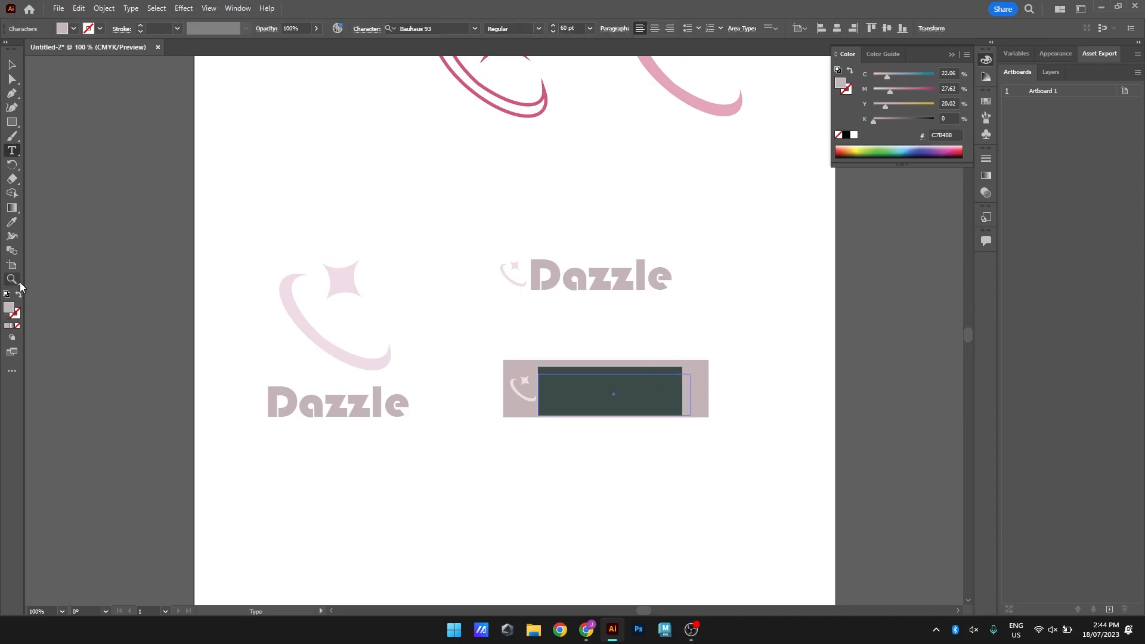
pyautogui.doubleClick(14, 312)
pyautogui.moveTo(723, 243); pyautogui.dragTo(703, 214)
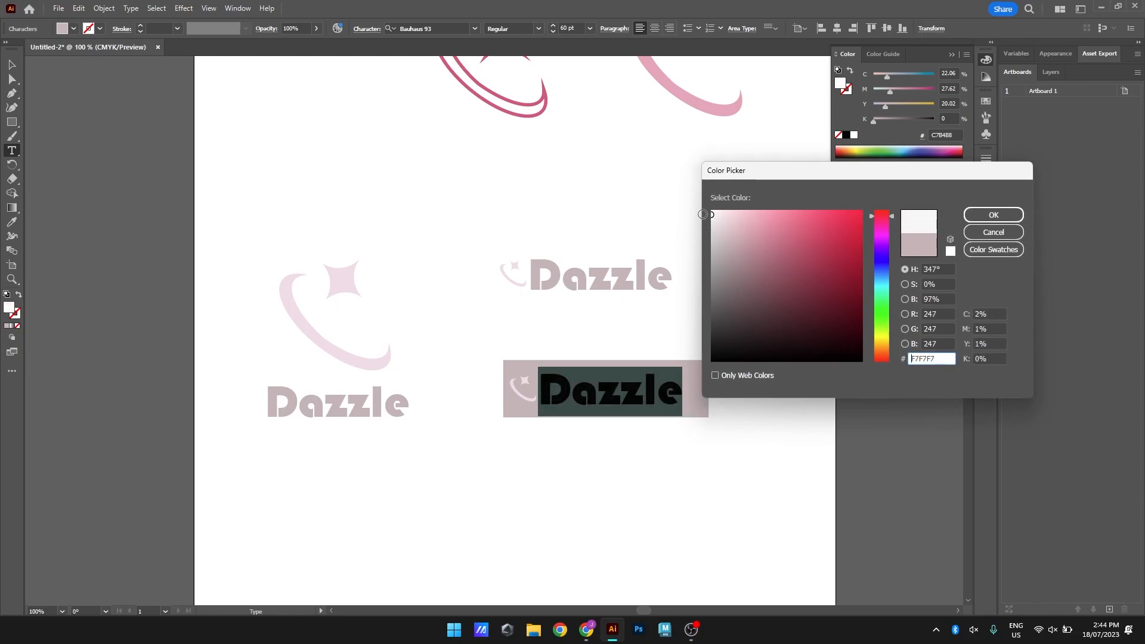
pyautogui.click(982, 218)
pyautogui.press('Escape')
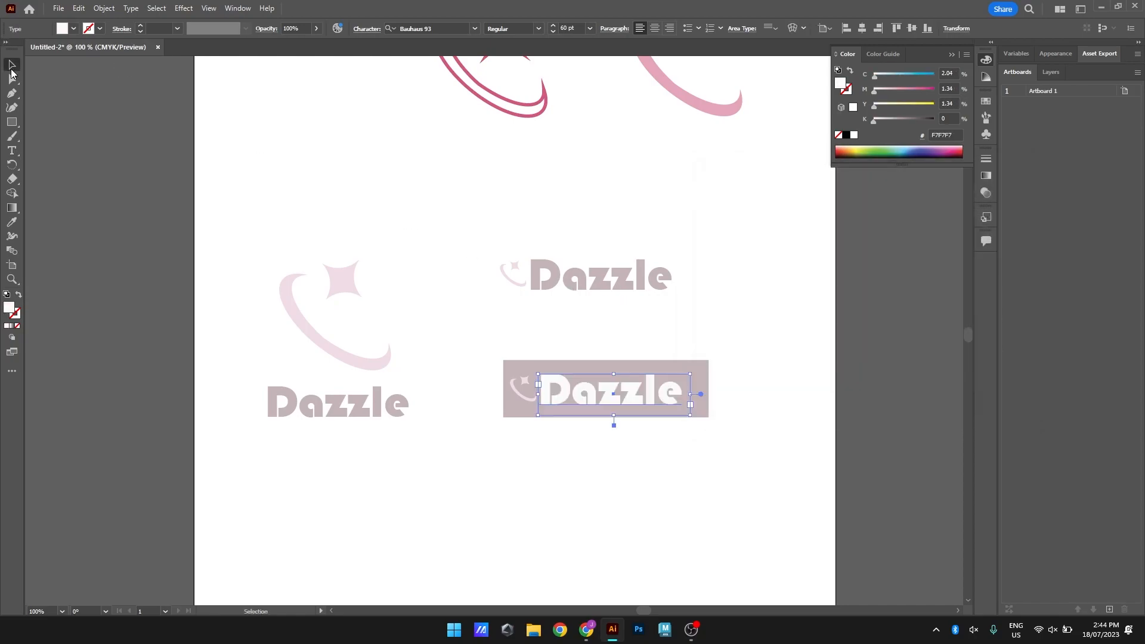
pyautogui.click(614, 422)
# Recentre the greyish pink rectangle behind its logo and round its corners to a radius of about 0.35 cm
pyautogui.scroll(2, 602, 412)
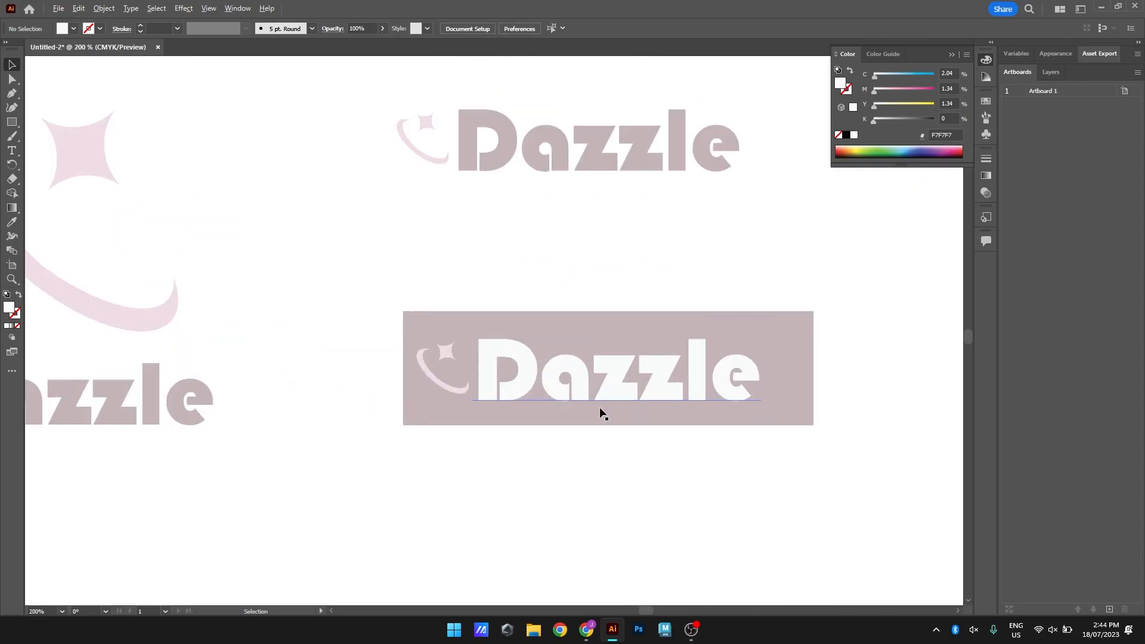
pyautogui.moveTo(789, 355); pyautogui.dragTo(793, 328)
pyautogui.click(870, 342)
pyautogui.click(784, 340)
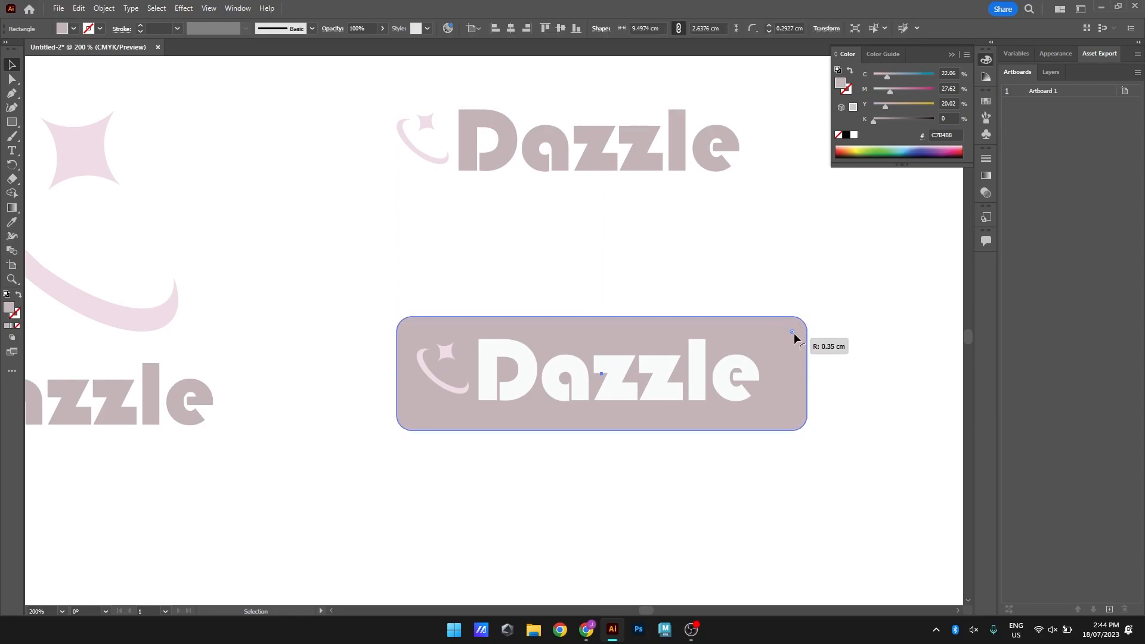
pyautogui.click(871, 333)
# Scale the rounded rectangle down so it fits more tightly around the icon and white text
pyautogui.scroll(-1, 871, 337)
pyautogui.moveTo(813, 370); pyautogui.dragTo(798, 395)
pyautogui.click(828, 370)
pyautogui.scroll(-1, 828, 370)
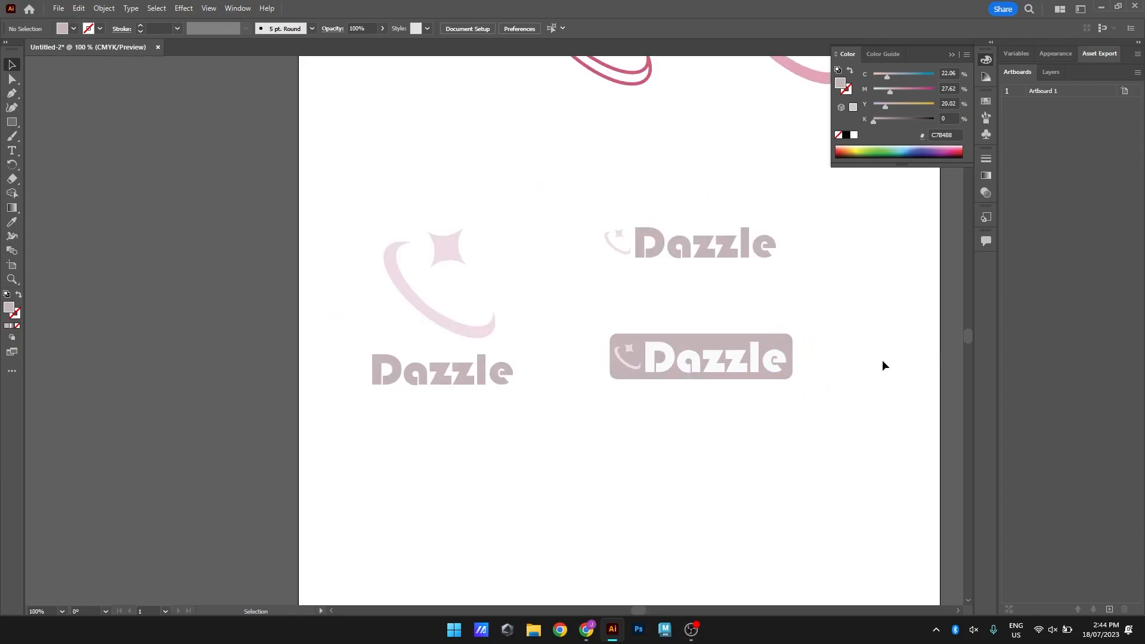
# Duplicate the plain horizontal logo into the empty area near the artboard's lower edge and centre its "Dazzle" text beneath the icon
pyautogui.moveTo(871, 345); pyautogui.dragTo(748, 390)
pyautogui.scroll(-1, 713, 389)
pyautogui.moveTo(519, 237); pyautogui.dragTo(414, 466)
pyautogui.click(571, 432)
pyautogui.moveTo(342, 421); pyautogui.dragTo(460, 483)
pyautogui.moveTo(447, 469); pyautogui.dragTo(501, 453)
# Change the font of the lowest logo's "Dazzle" text to Bradley Hand ITC
pyautogui.doubleClick(500, 452)
pyautogui.hotkey('ctrl', 'a')
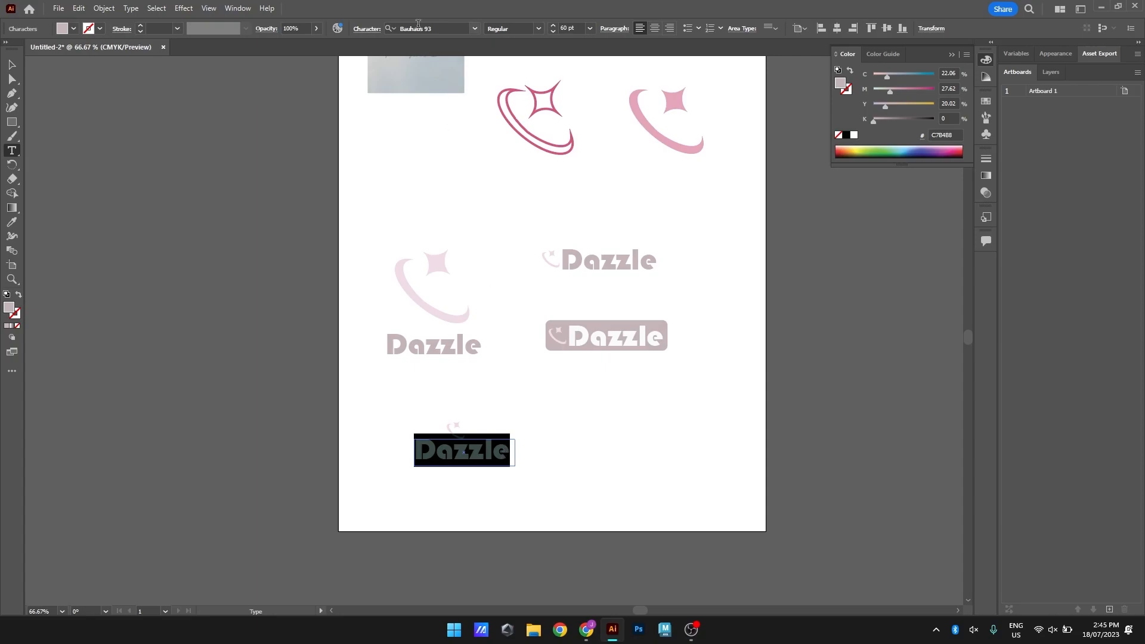
pyautogui.click(475, 29)
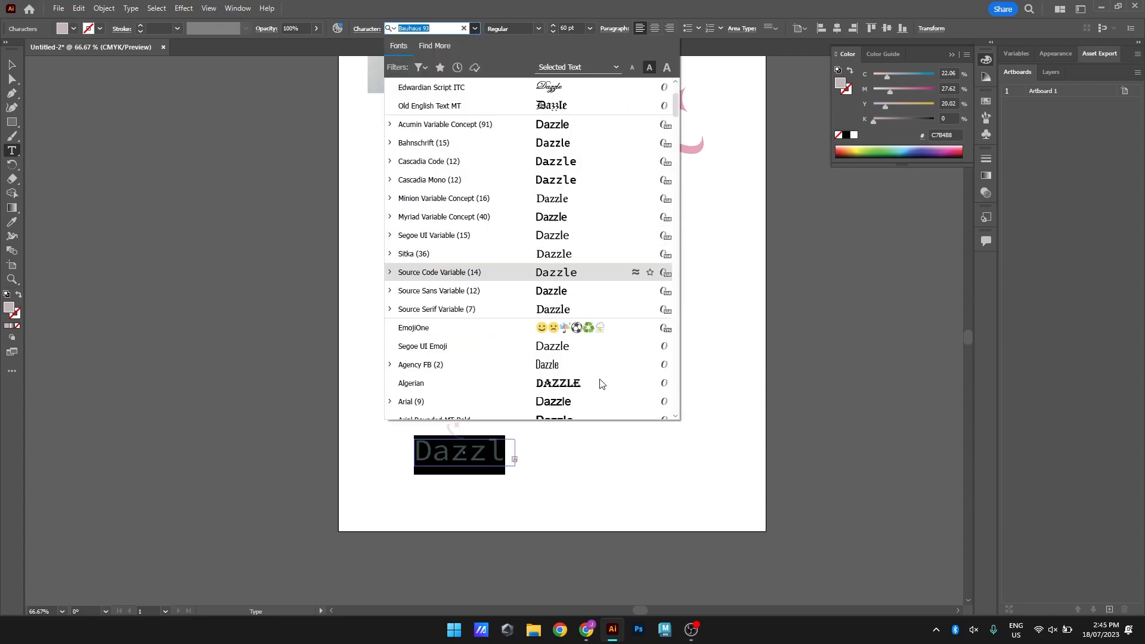
pyautogui.scroll(-1, 546, 340)
pyautogui.click(546, 327)
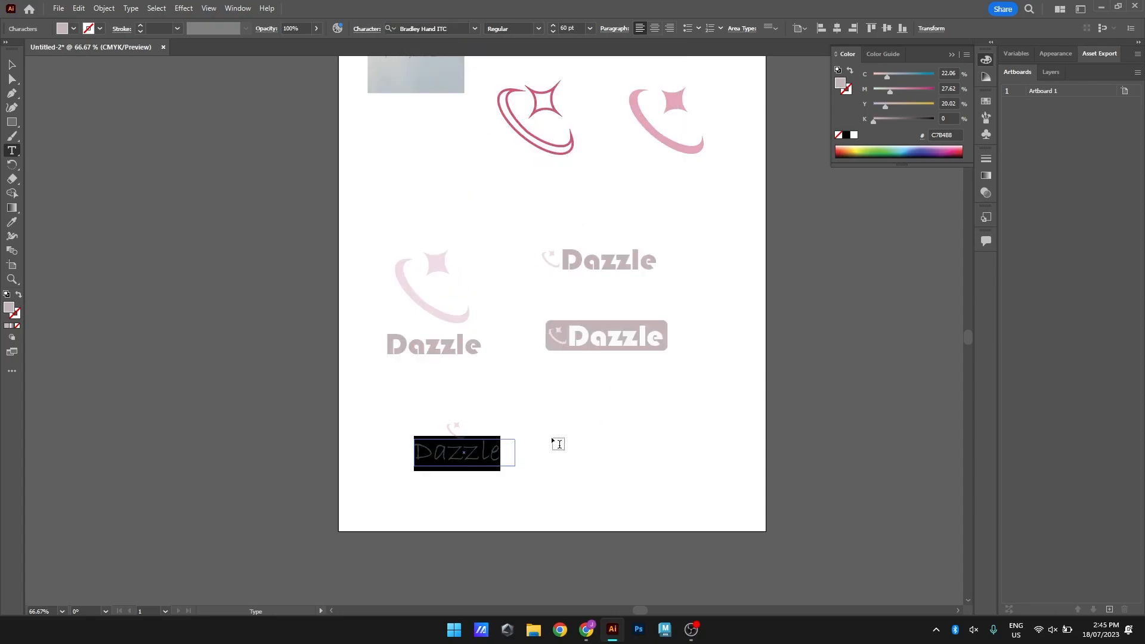
pyautogui.click(448, 452)
pyautogui.click(12, 64)
pyautogui.click(375, 471)
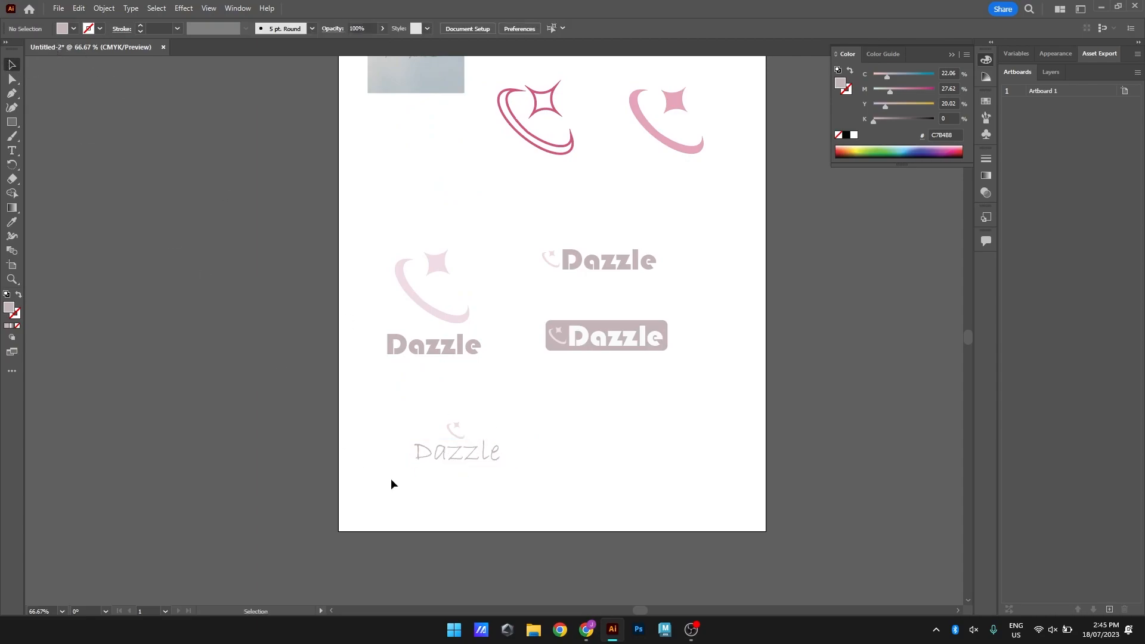
pyautogui.moveTo(369, 416); pyautogui.dragTo(553, 487)
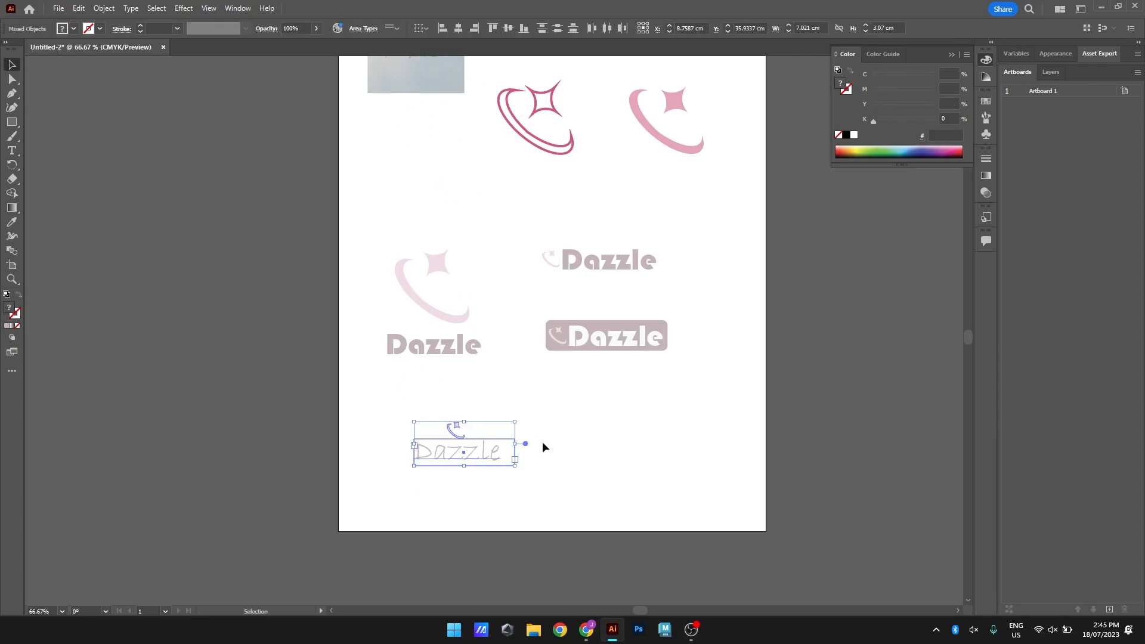
pyautogui.hotkey('ctrl', '-')
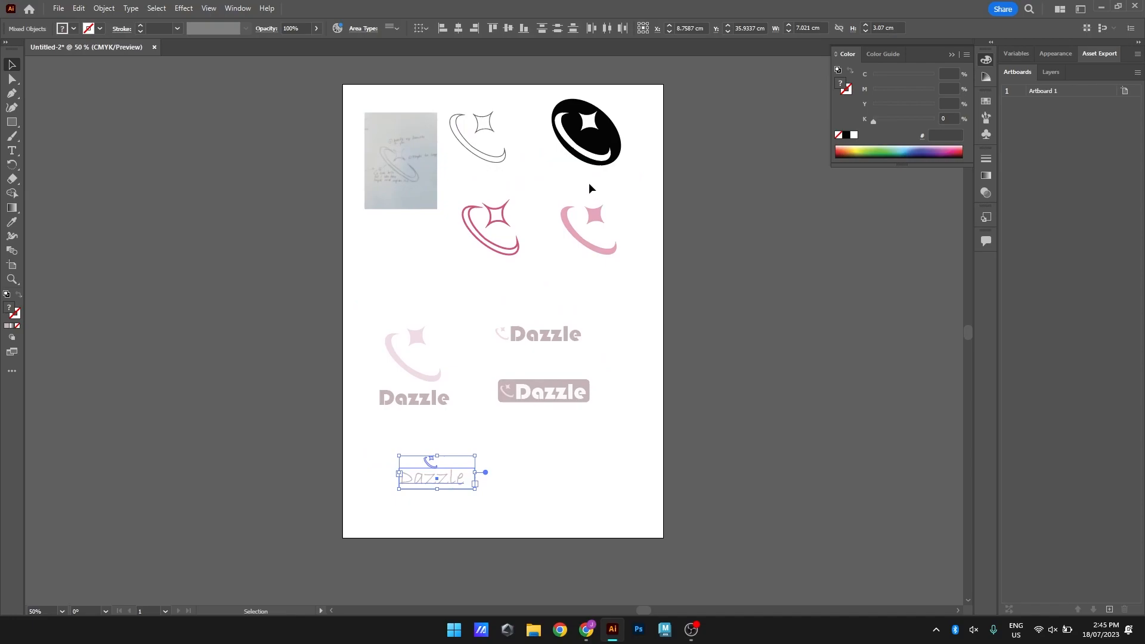
pyautogui.click(559, 499)
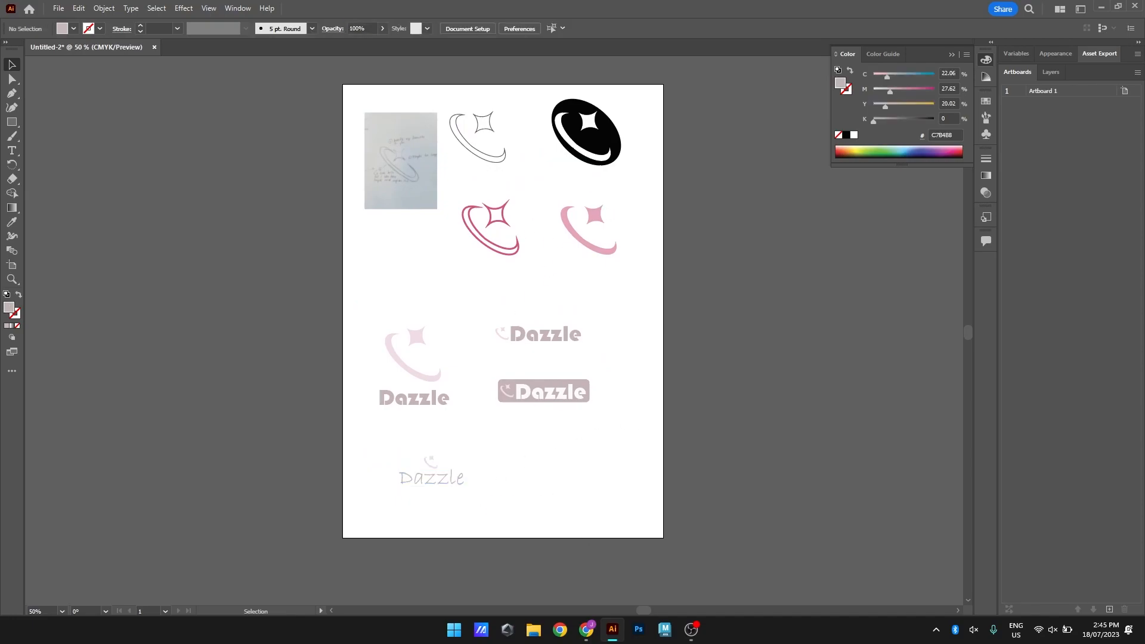